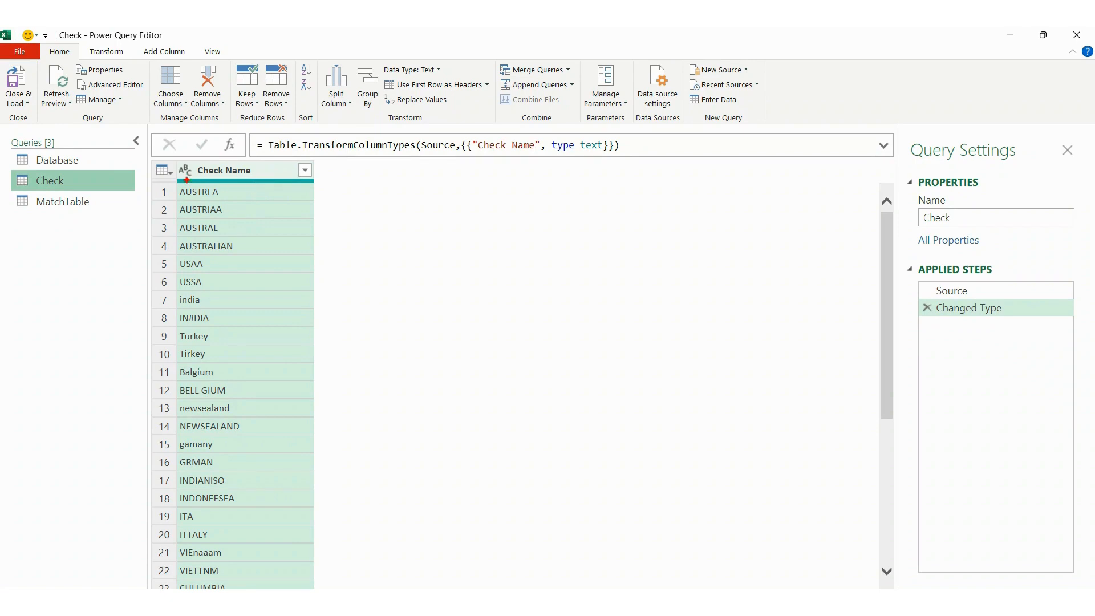
mouse_move(148, 154)
mouse_down()
mouse_move(246, 445)
mouse_move(331, 575)
mouse_up()
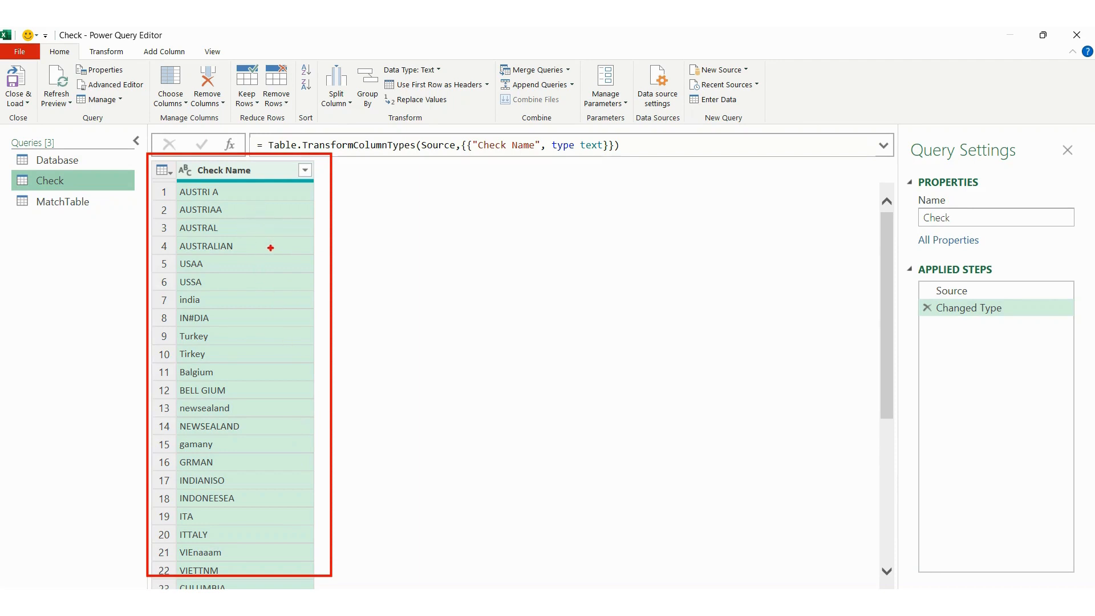
key(Escape)
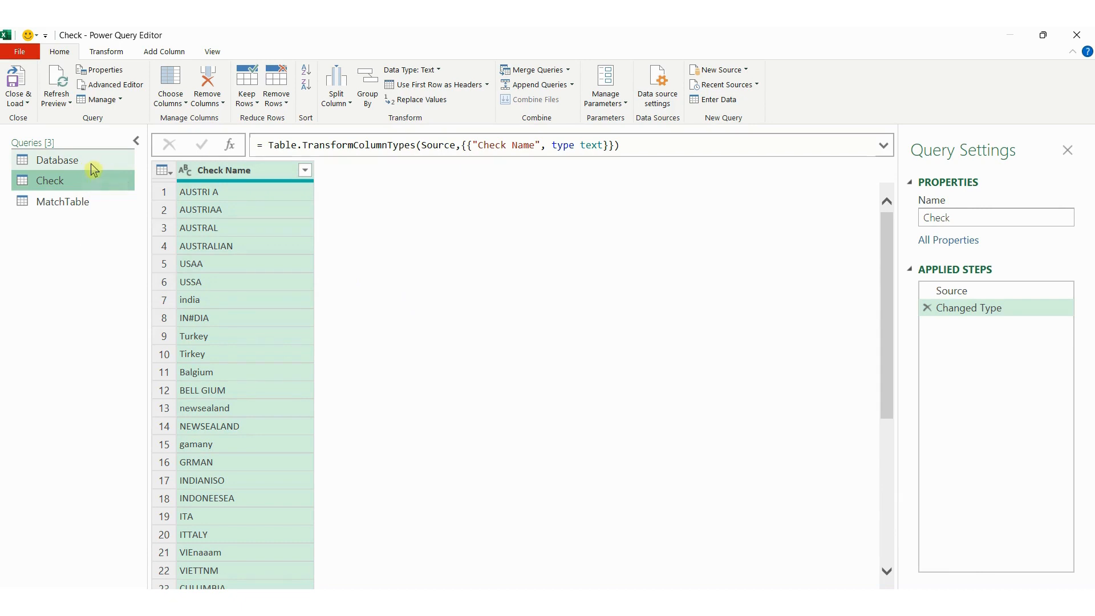
key(ctrl+2)
drag(12, 151, 91, 166)
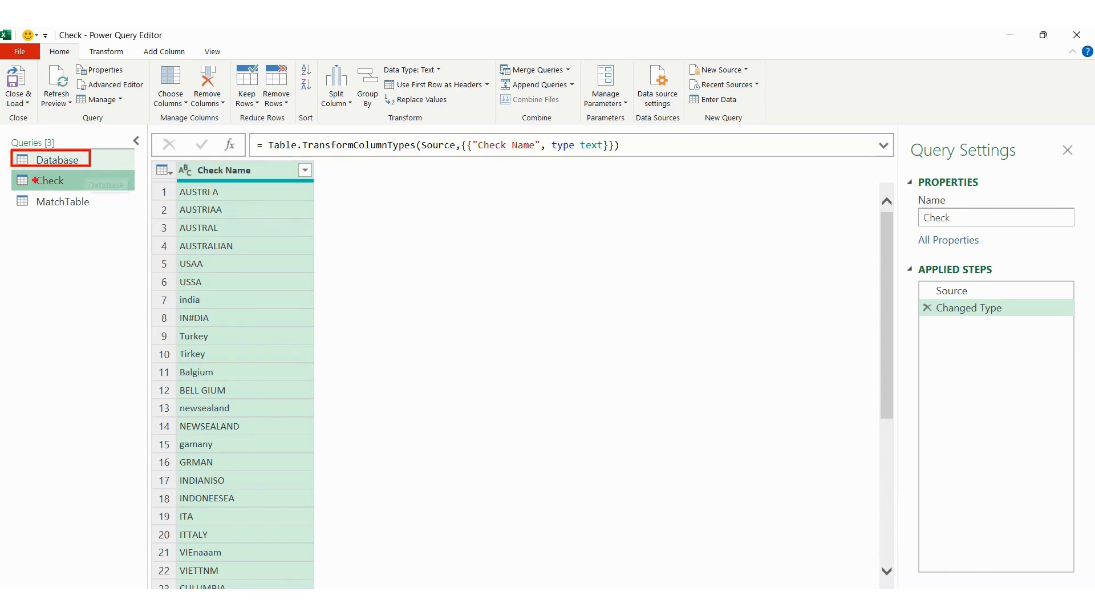
mouse_move(9, 170)
mouse_down()
mouse_move(54, 201)
mouse_move(82, 191)
mouse_up()
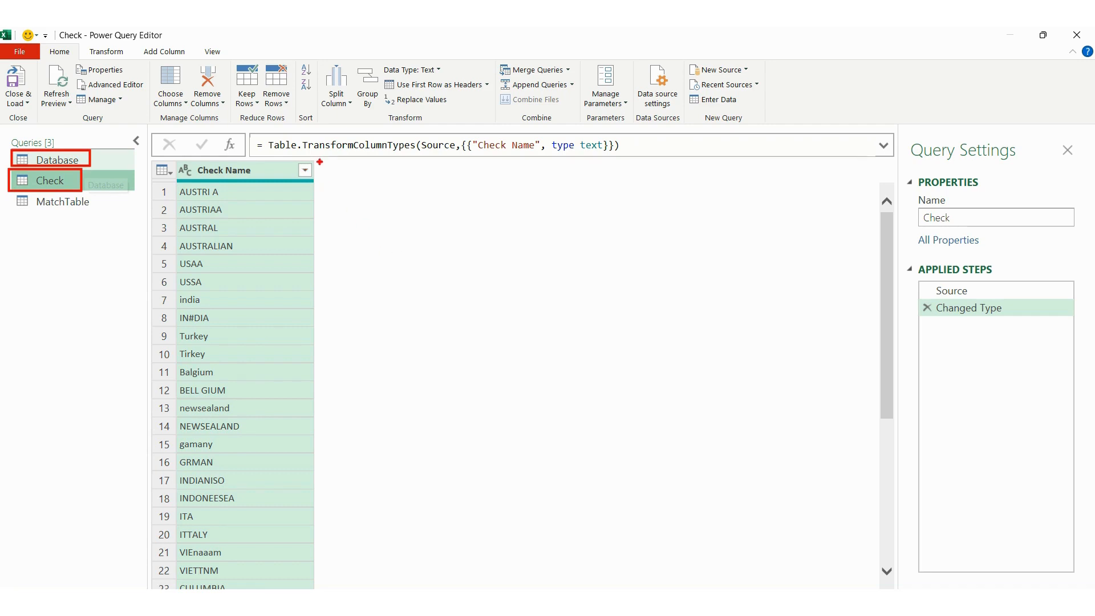
mouse_move(320, 162)
mouse_down()
mouse_move(328, 204)
mouse_move(560, 489)
mouse_move(661, 572)
mouse_move(732, 588)
mouse_move(808, 570)
mouse_move(812, 583)
mouse_up()
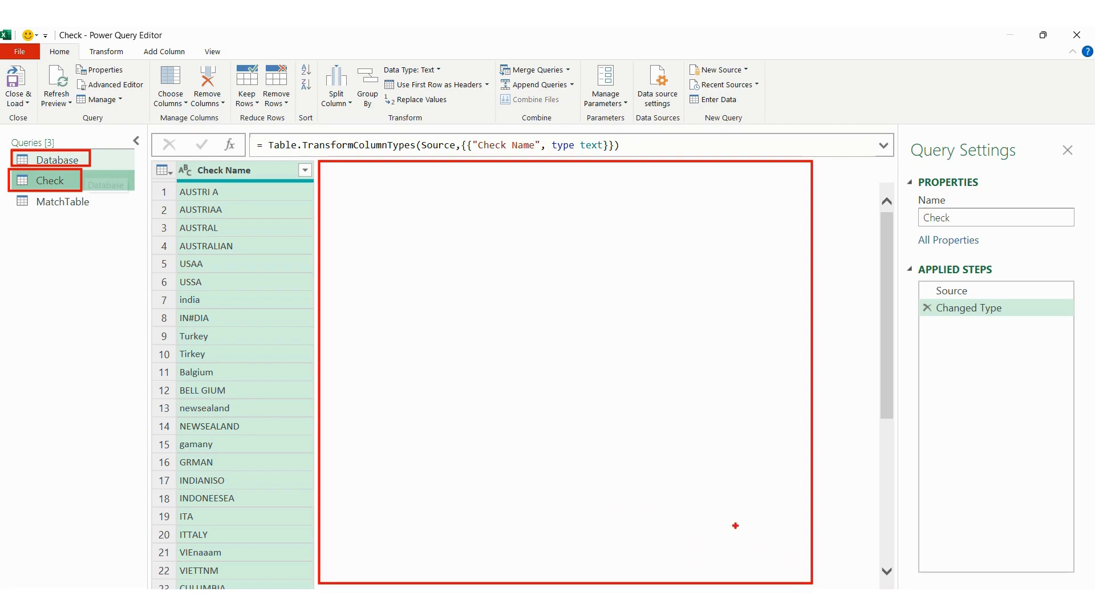
key(Escape)
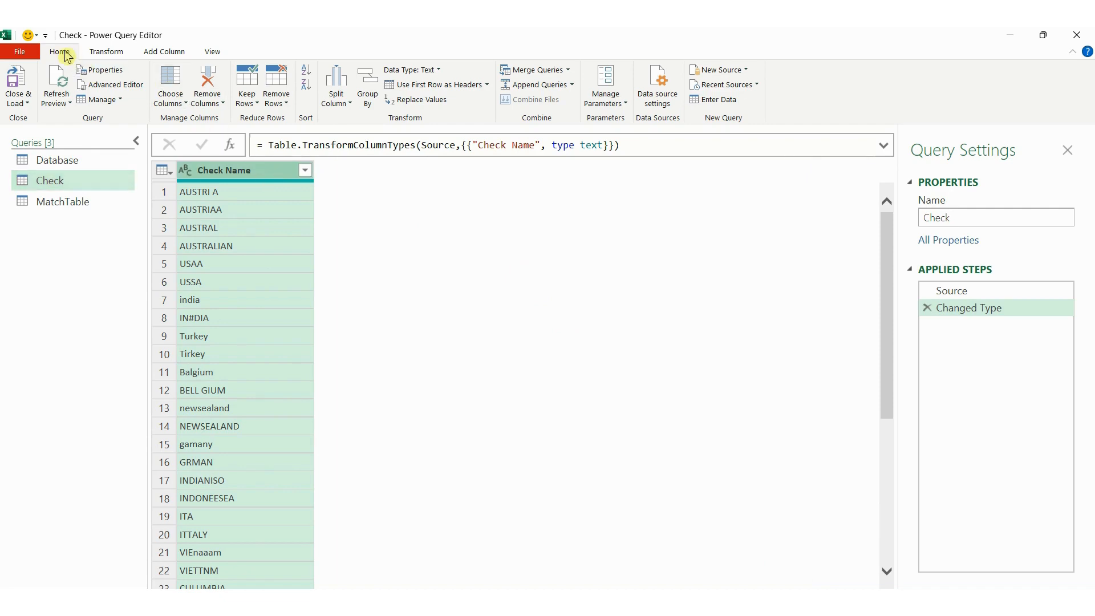
Merge the Check query with Database, matching Check Name to Country with a left outer join and no fuzzy matching.
click(534, 73)
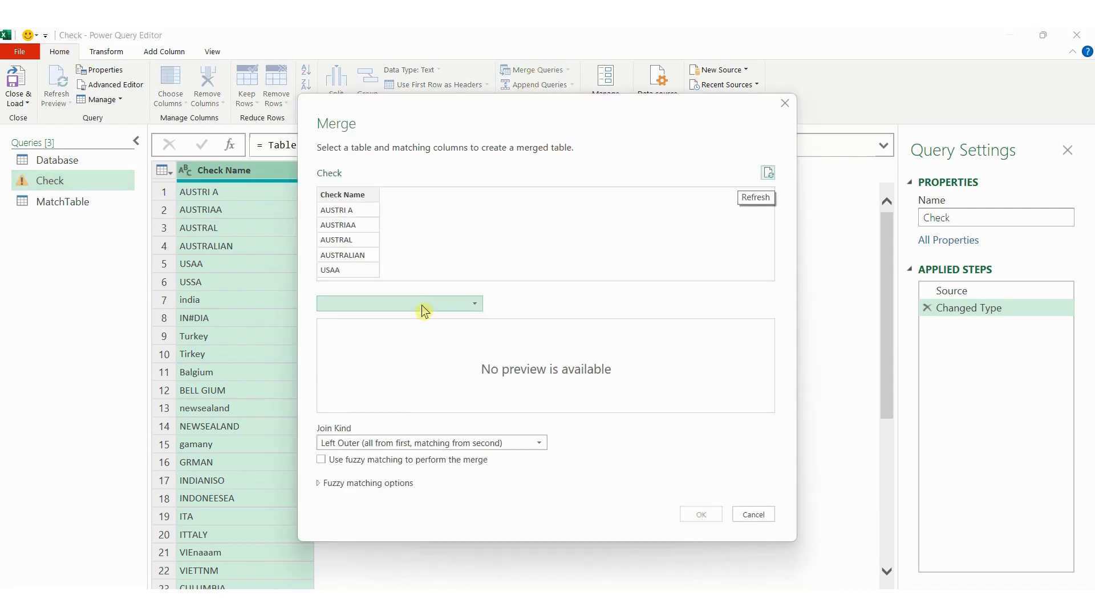
click(423, 304)
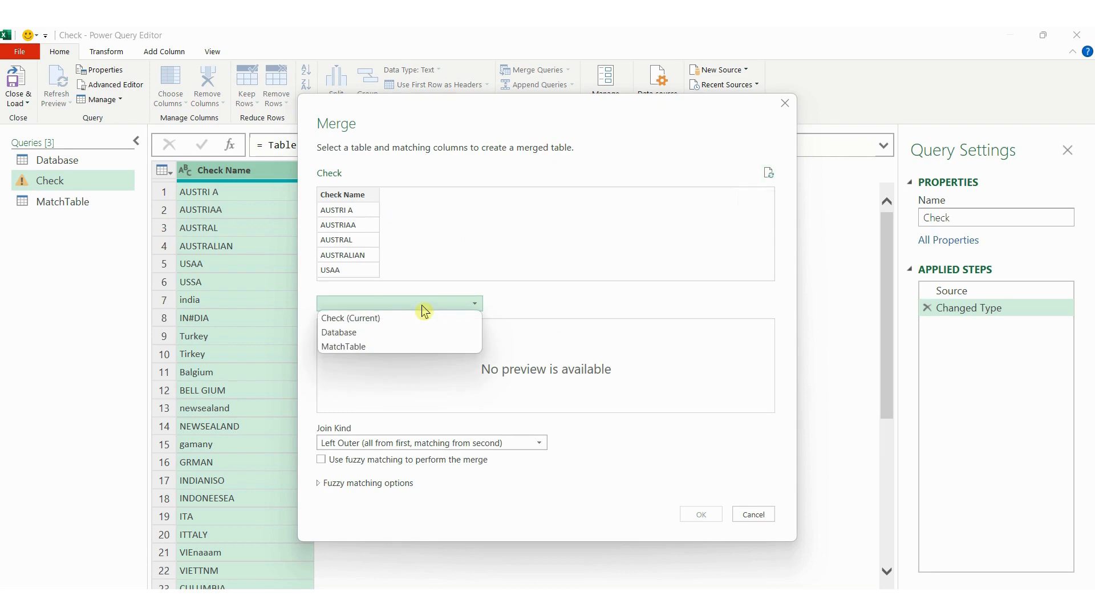
click(394, 333)
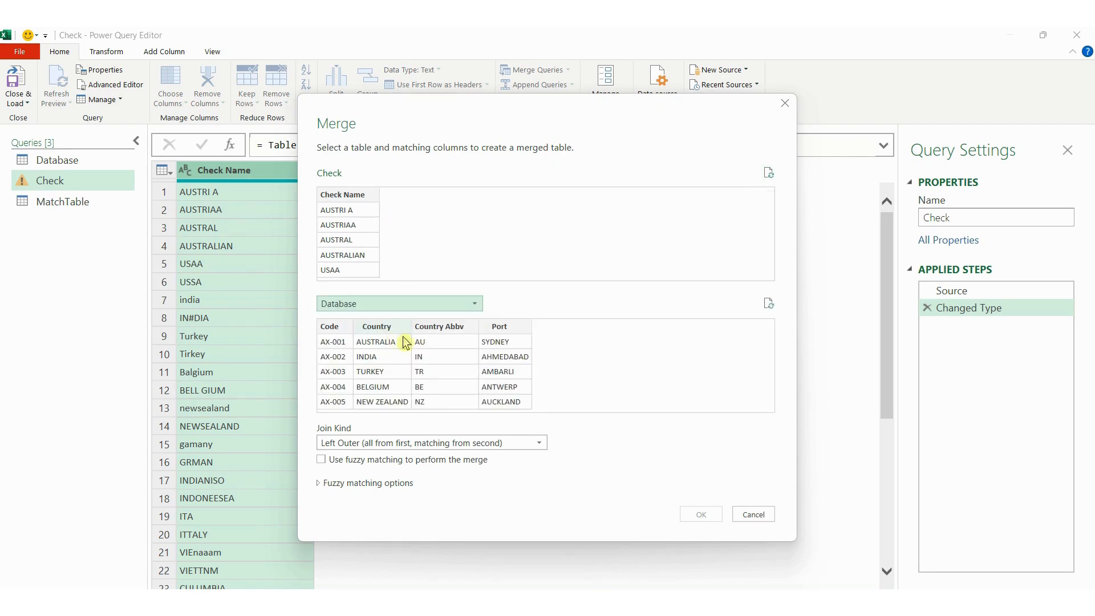
click(351, 197)
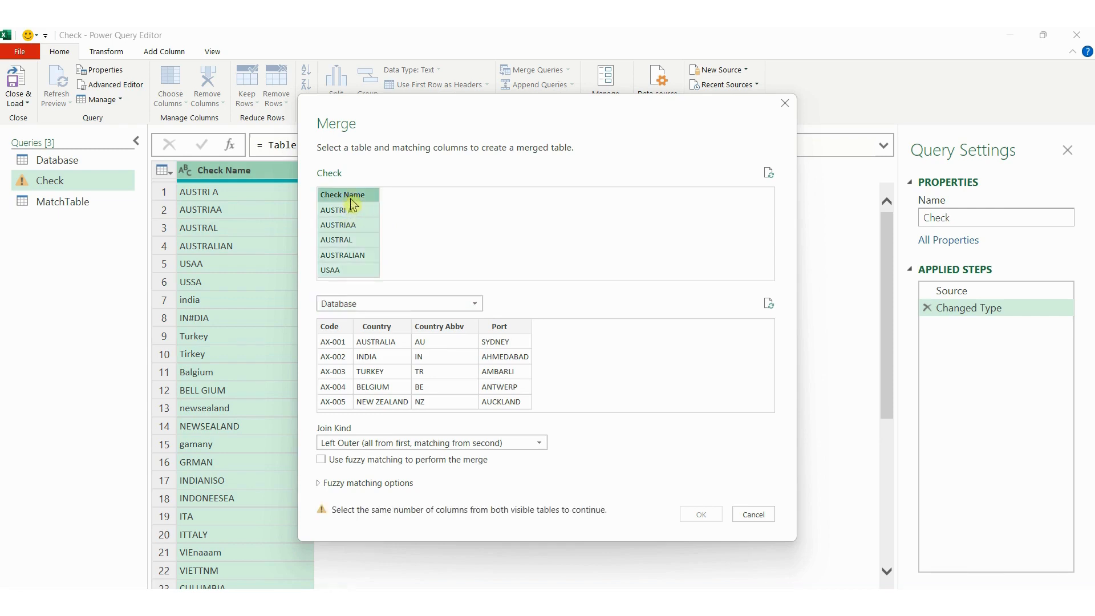
click(386, 331)
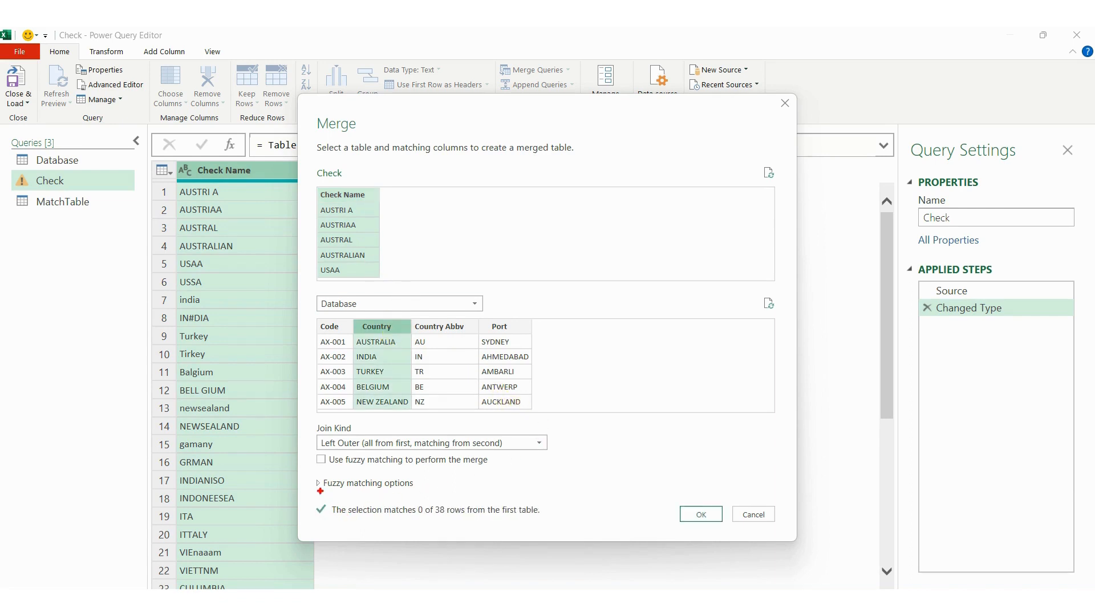
drag(328, 498, 552, 524)
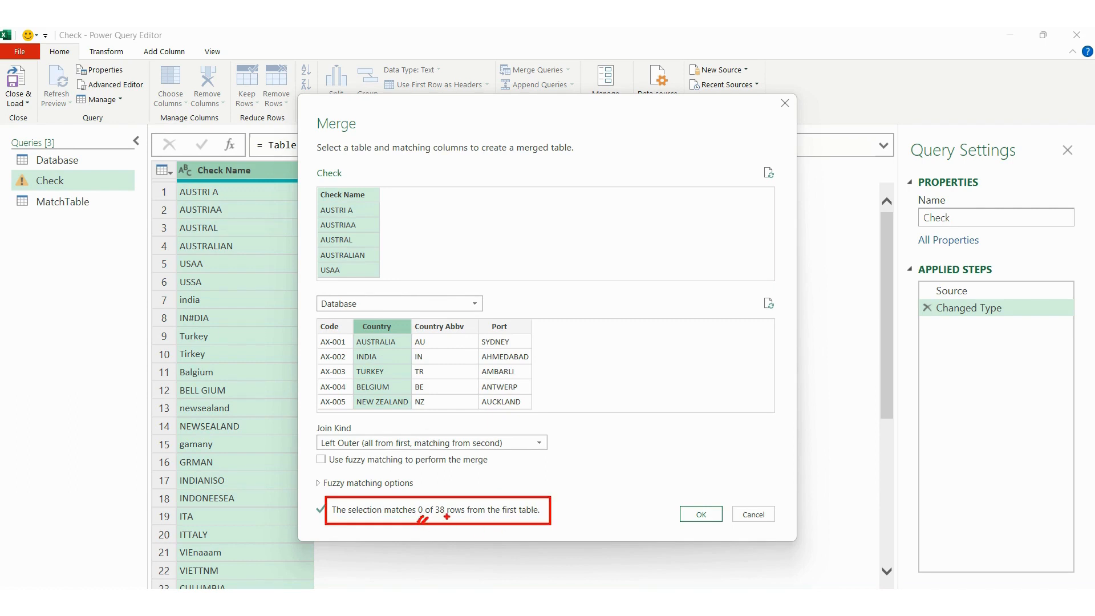
drag(449, 520, 458, 520)
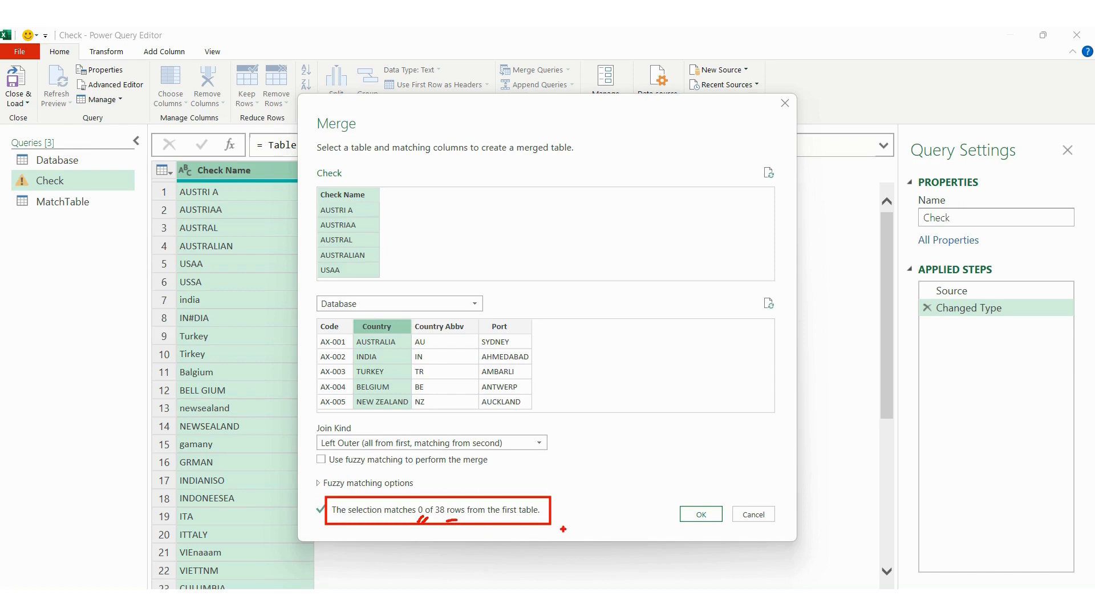
click(701, 515)
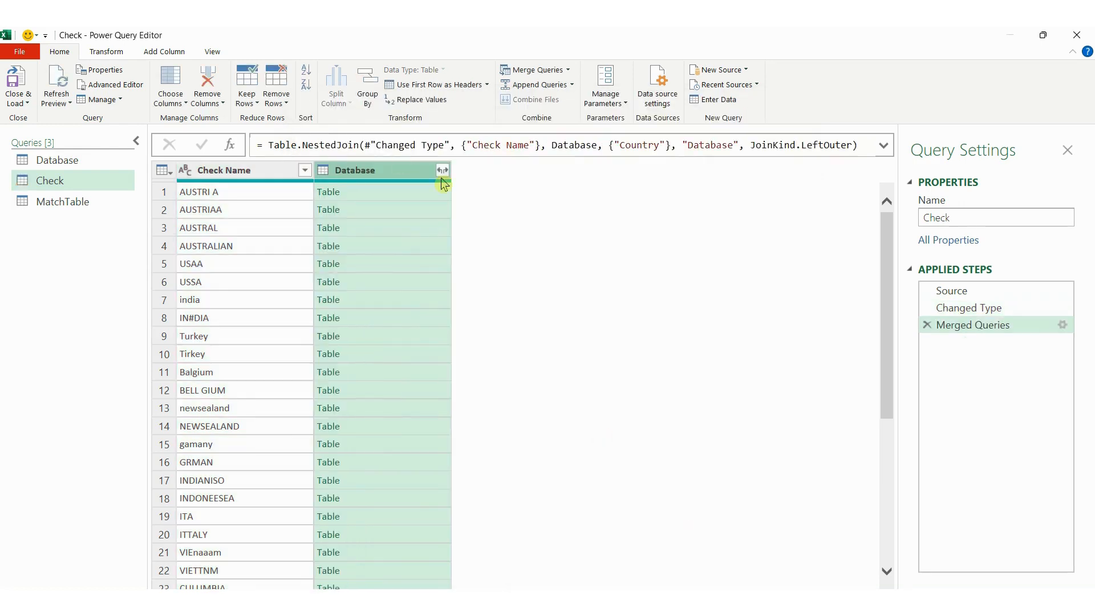
Expand the merged Database column into Code, Country, Country Abbv and Port, and review the resulting rows.
click(443, 171)
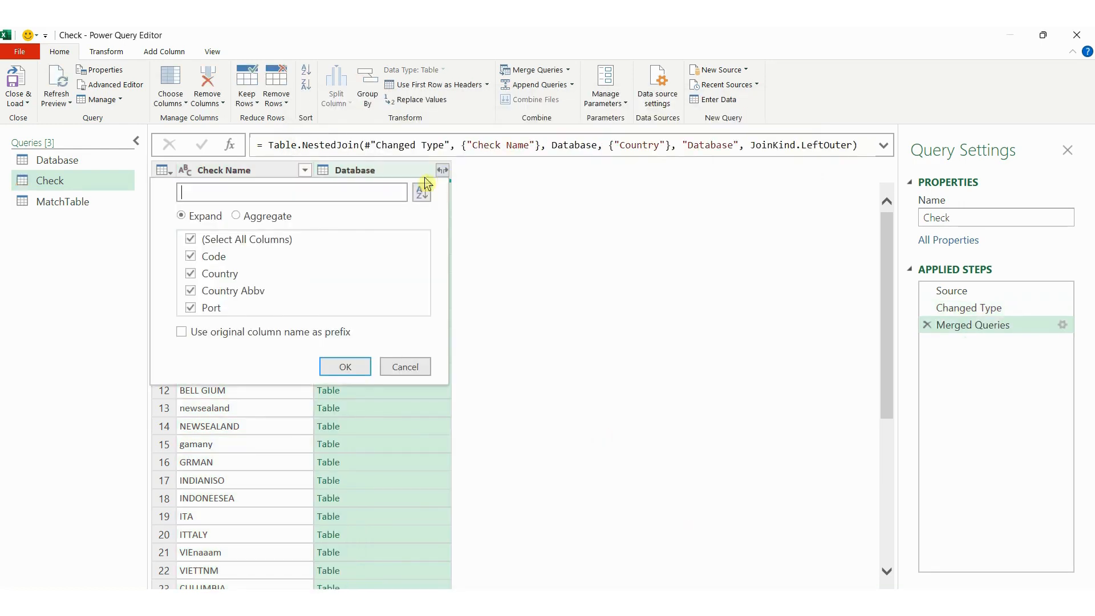
click(345, 367)
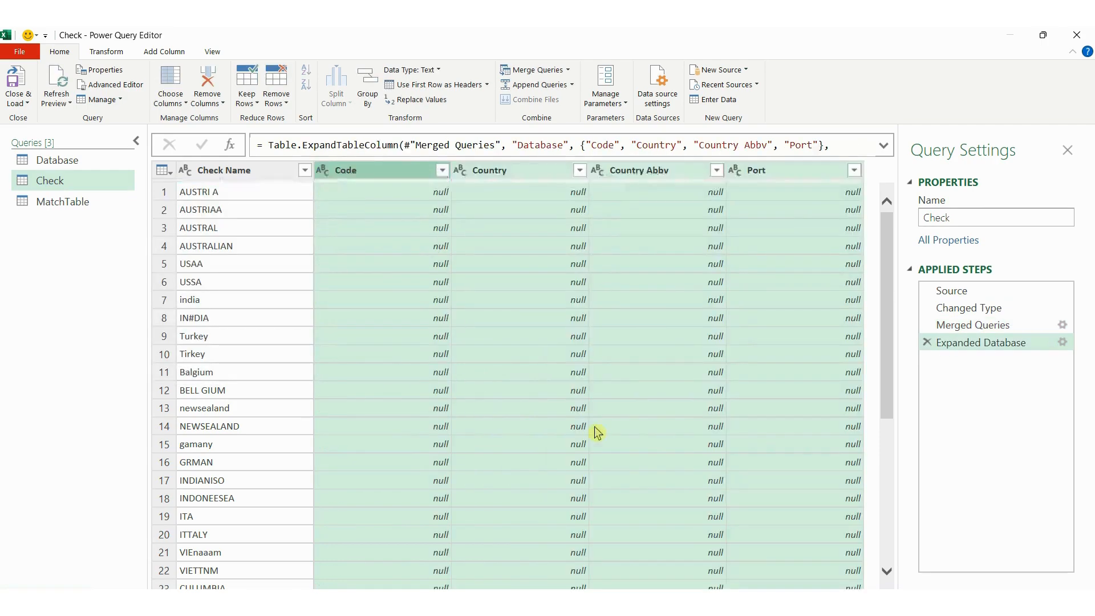
scroll(585, 325, down, 1)
scroll(569, 374, down, 5)
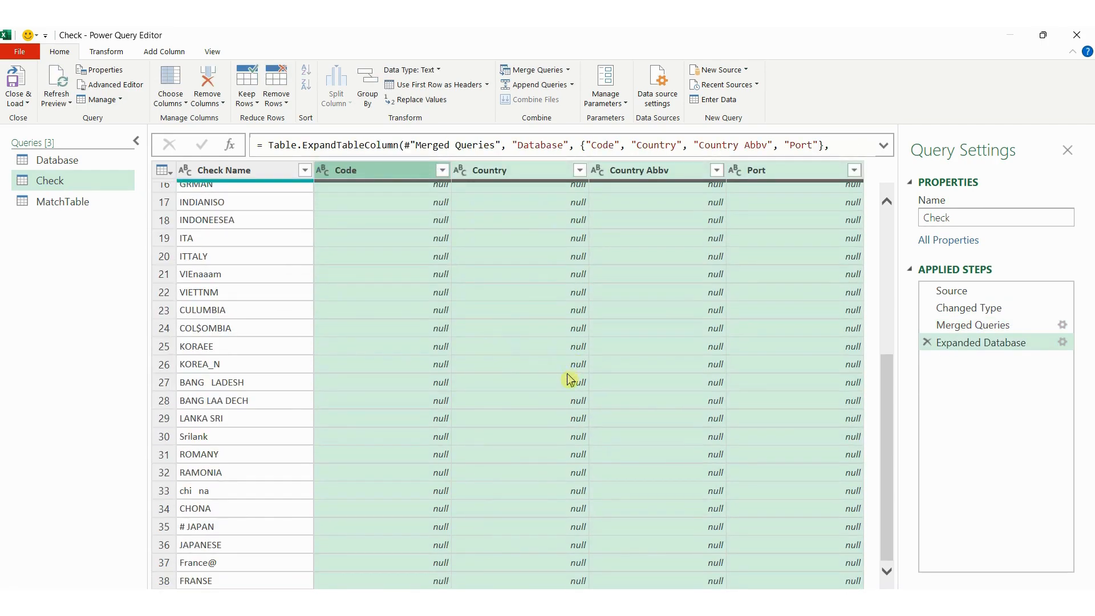
scroll(570, 374, up, 6)
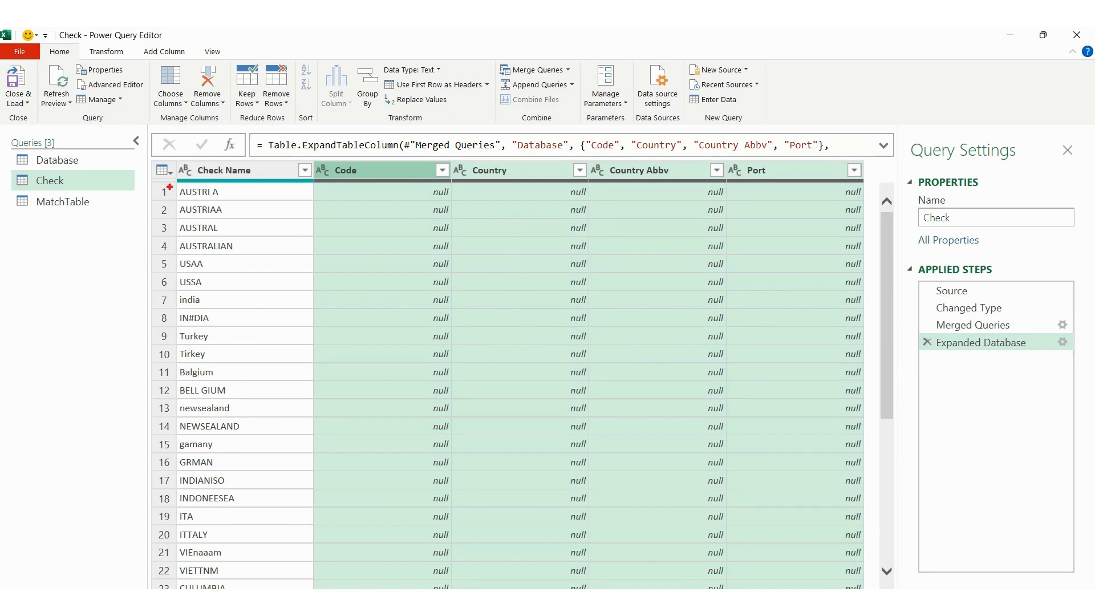
mouse_move(164, 157)
mouse_down()
mouse_move(308, 542)
mouse_move(311, 531)
mouse_up()
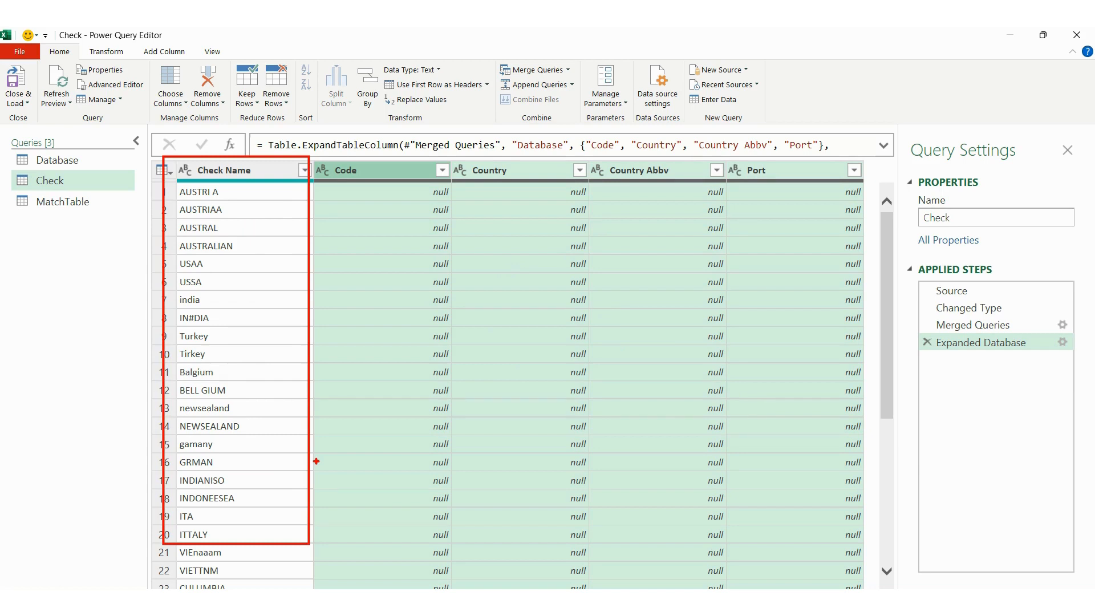
key(Escape)
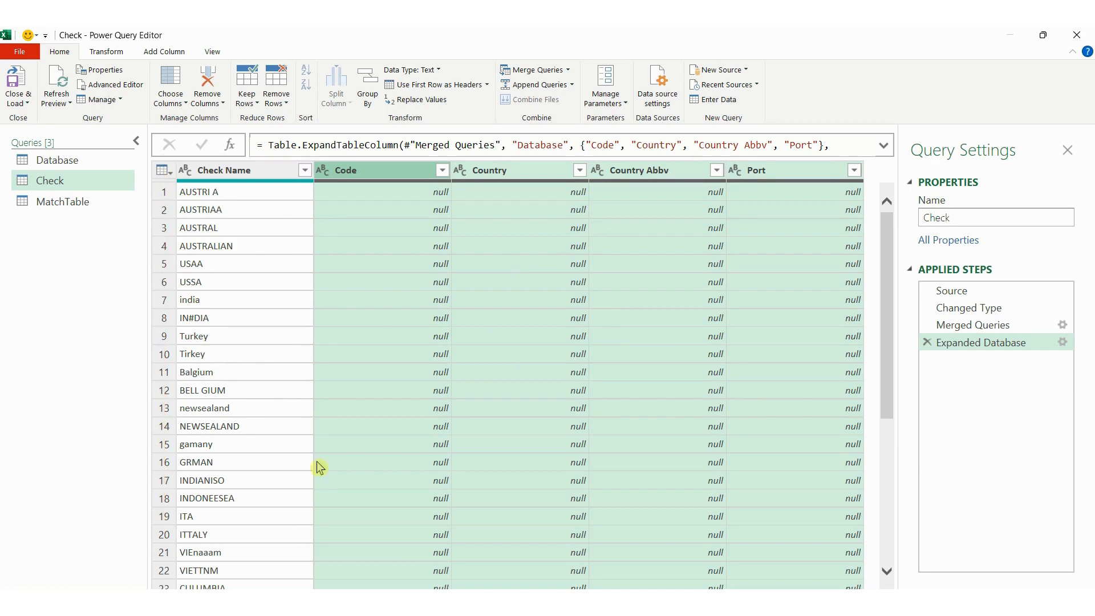
Delete the Expanded Database and Merged Queries steps from the Check query.
click(926, 342)
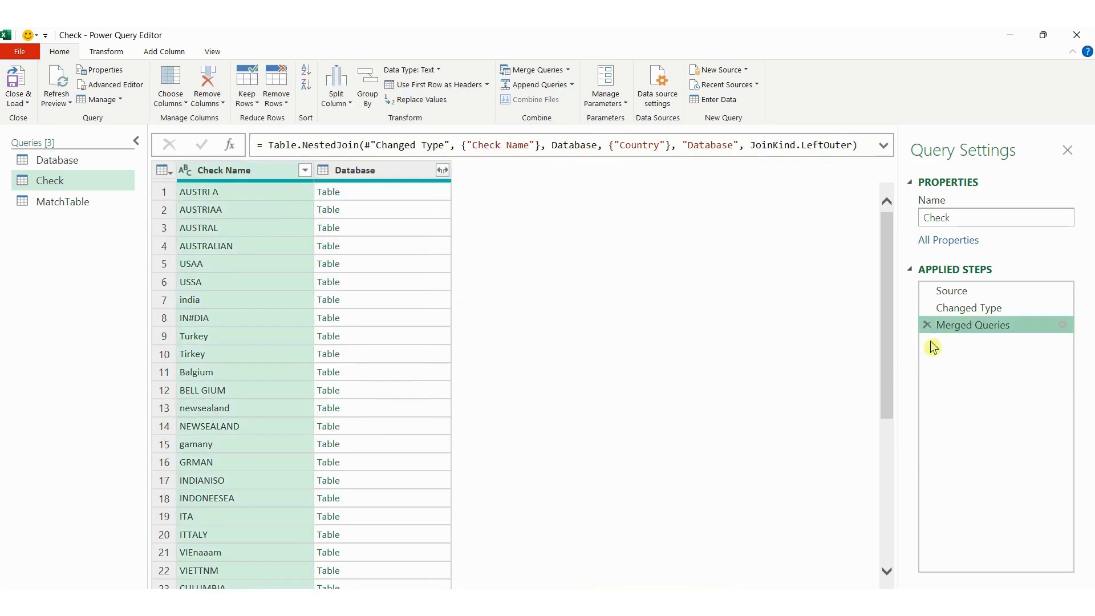
click(927, 326)
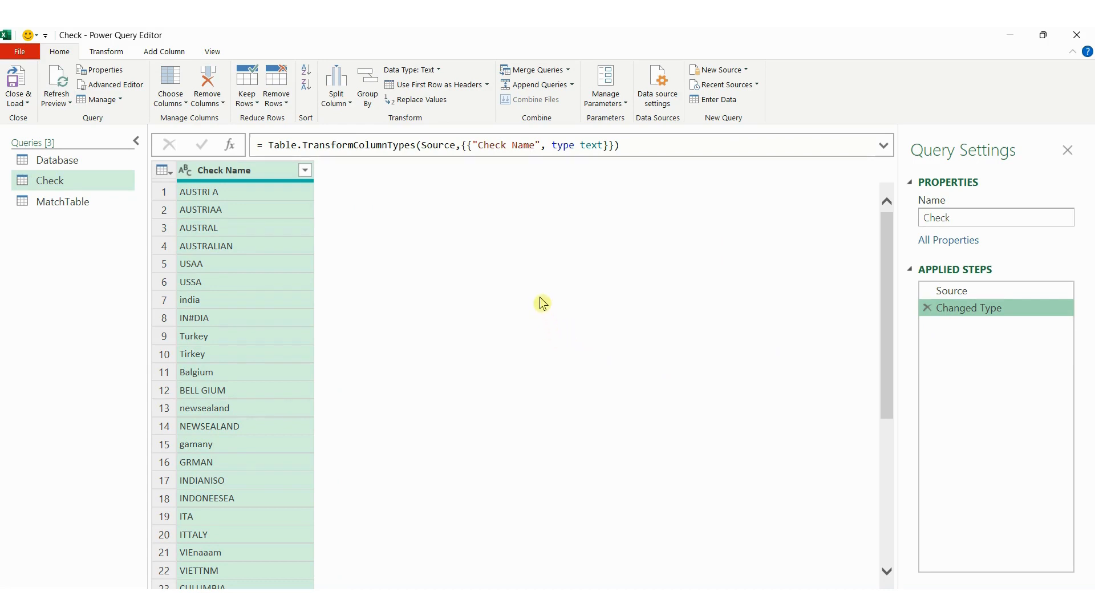
Merge Check with Database, matching Check Name to Country as a left outer join with fuzzy matching enabled.
click(535, 74)
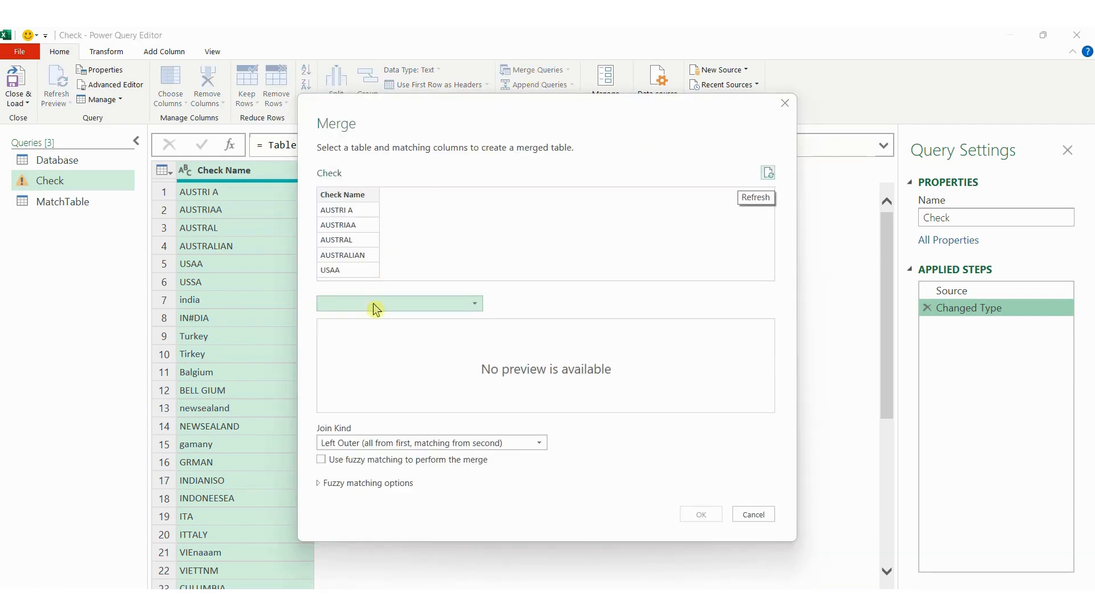
click(373, 304)
click(364, 333)
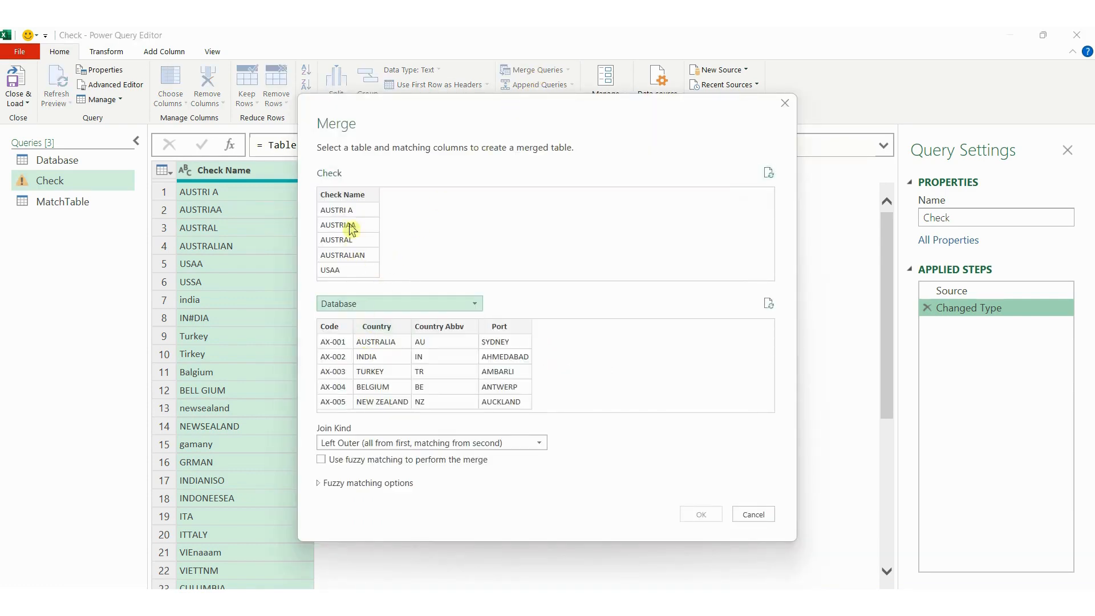
click(344, 195)
click(389, 332)
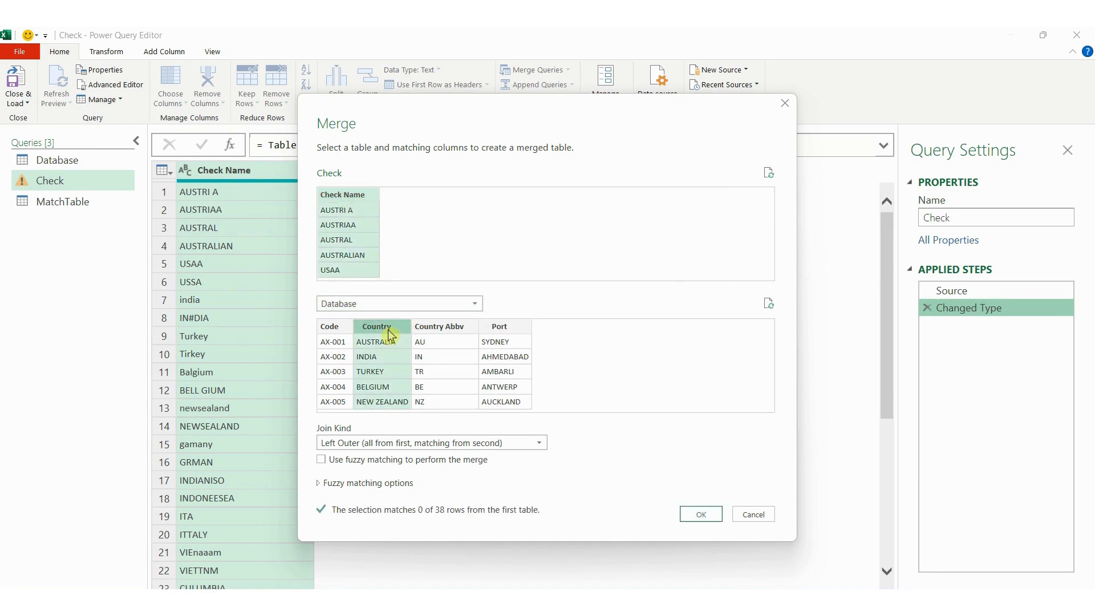
click(321, 459)
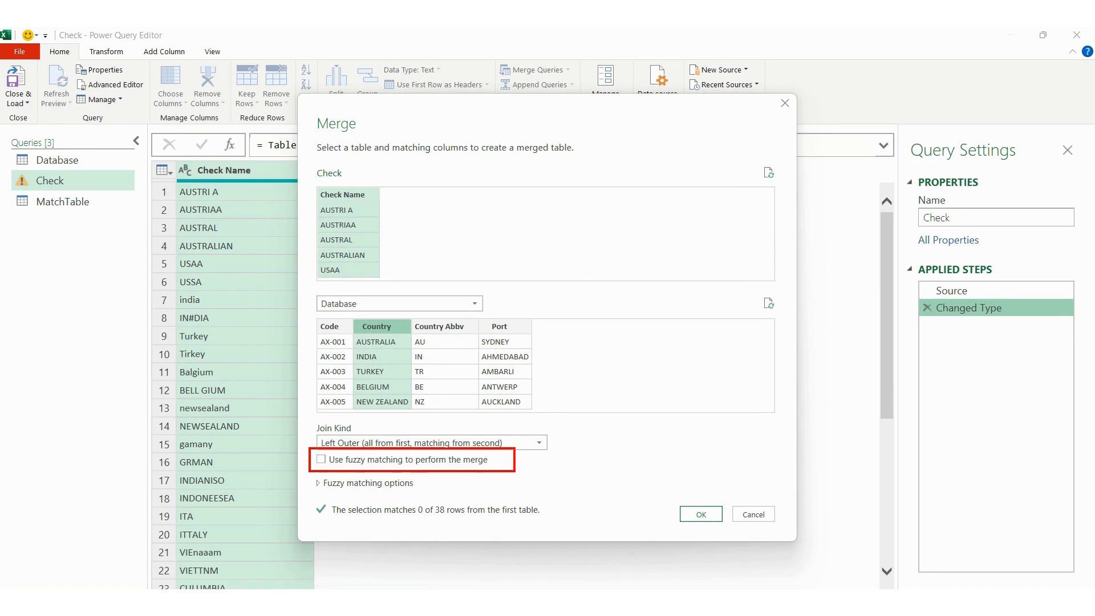
click(322, 460)
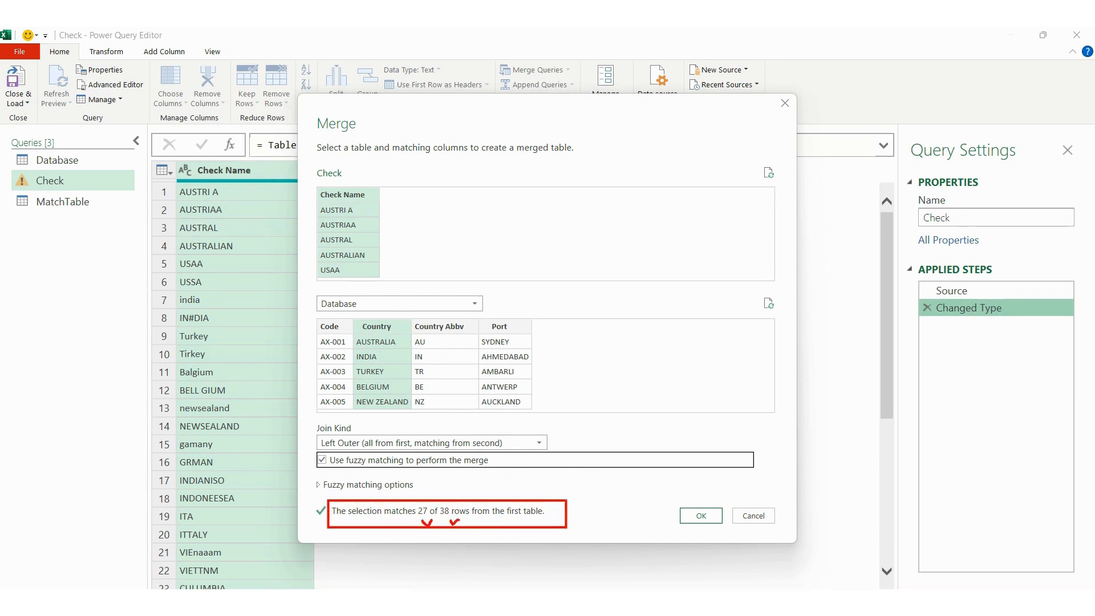
key(Escape)
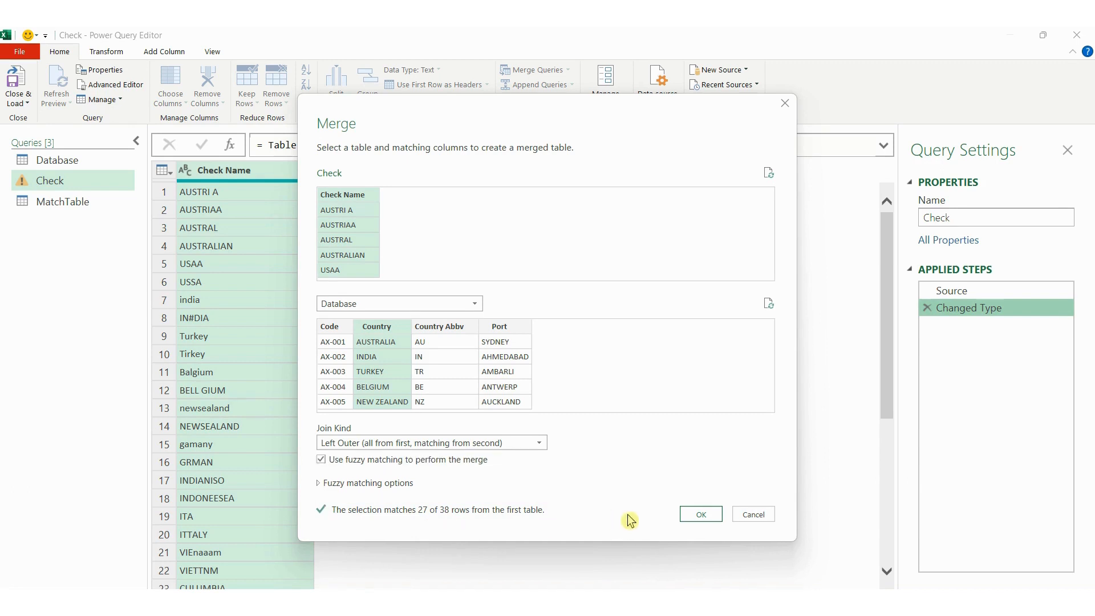
click(701, 515)
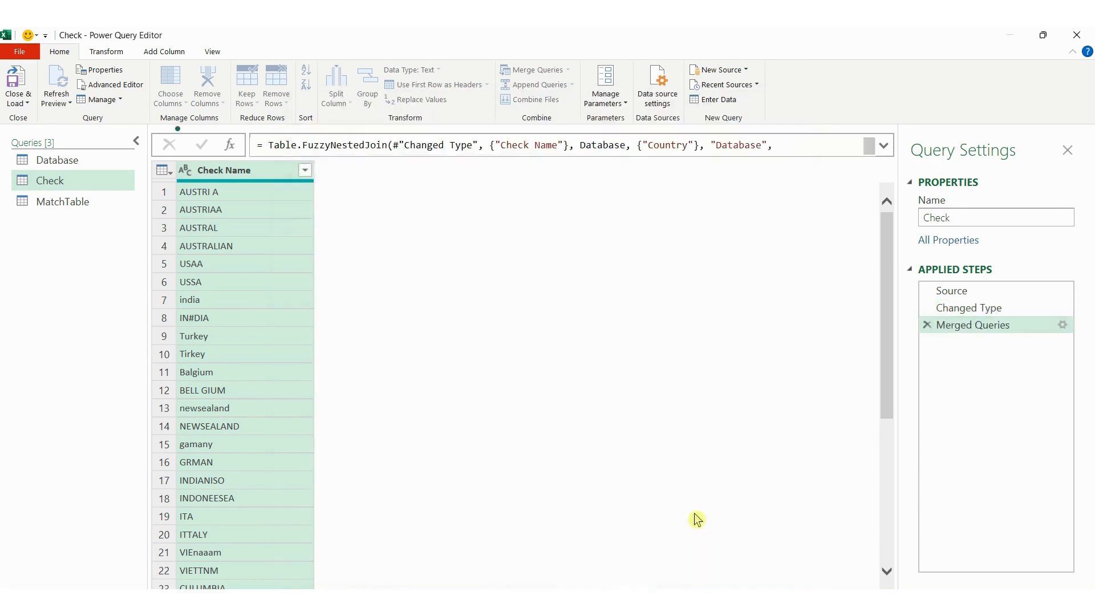
Expand the fuzzy-merged Database column into Code, Country, Country Abbv and Port without the original column name as prefix.
click(390, 191)
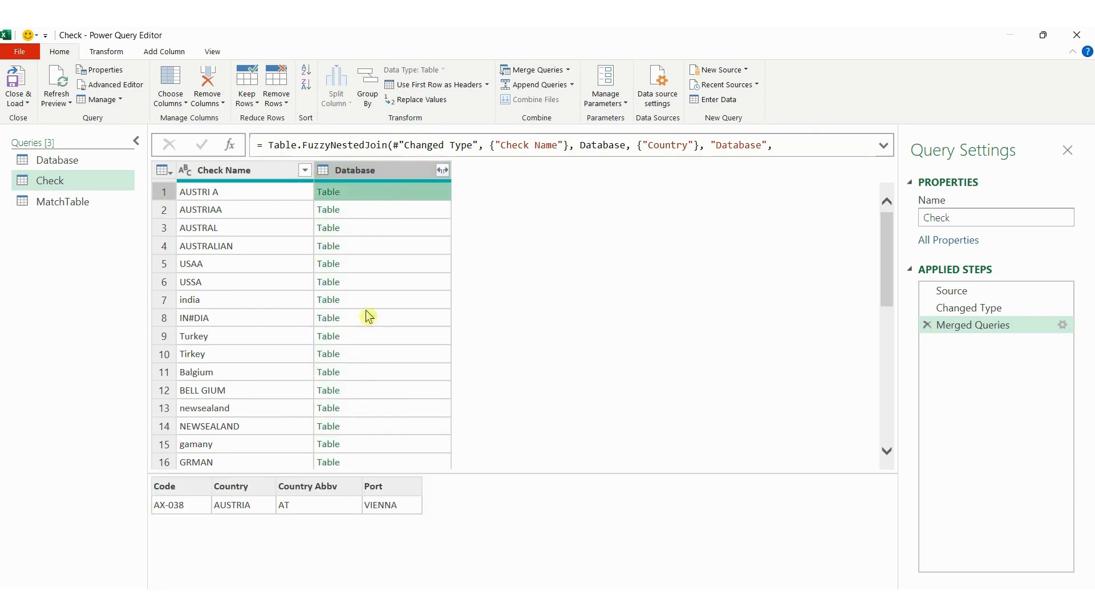
click(443, 170)
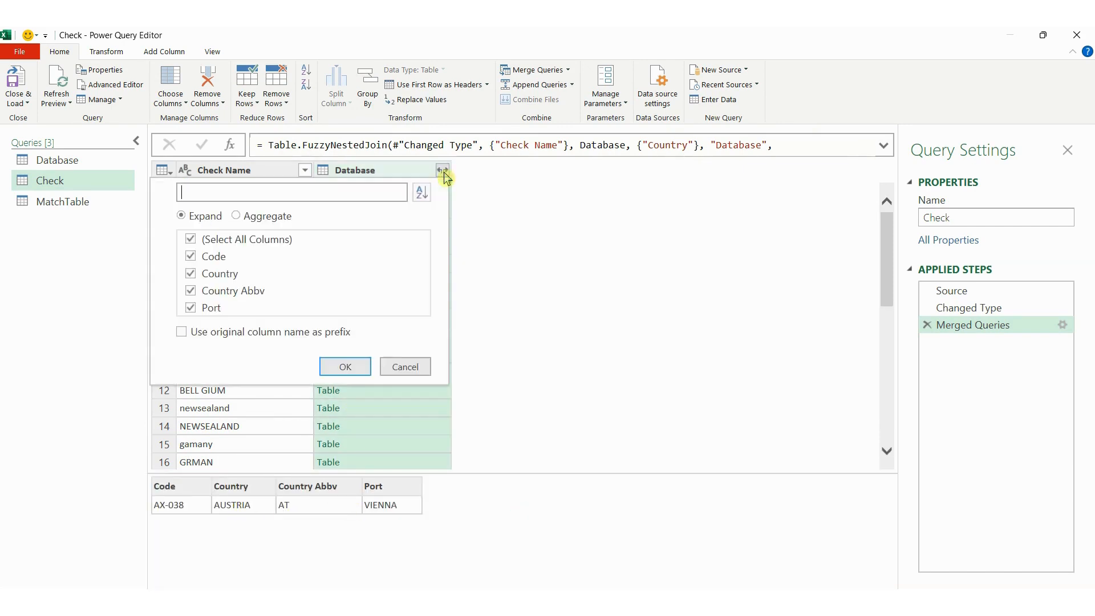
click(348, 368)
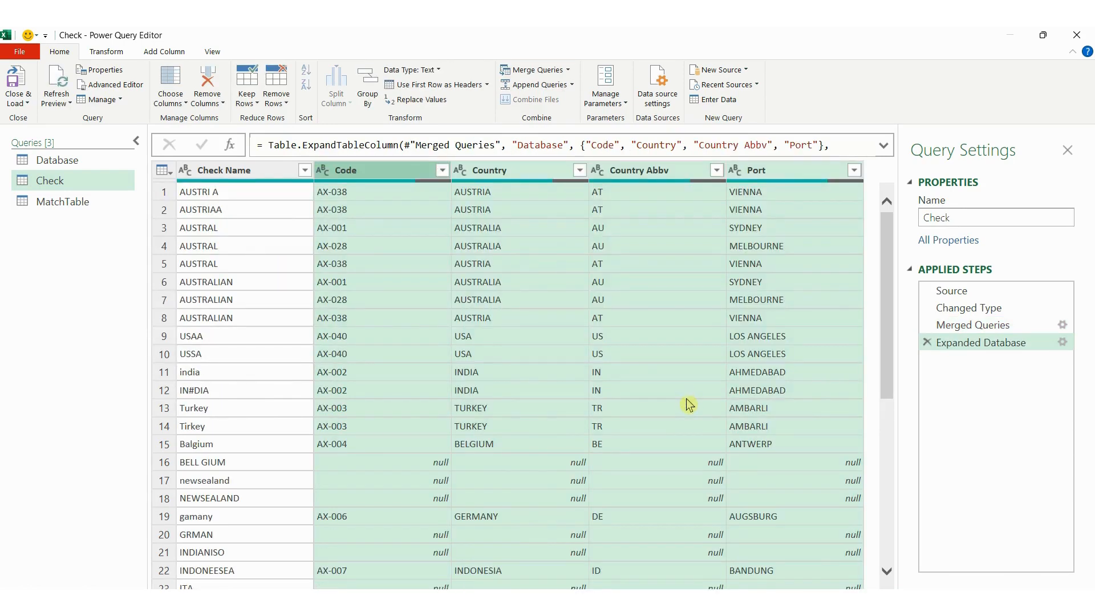
scroll(686, 398, down, 2)
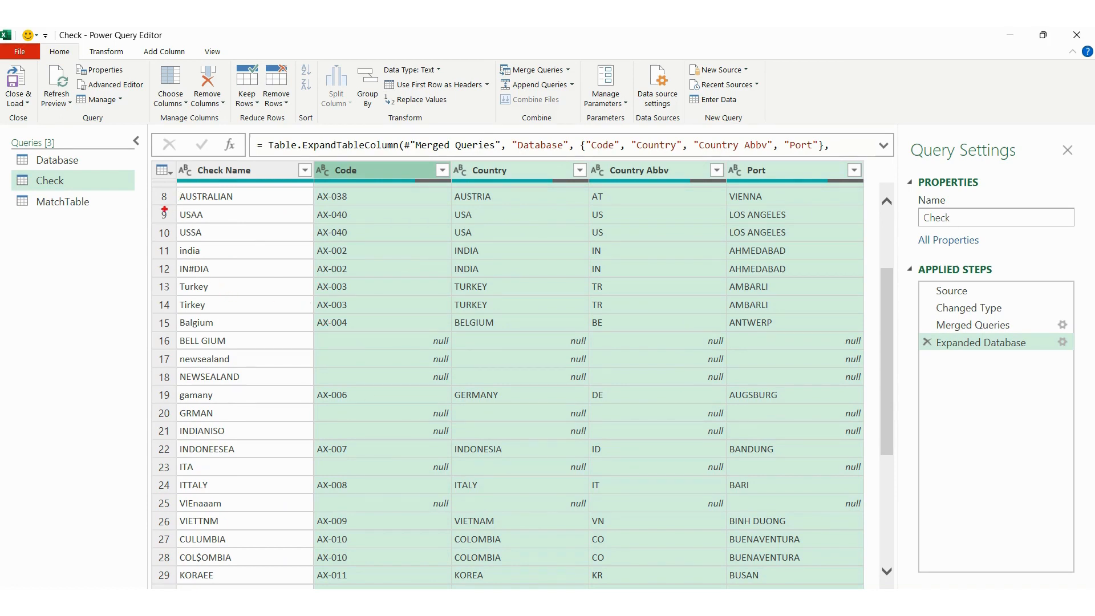
mouse_move(167, 209)
mouse_down()
mouse_move(253, 252)
mouse_move(592, 253)
mouse_move(621, 243)
mouse_up()
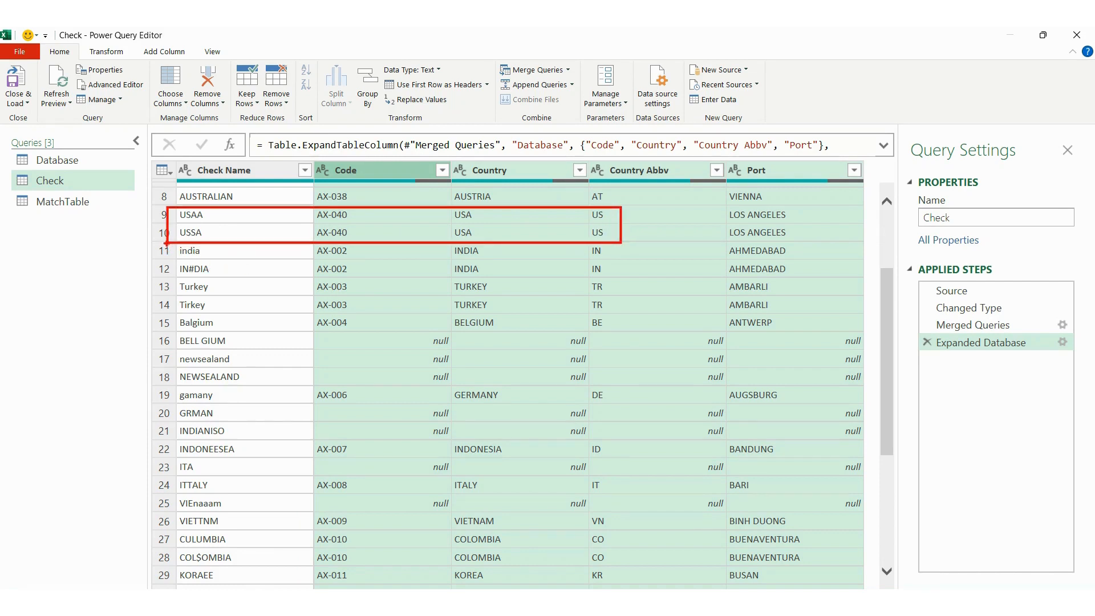
drag(166, 243, 564, 274)
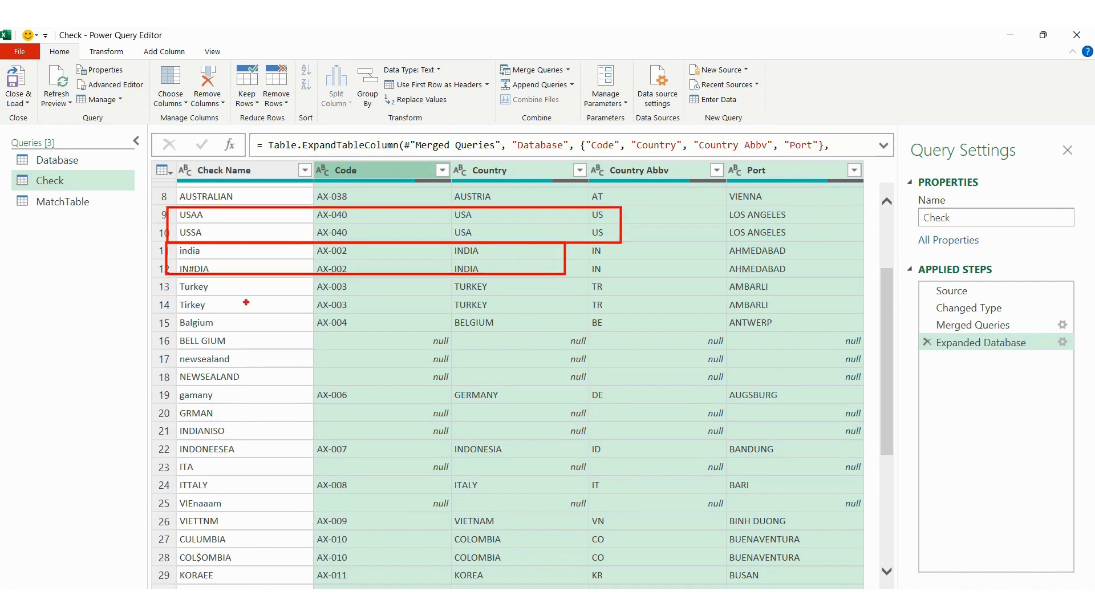
drag(169, 282, 528, 310)
drag(173, 334, 672, 386)
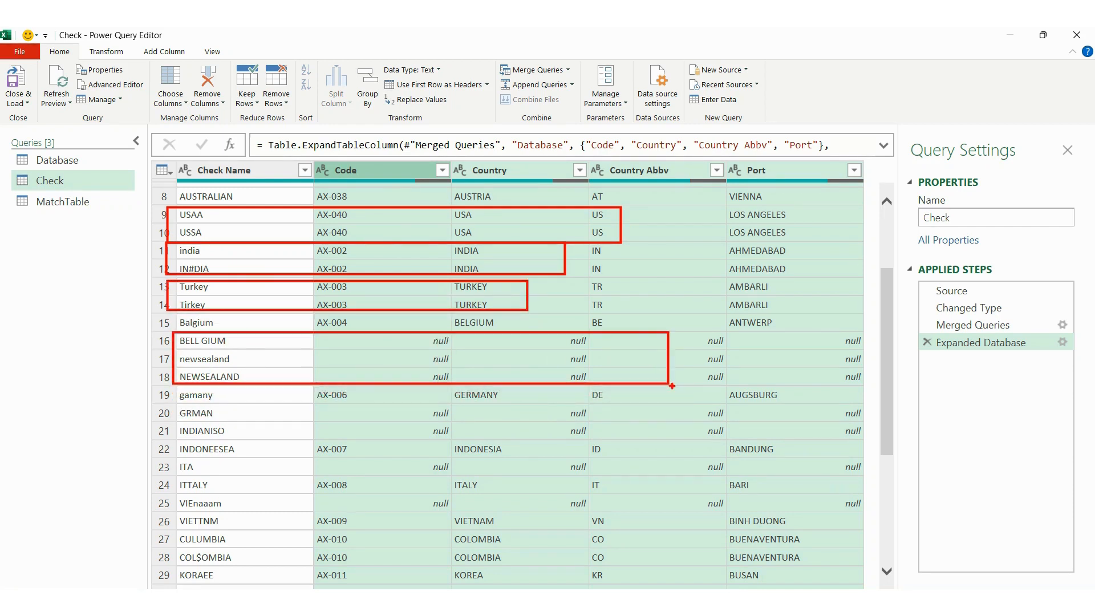
key(Escape)
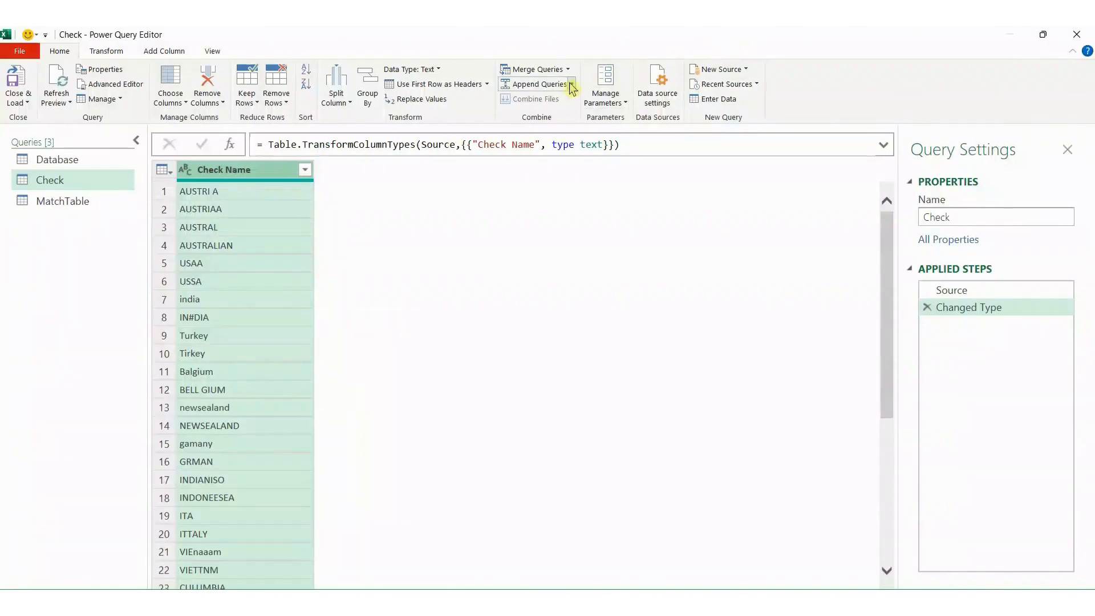
Set up a merge of Check with Database, matching Check Name to Country as a left outer join with fuzzy matching enabled.
click(539, 70)
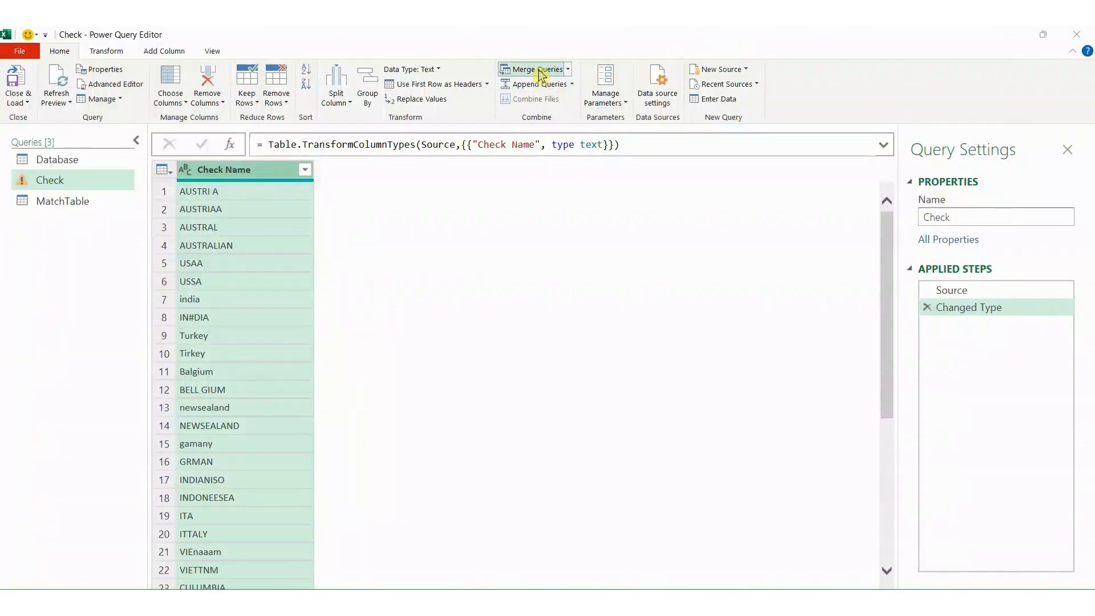
click(363, 301)
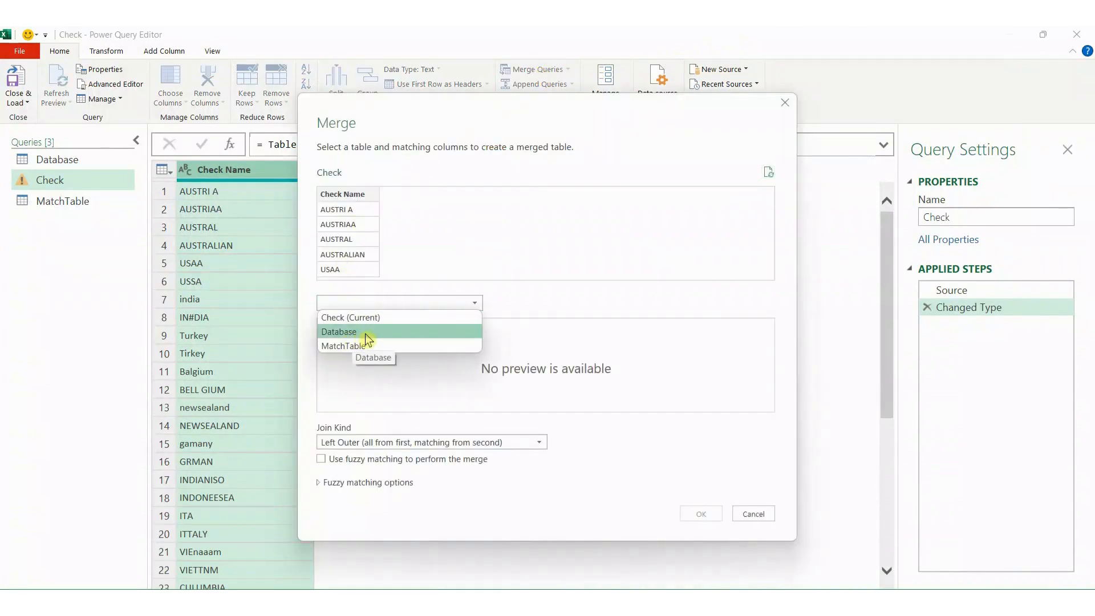
click(365, 334)
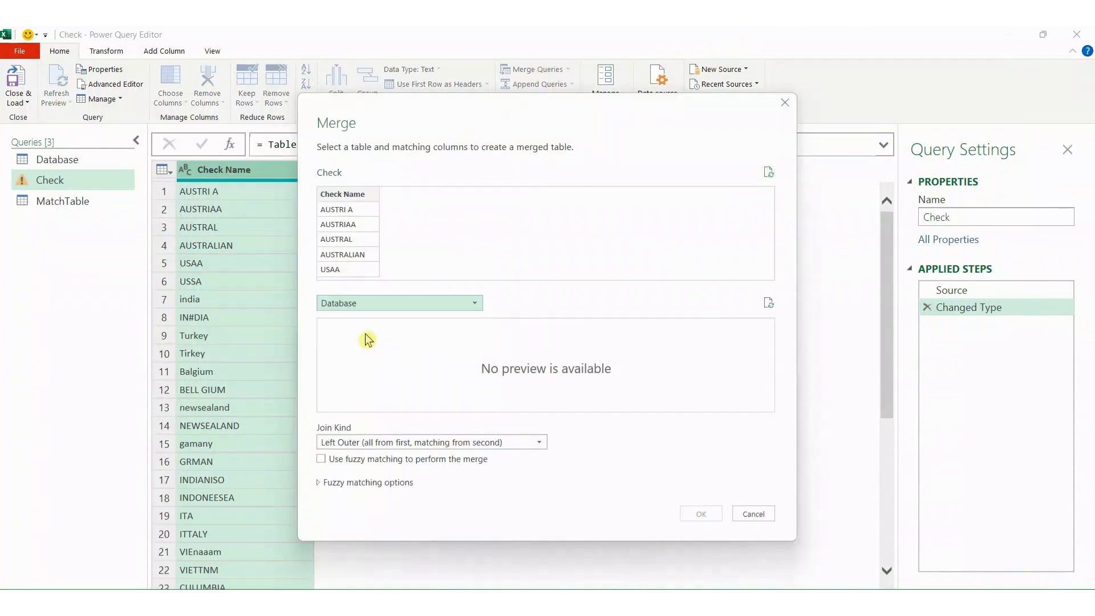
click(349, 197)
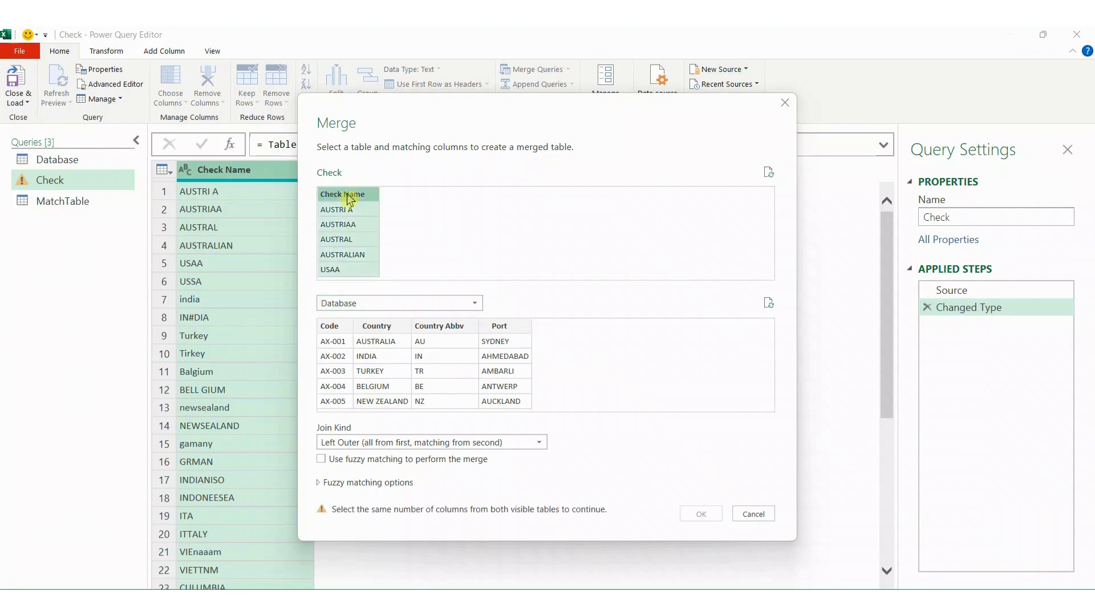
click(388, 329)
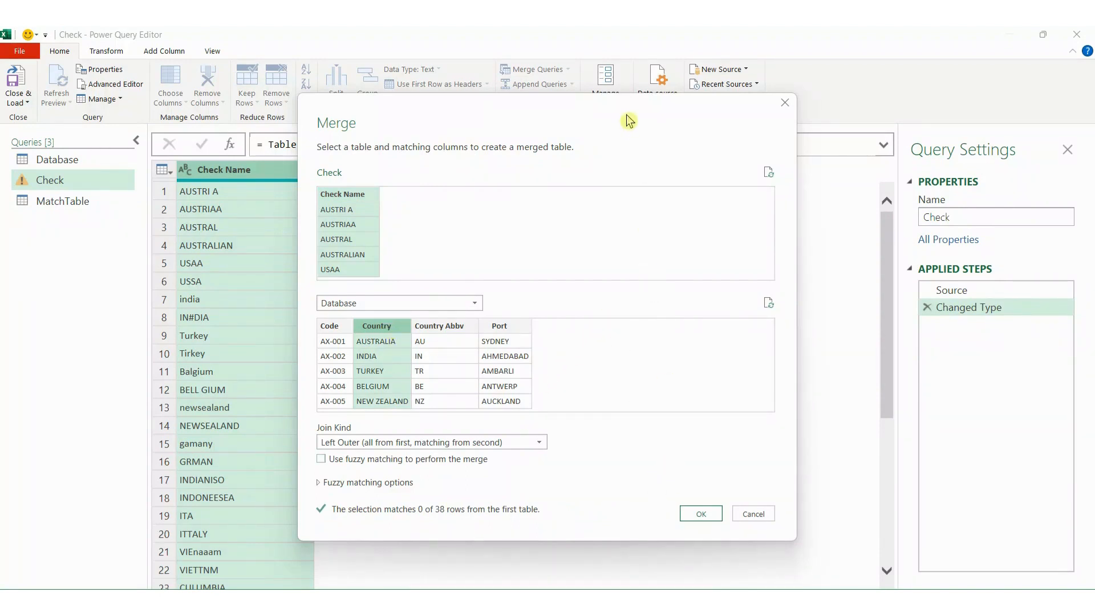
drag(627, 117, 598, 83)
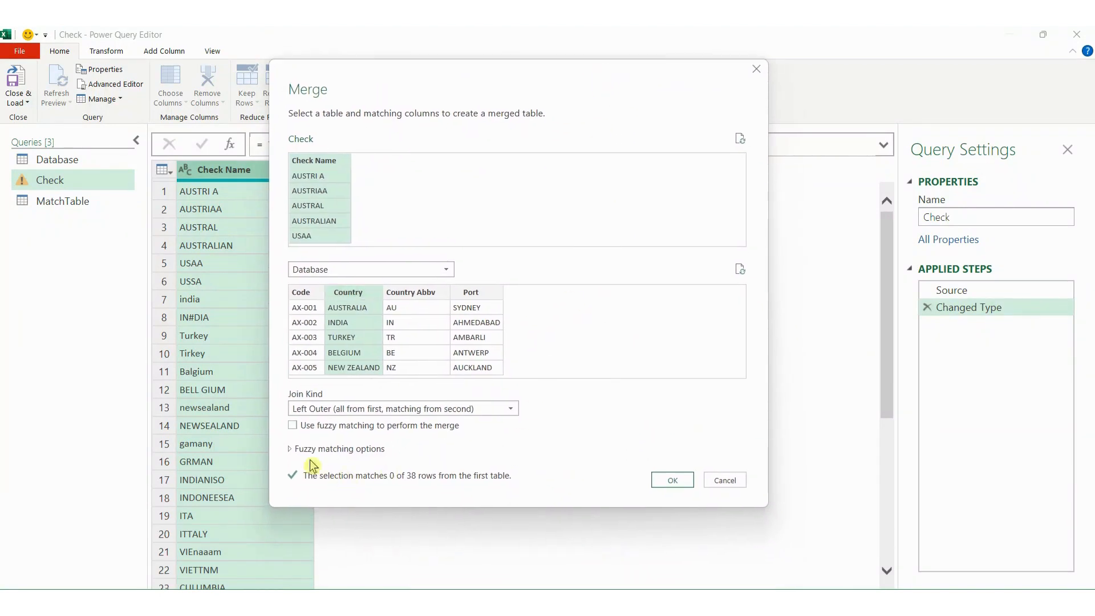
click(293, 425)
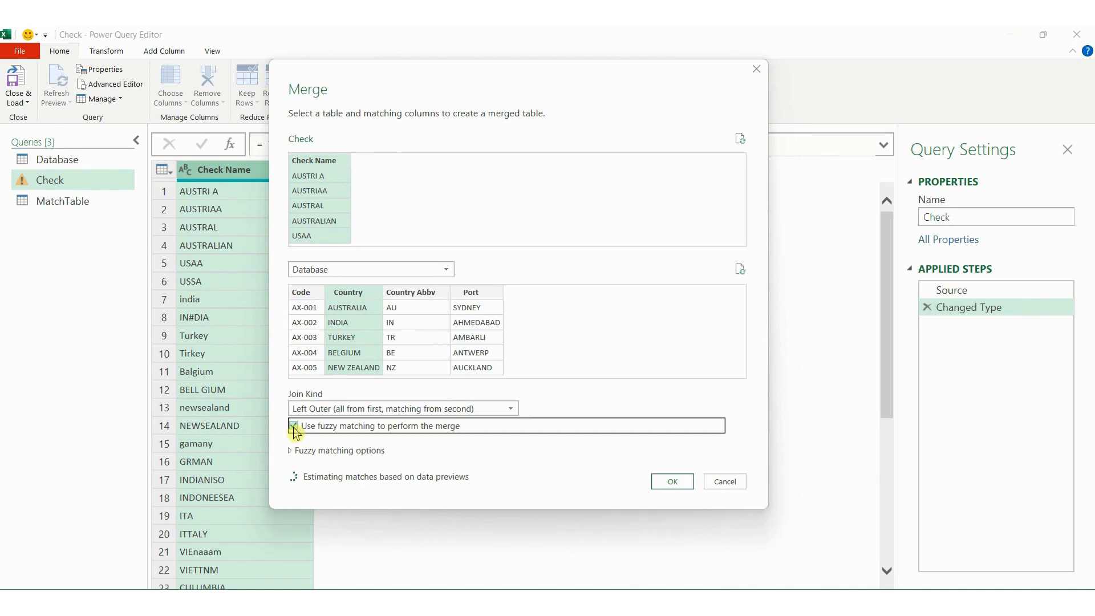
Review the fuzzy matching options from similarity threshold to transformation table, and apply the merge with their defaults.
click(291, 451)
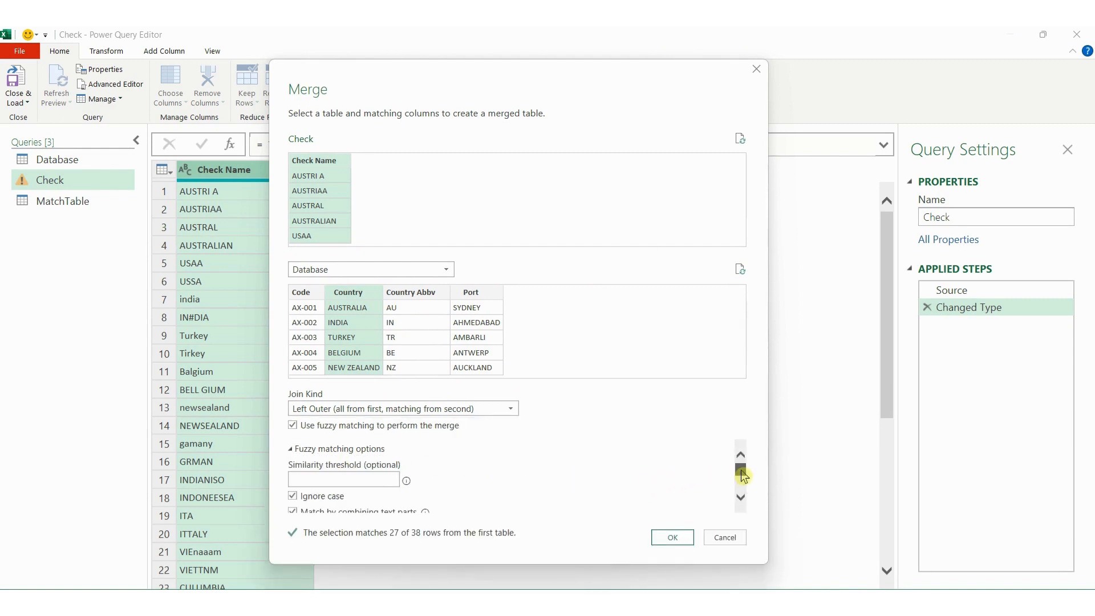
mouse_move(741, 470)
mouse_down()
mouse_move(743, 480)
mouse_move(741, 471)
mouse_up()
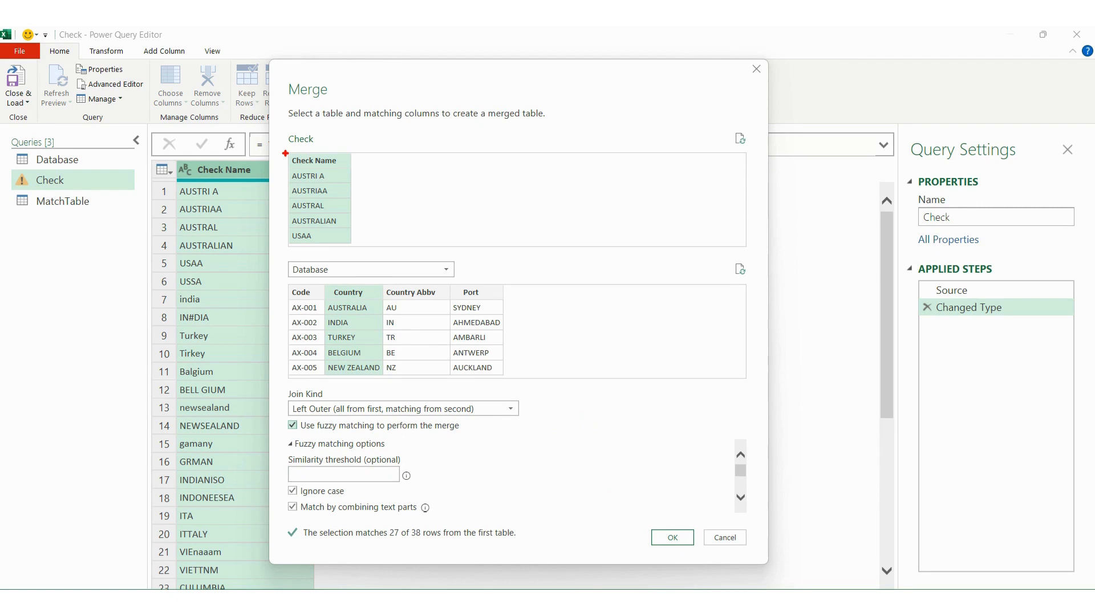
drag(286, 153, 349, 243)
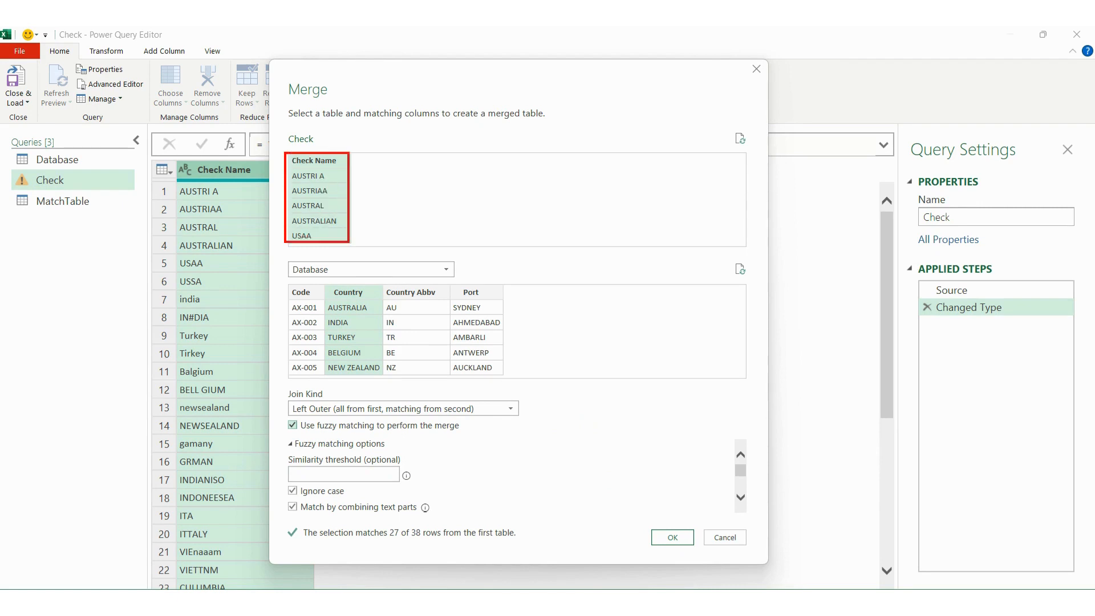
drag(321, 280, 387, 380)
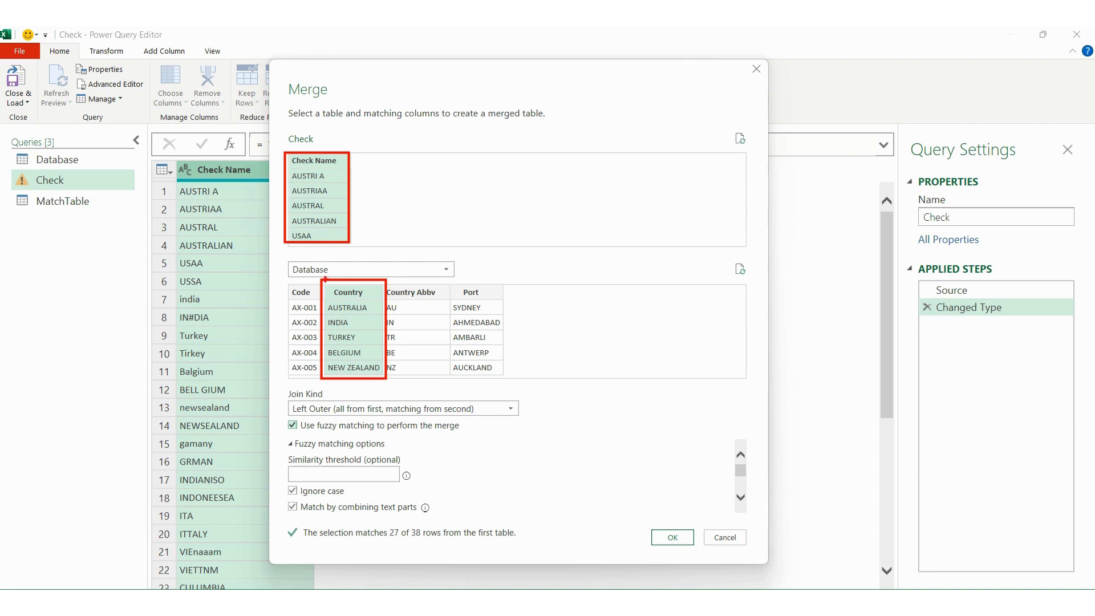
key(Escape)
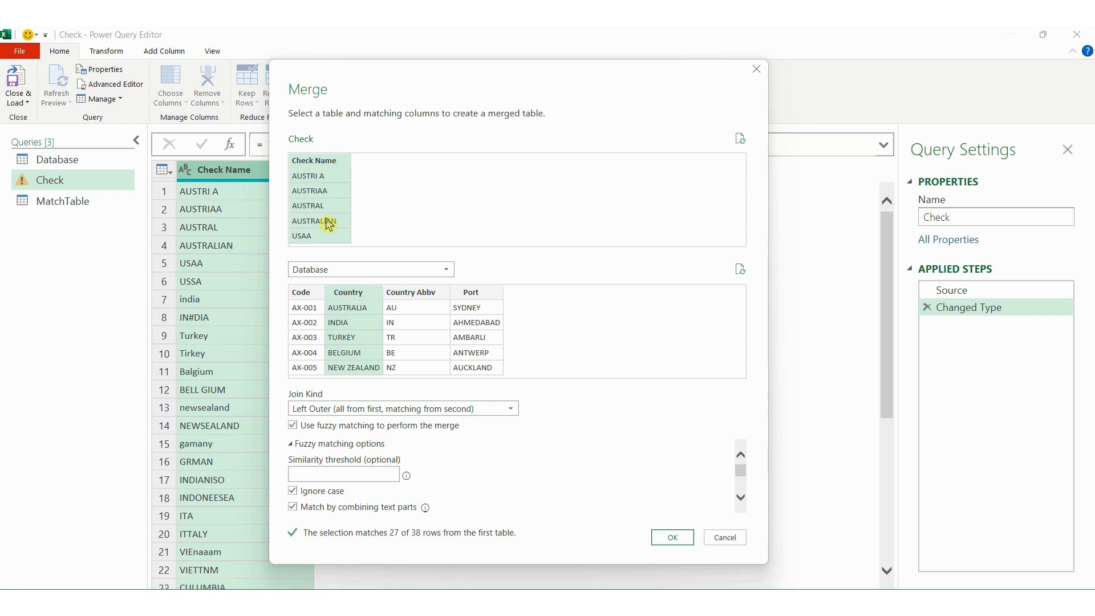
click(357, 476)
scroll(399, 495, down, 1)
scroll(422, 491, down, 3)
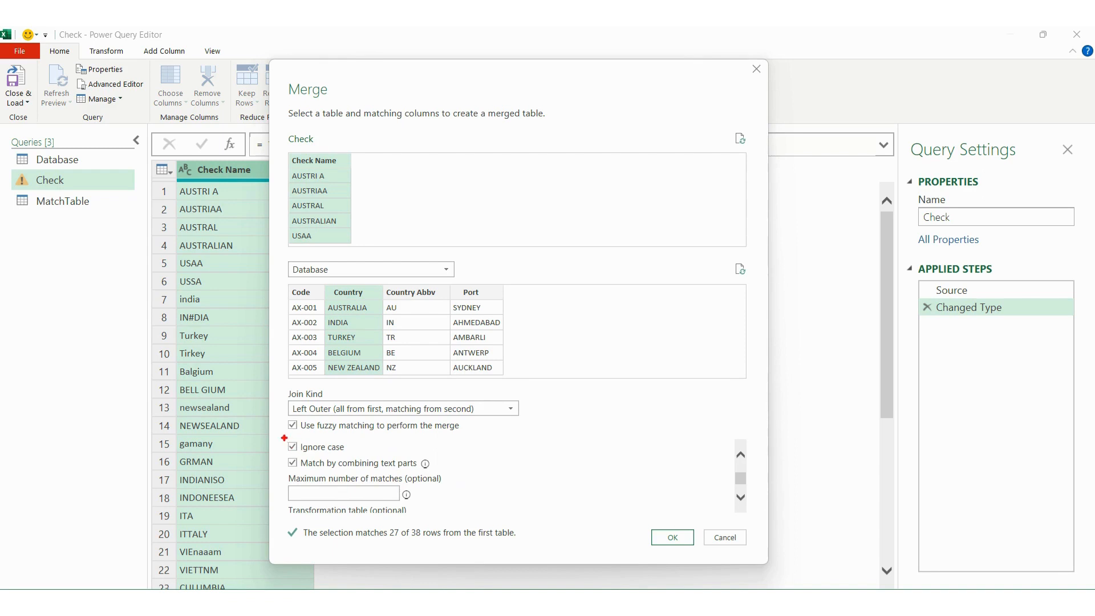
drag(280, 438, 354, 456)
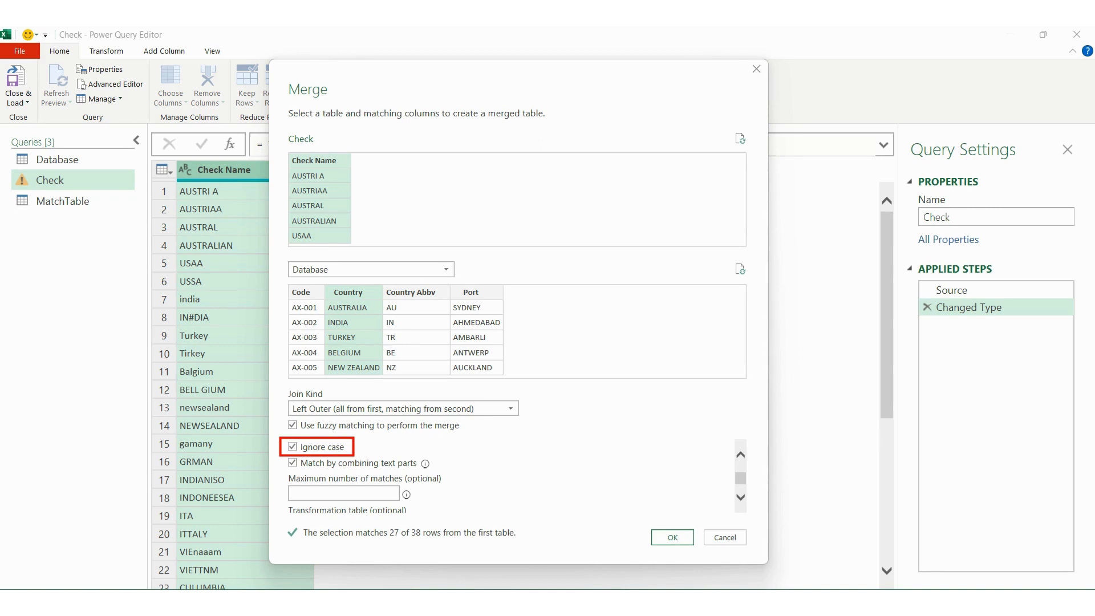
mouse_move(280, 456)
mouse_down()
mouse_move(387, 478)
mouse_move(440, 471)
mouse_up()
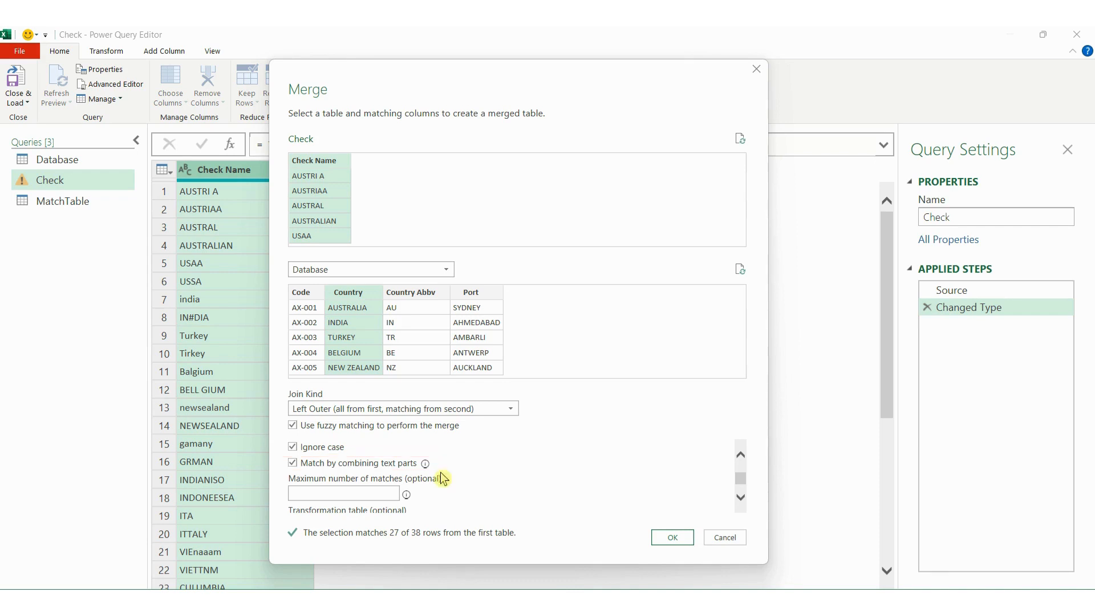
click(351, 493)
click(362, 493)
click(318, 492)
scroll(319, 485, down, 2)
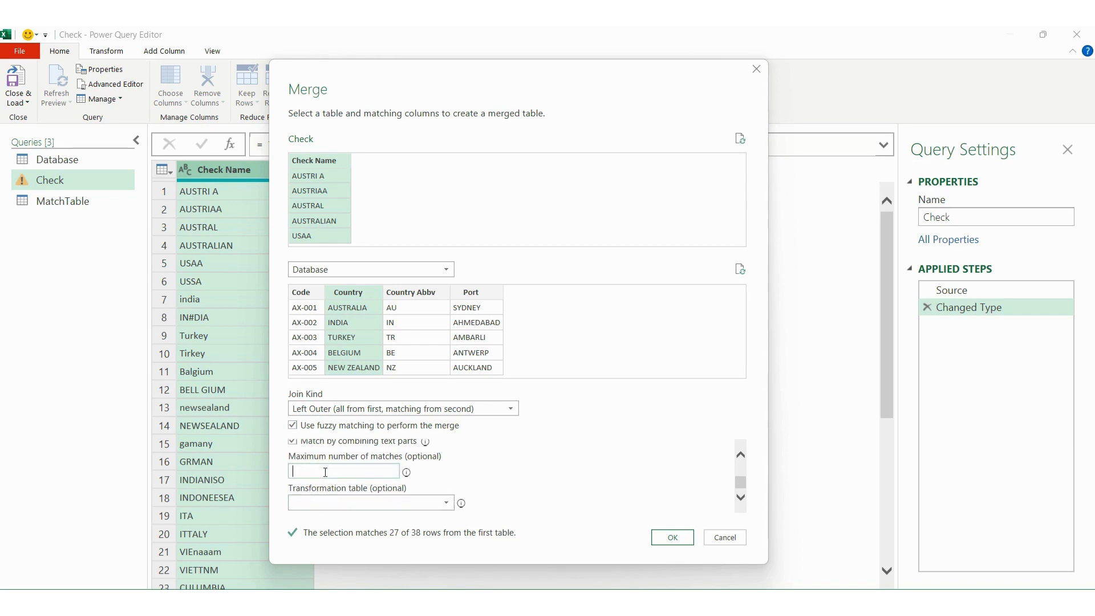
click(682, 539)
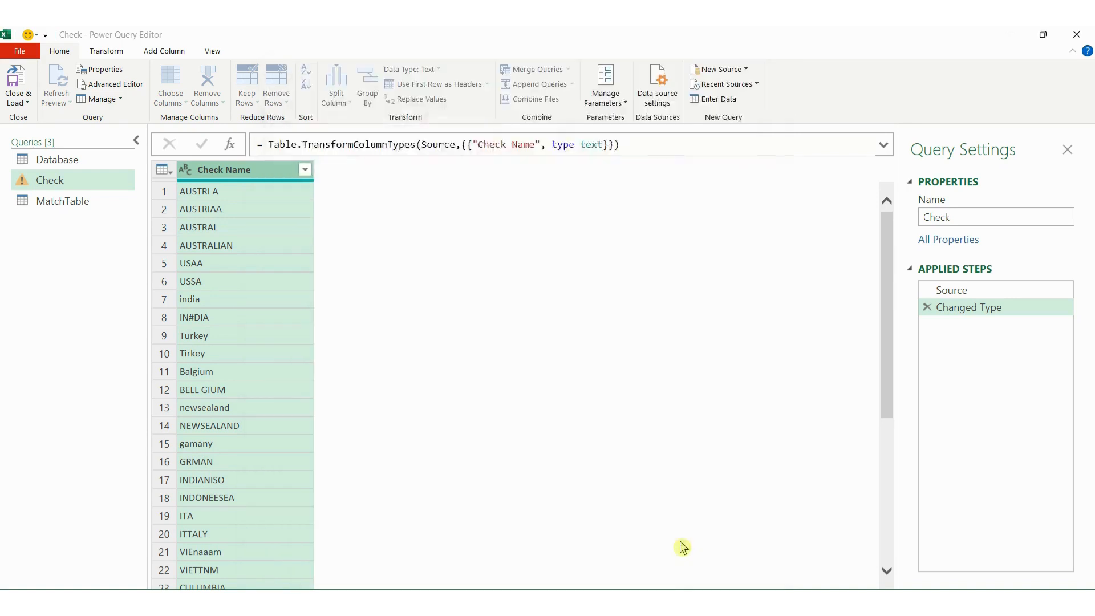
Preview the nested Database tables matched to the AUSTRI A, AUSTRIAA and AUSTRAL rows.
click(373, 194)
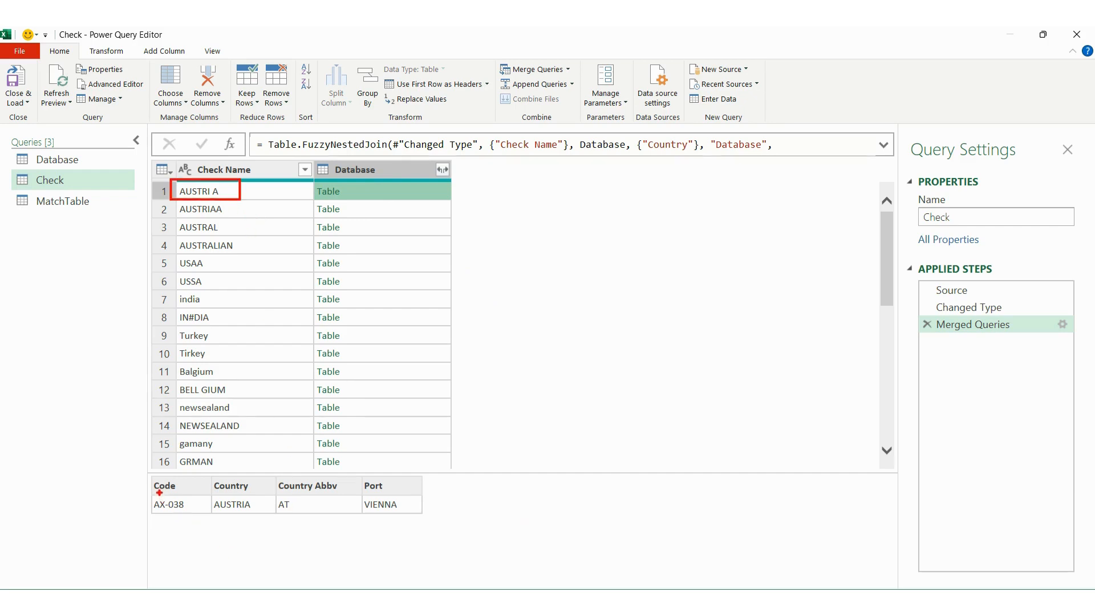
drag(154, 490, 427, 523)
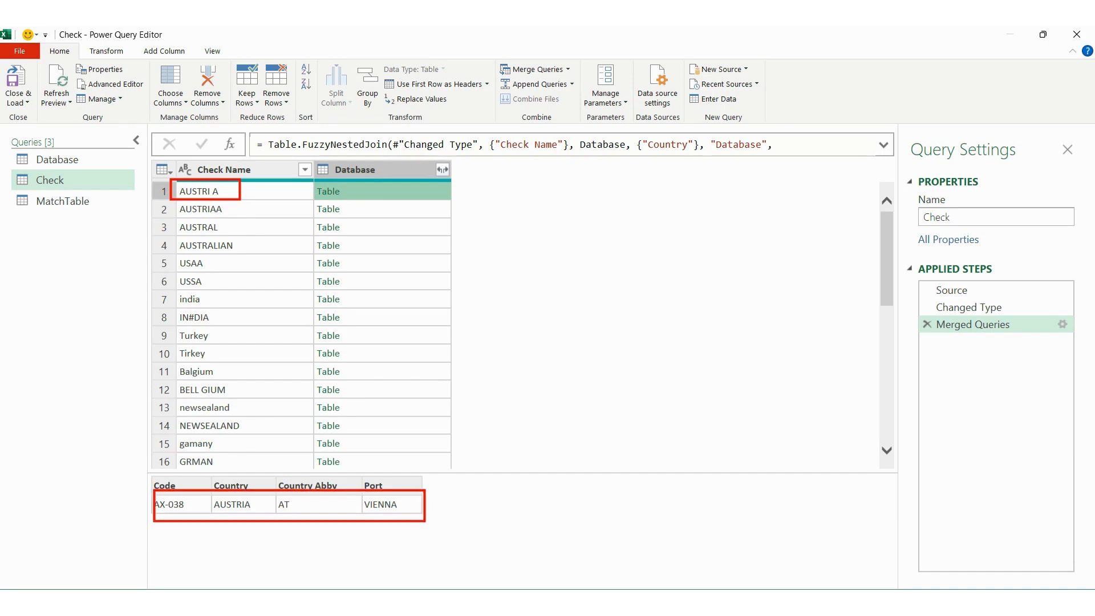
key(Escape)
click(377, 212)
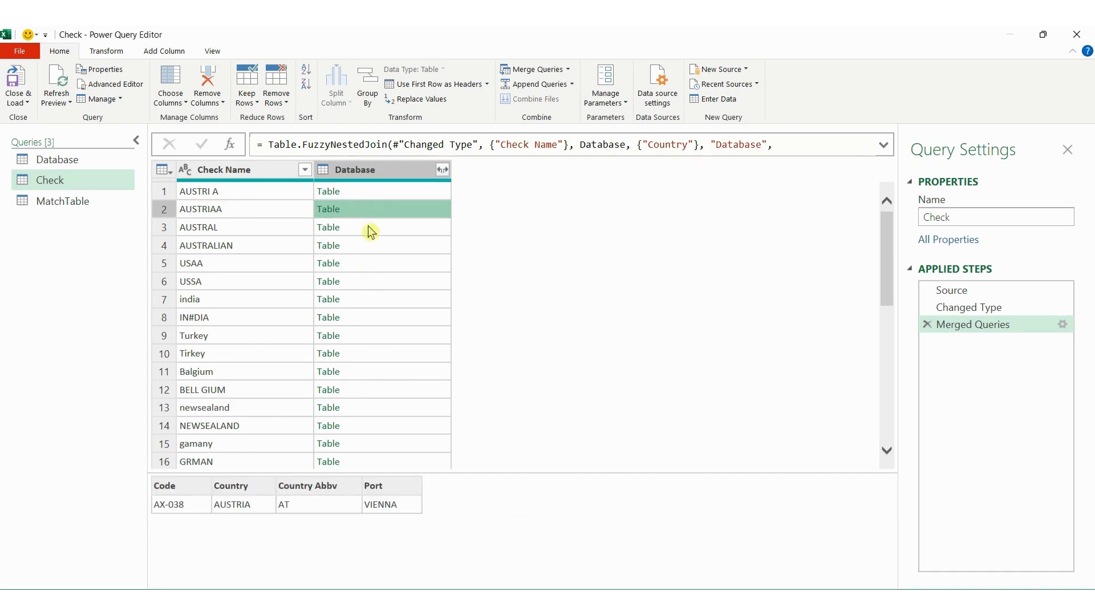
click(370, 230)
key(ctrl+2)
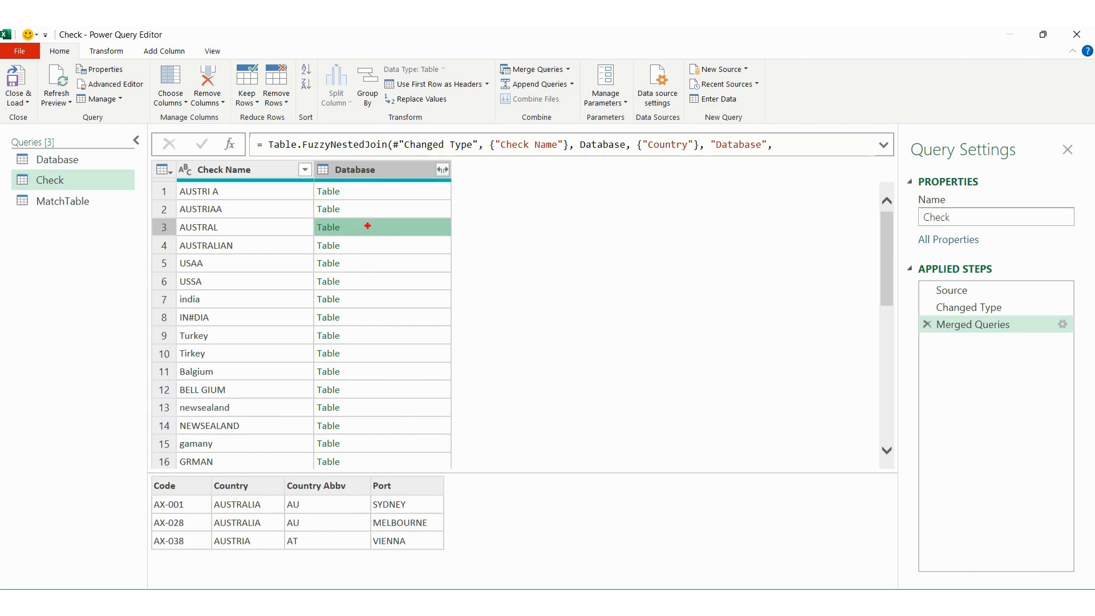
mouse_move(173, 219)
mouse_down()
mouse_move(217, 241)
mouse_move(240, 237)
mouse_up()
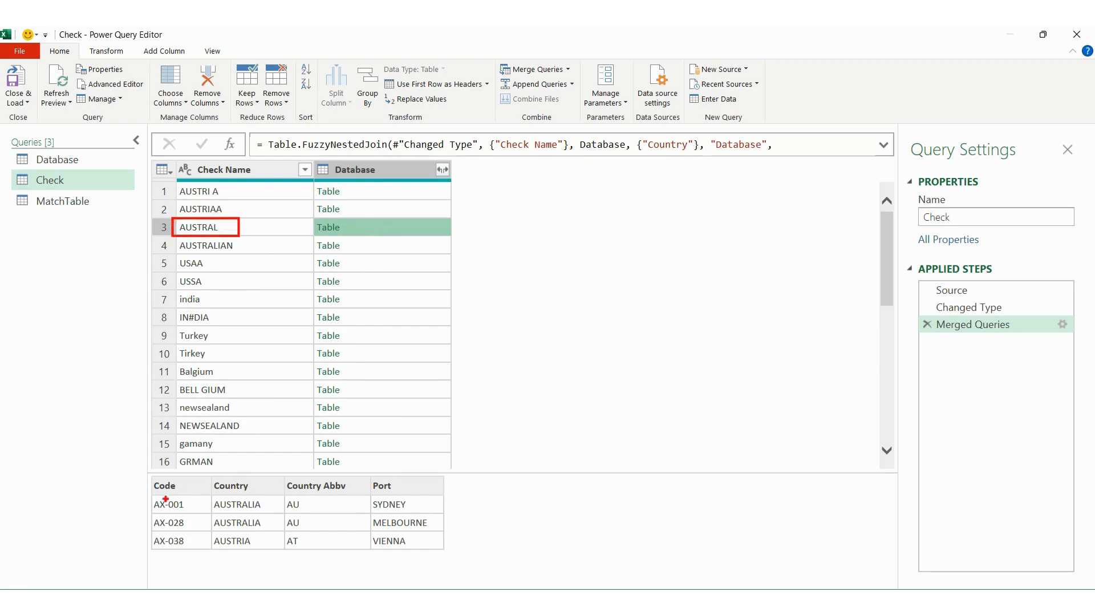
mouse_move(148, 475)
mouse_down()
mouse_move(284, 539)
mouse_move(454, 549)
mouse_up()
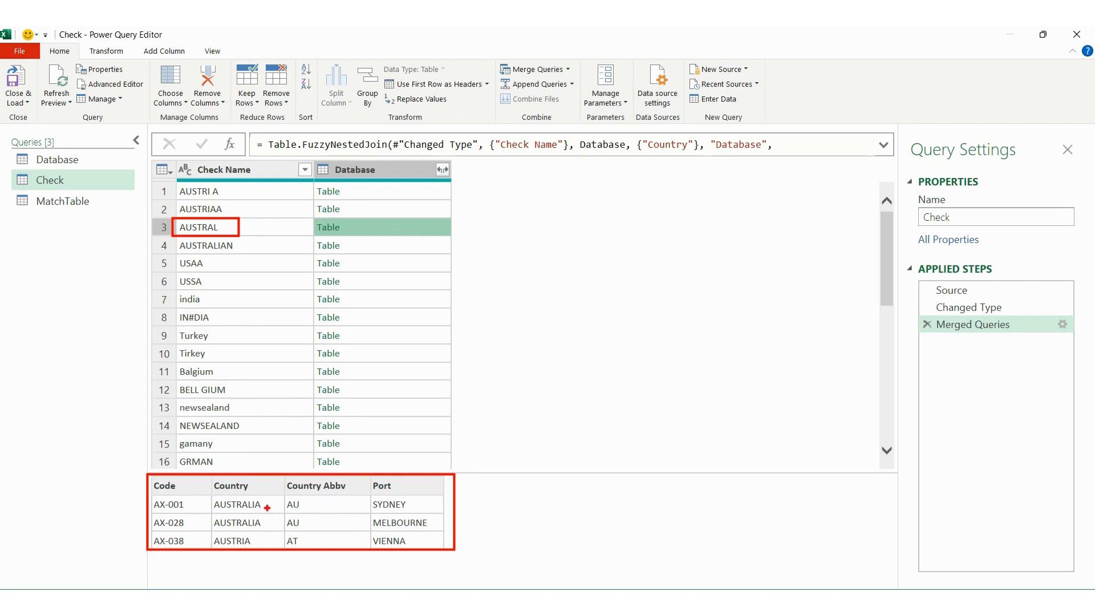
mouse_move(265, 508)
mouse_down()
mouse_move(271, 501)
mouse_move(267, 536)
mouse_up()
key(Escape)
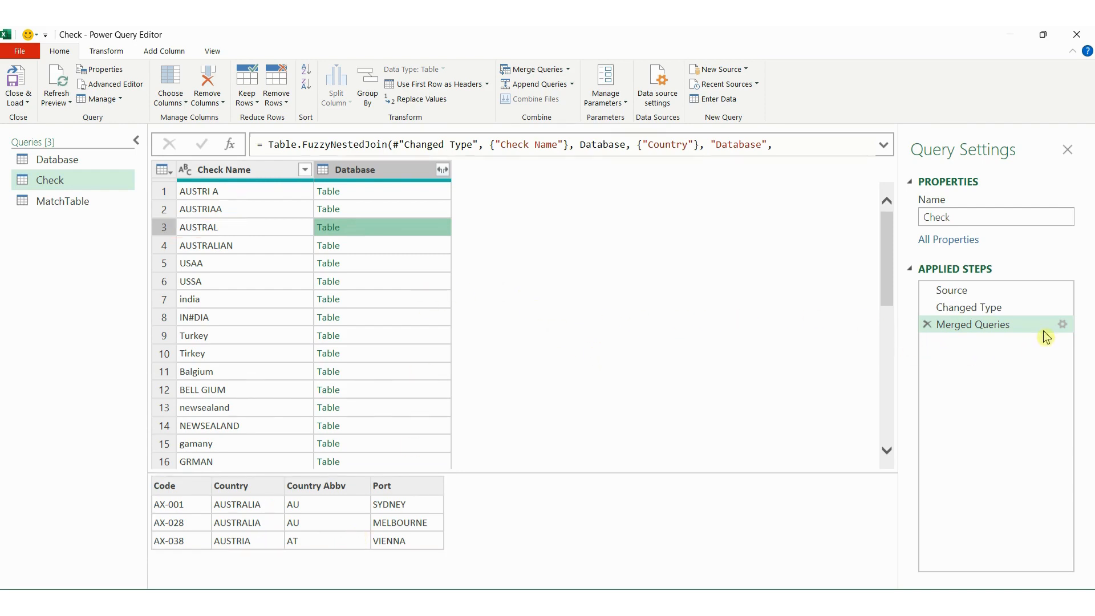
Edit the Merged Queries step to set the fuzzy matching option for maximum number of matches to 1.
click(1063, 324)
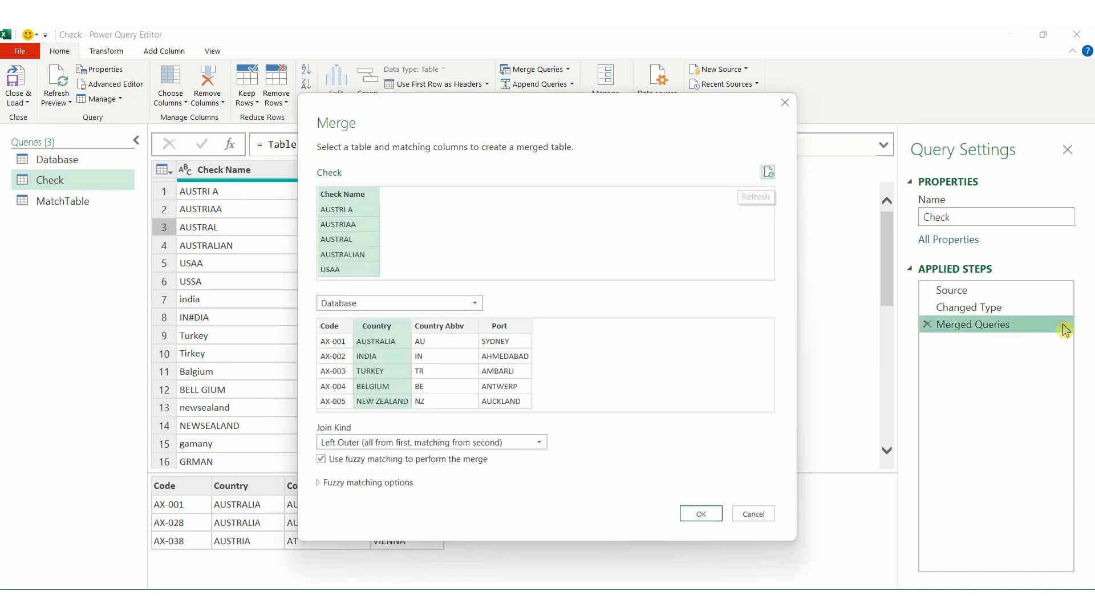
click(320, 483)
scroll(399, 502, down, 3)
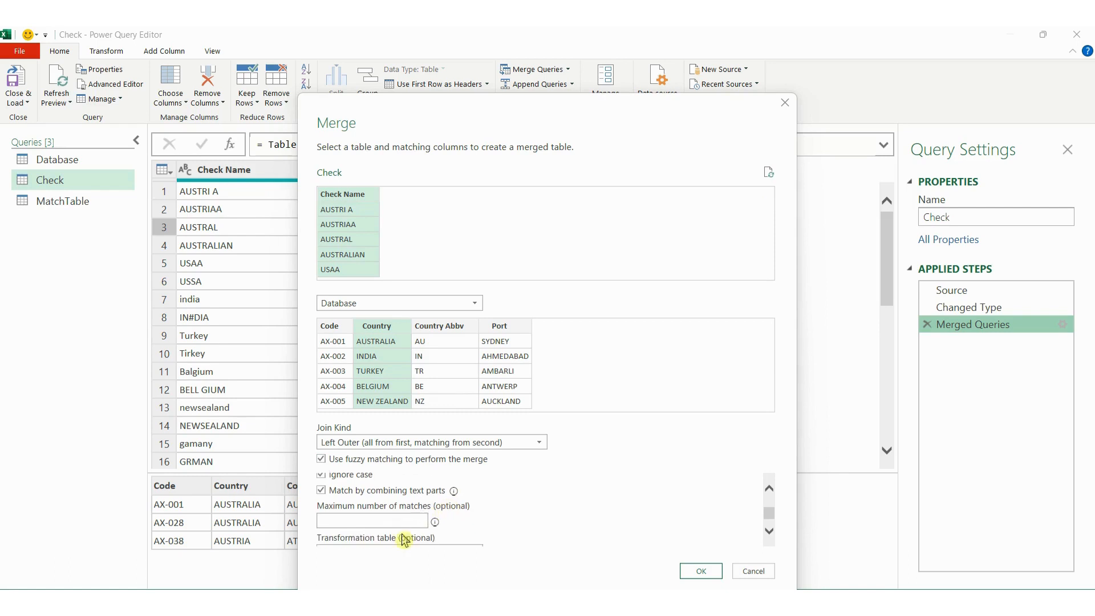
click(392, 505)
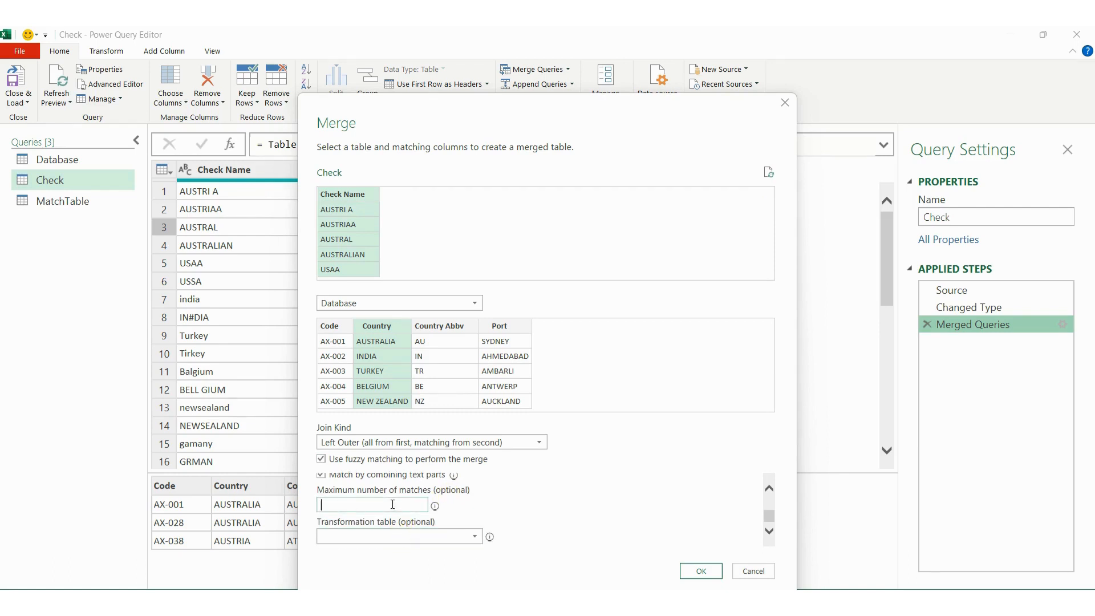
text(1)
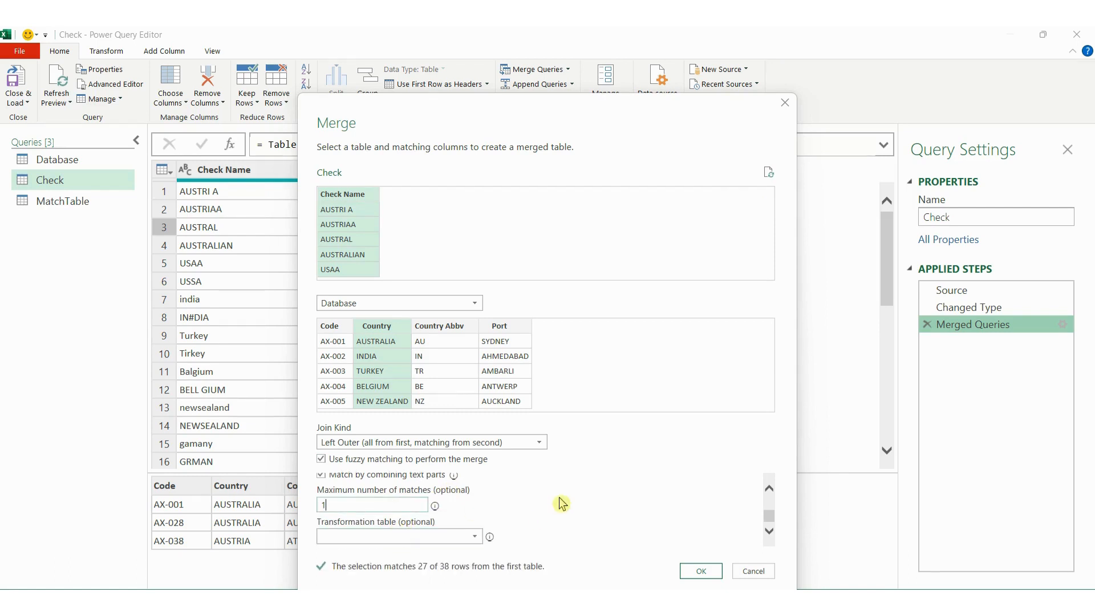
click(701, 573)
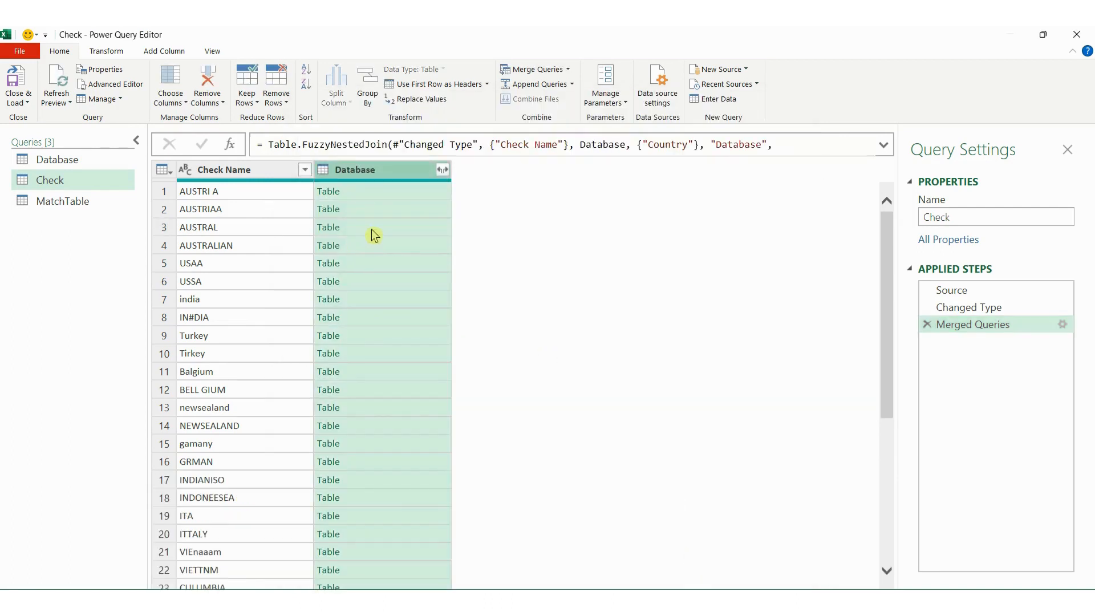
Check which Database record the merge limited to one match assigns to the AUSTRAL row.
click(372, 230)
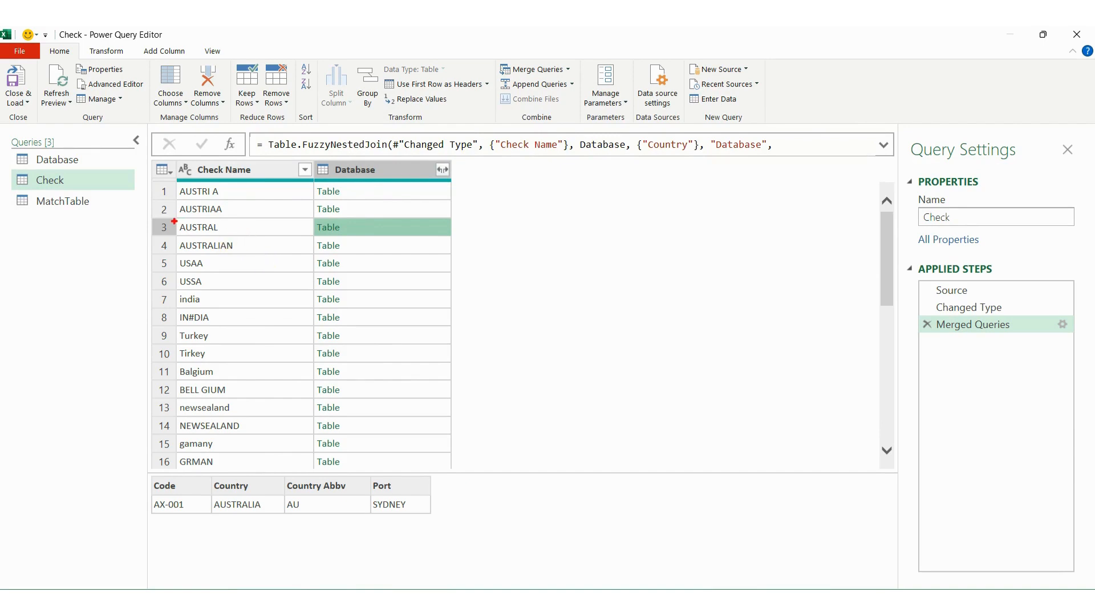
mouse_move(173, 217)
mouse_down()
mouse_move(275, 236)
mouse_move(379, 234)
mouse_up()
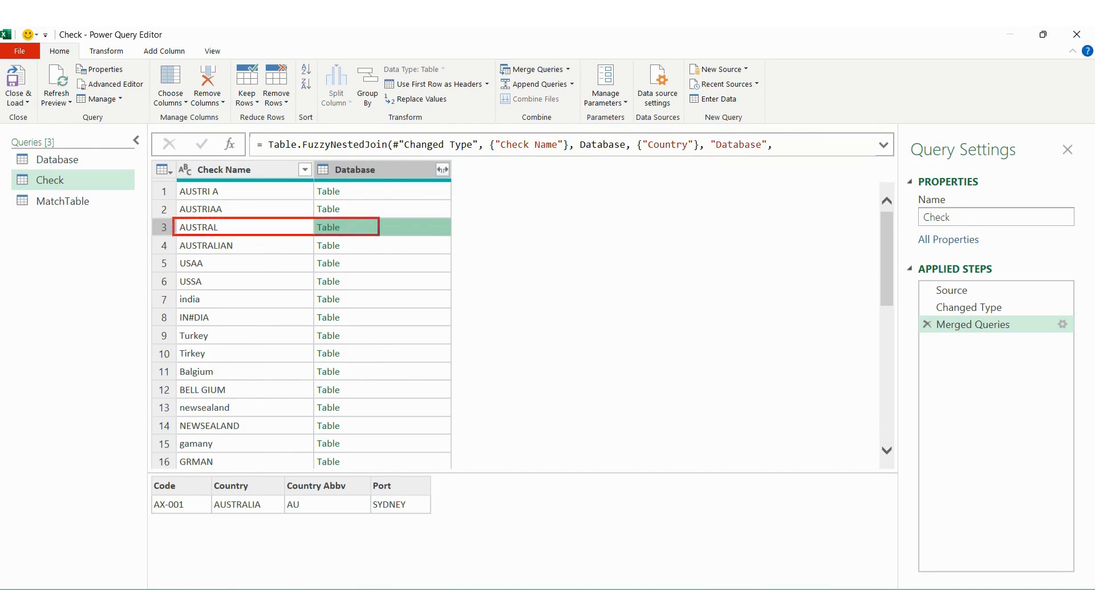
mouse_move(151, 480)
mouse_down()
mouse_move(320, 519)
mouse_move(429, 517)
mouse_up()
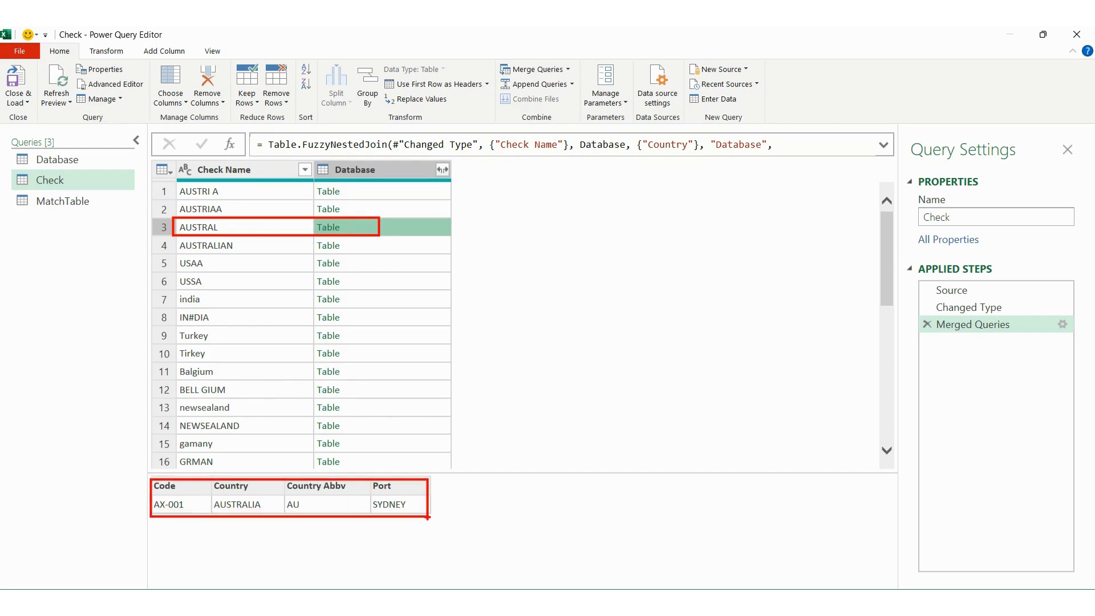
key(Escape)
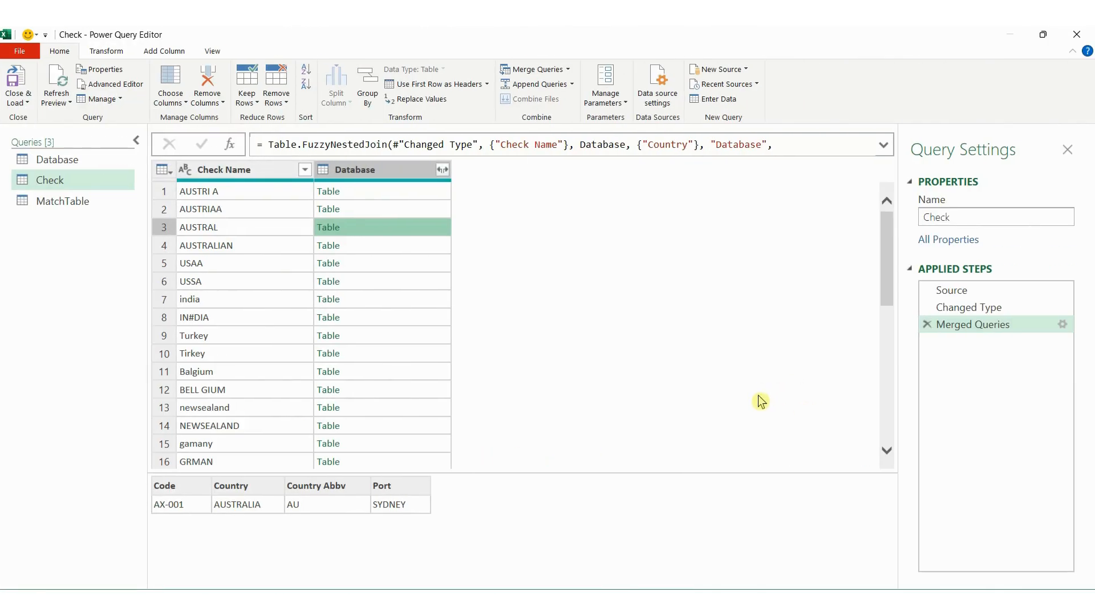
Edit the Merged Queries step to set the fuzzy matching similarity threshold to 0.7.
click(1062, 326)
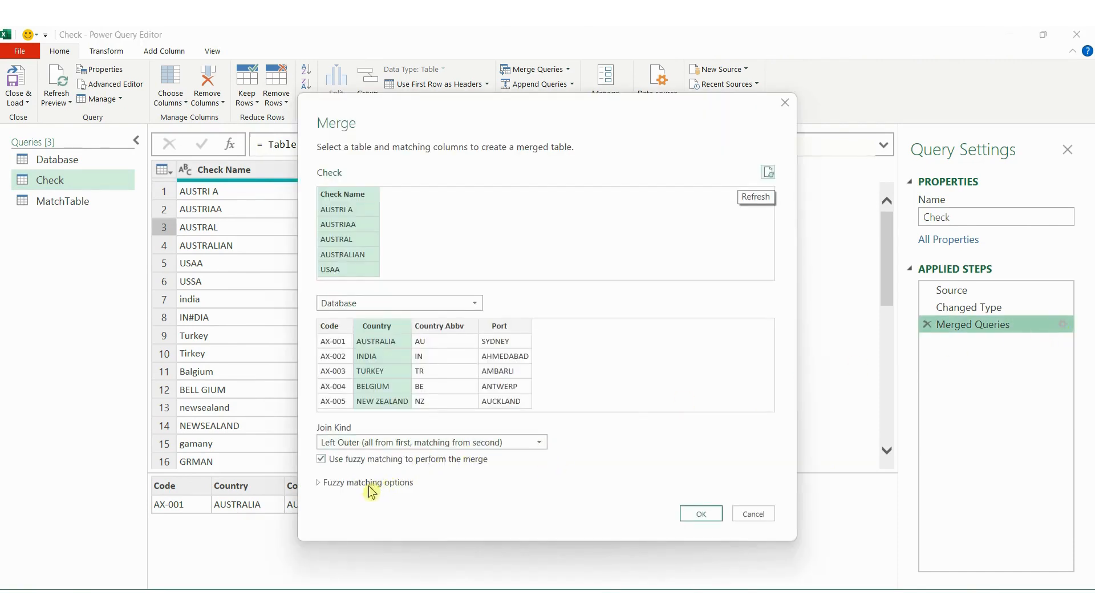
click(319, 484)
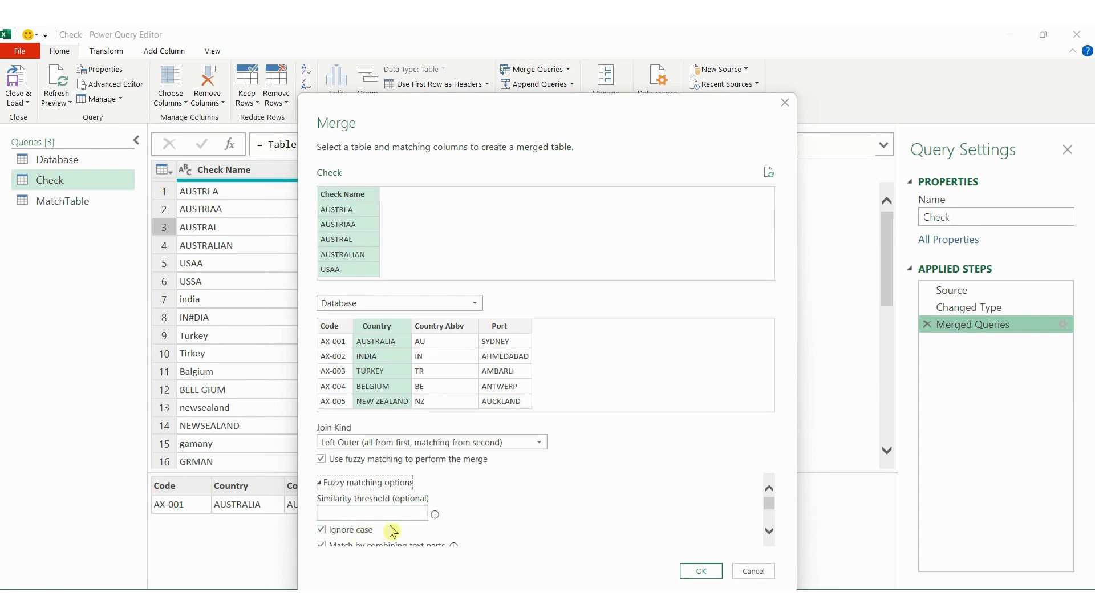
scroll(390, 531, down, 1)
scroll(374, 503, up, 1)
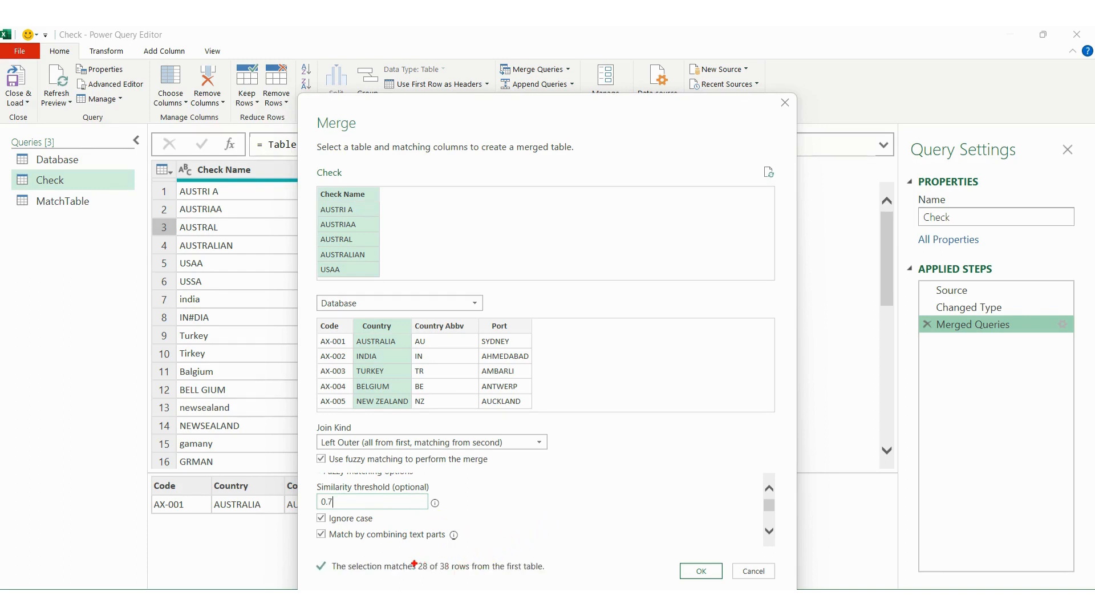
drag(412, 554, 455, 578)
key(Escape)
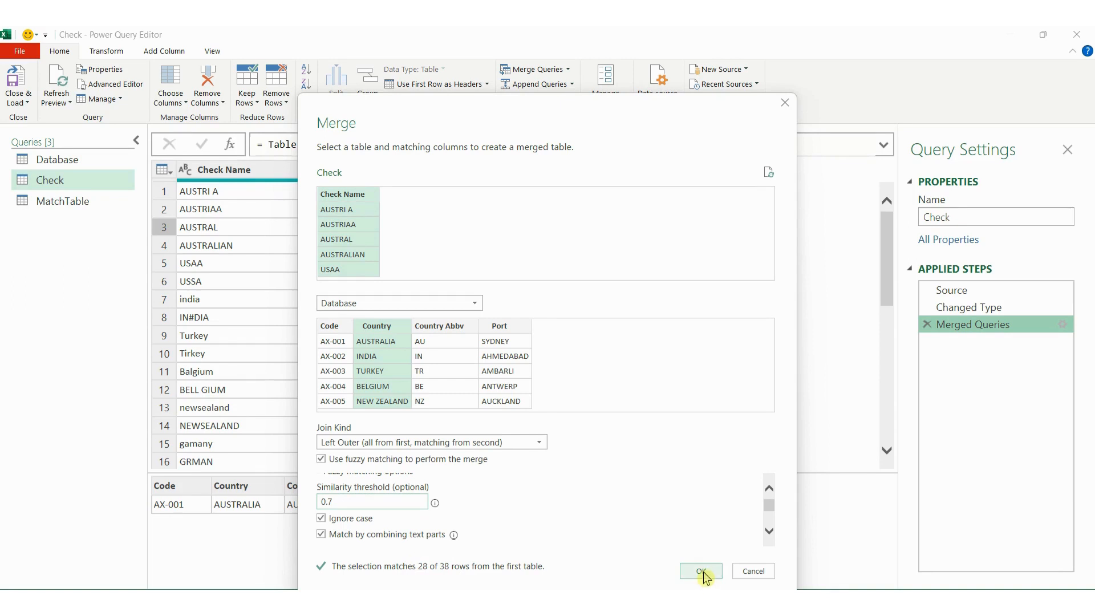
click(701, 571)
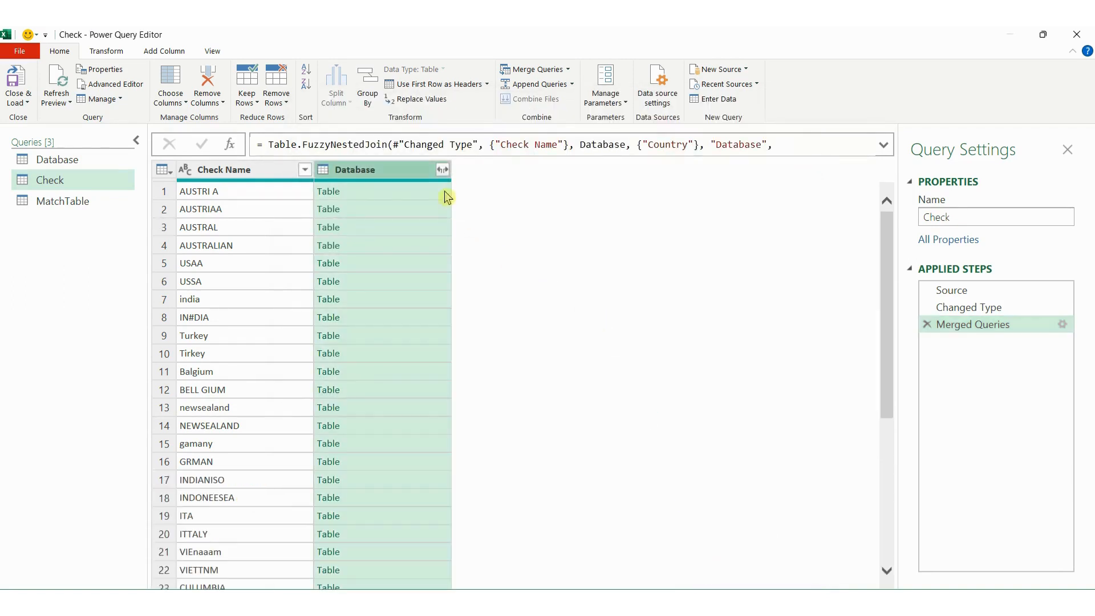
Expand only the Country field from the merged Database column and rename the resulting column 0.7.
click(443, 170)
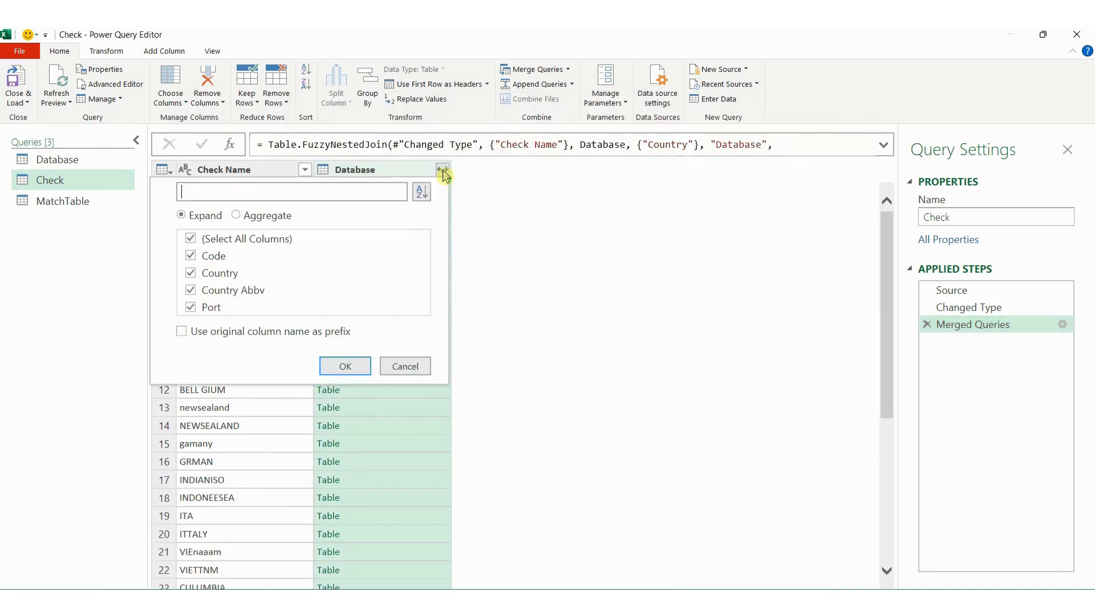
click(238, 243)
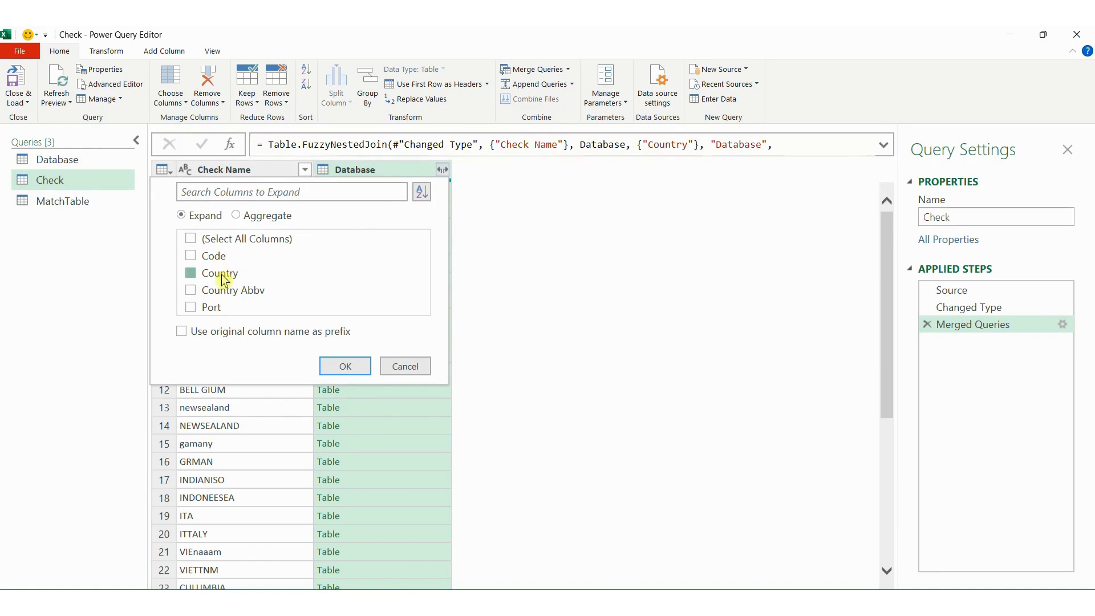
click(223, 279)
click(344, 367)
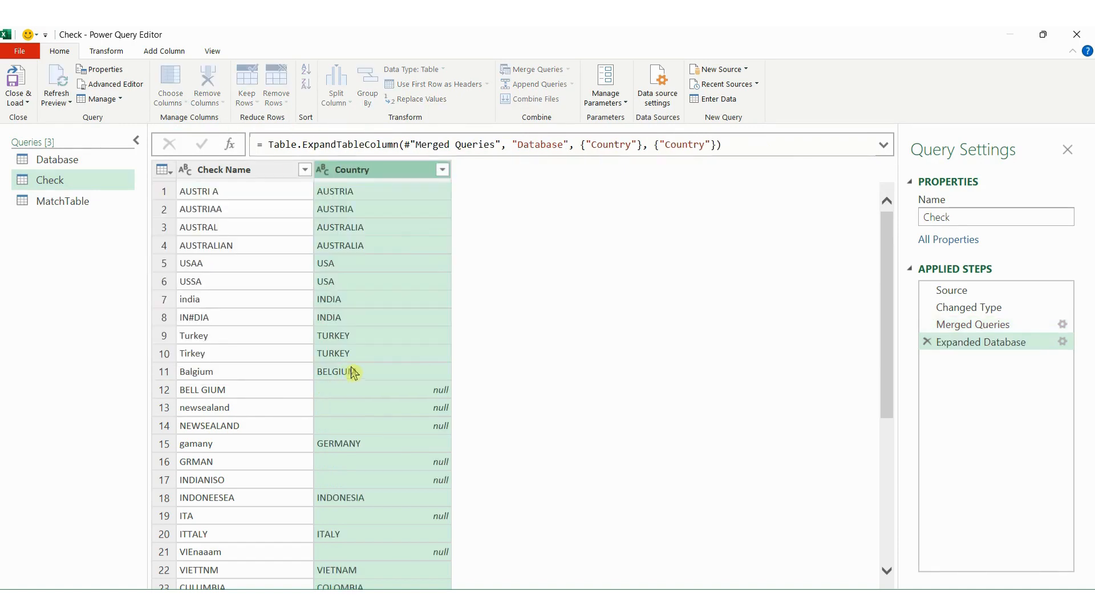
double_click(368, 170)
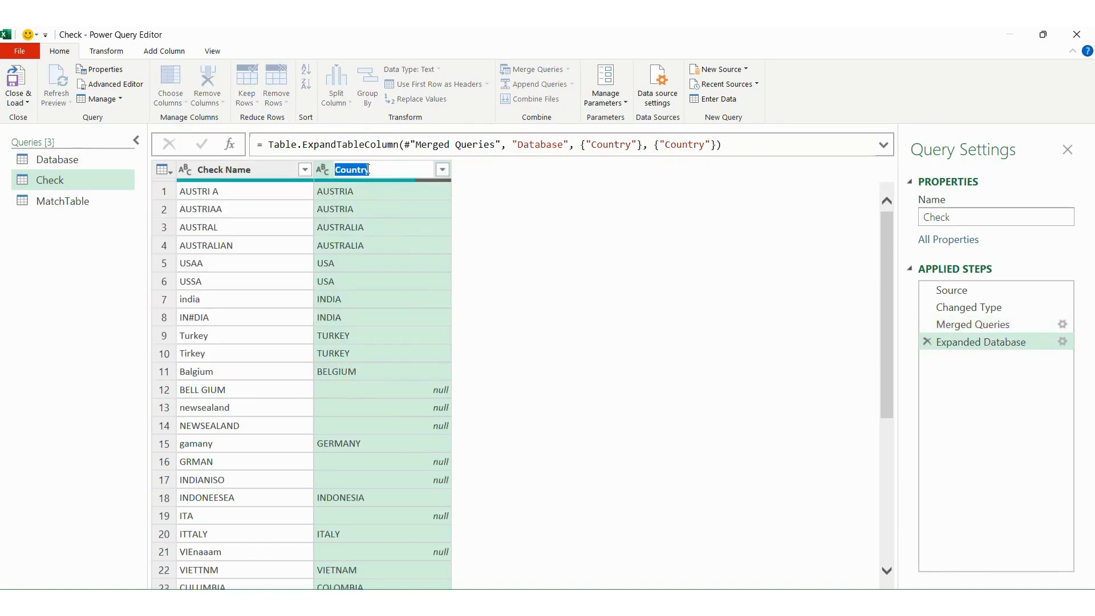
text(0.7)
key(Return)
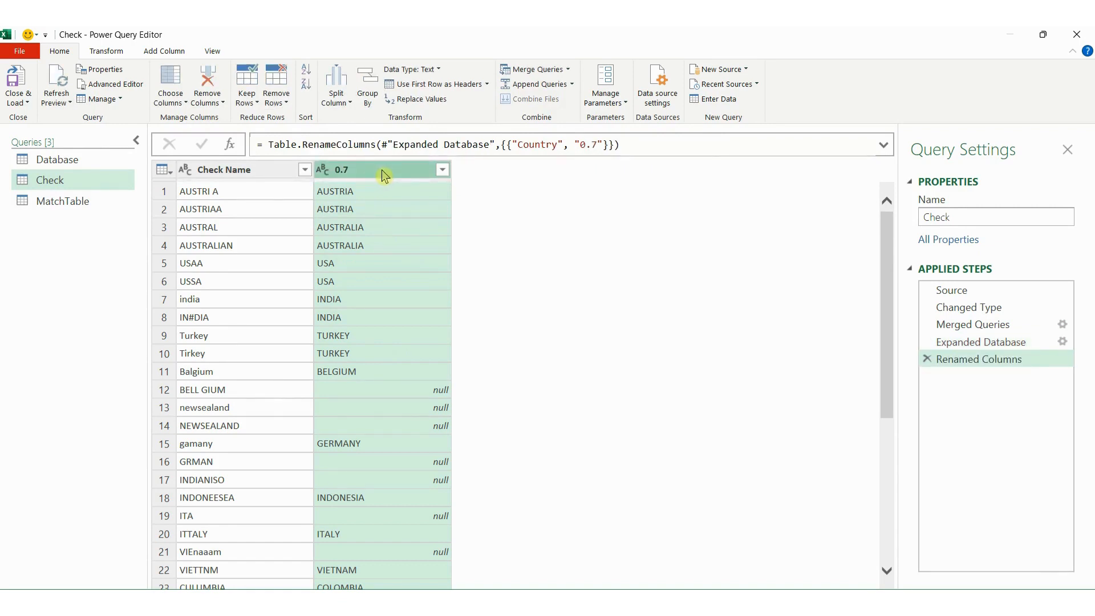
Set up another merge of Check with Database, matching the Check Name column to Country.
click(533, 70)
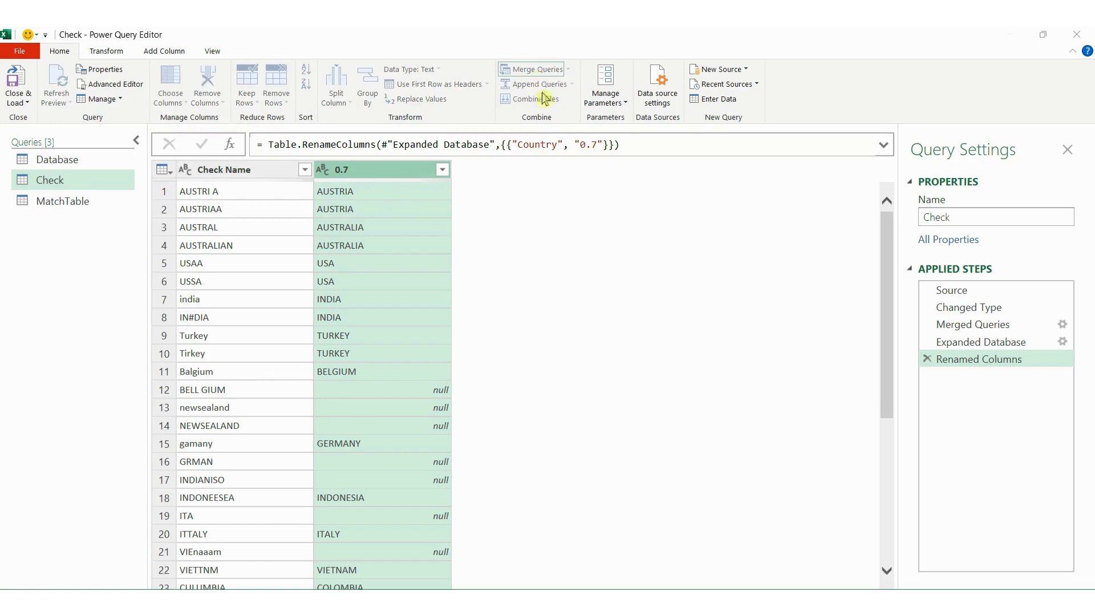
click(361, 302)
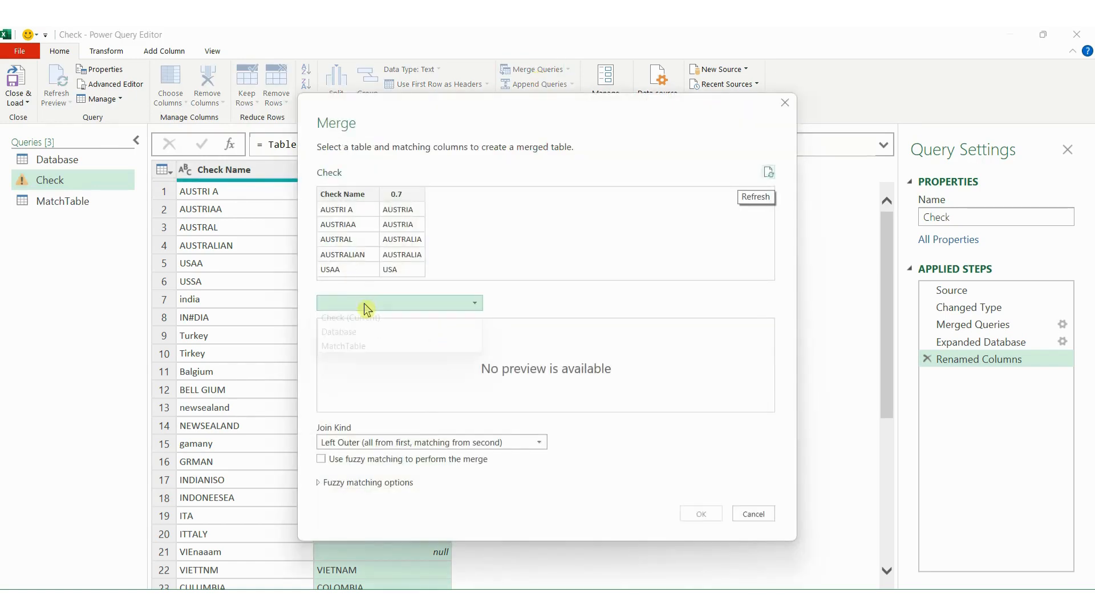
click(353, 331)
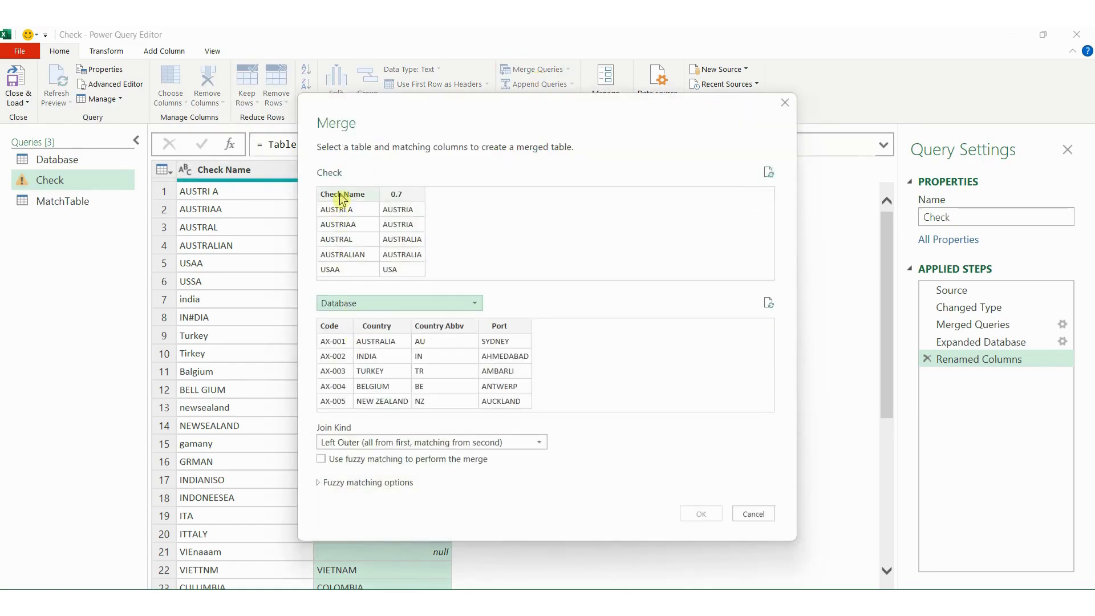
click(342, 194)
click(378, 329)
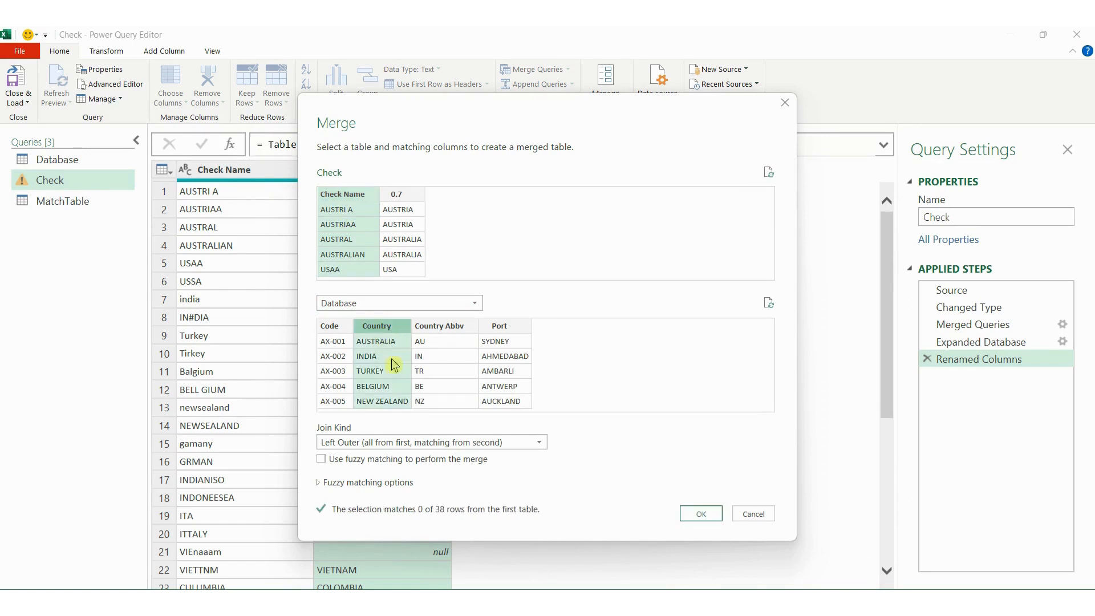
Enable fuzzy matching for this second merge with a similarity threshold of 0.8 and apply it.
click(318, 482)
scroll(379, 513, down, 2)
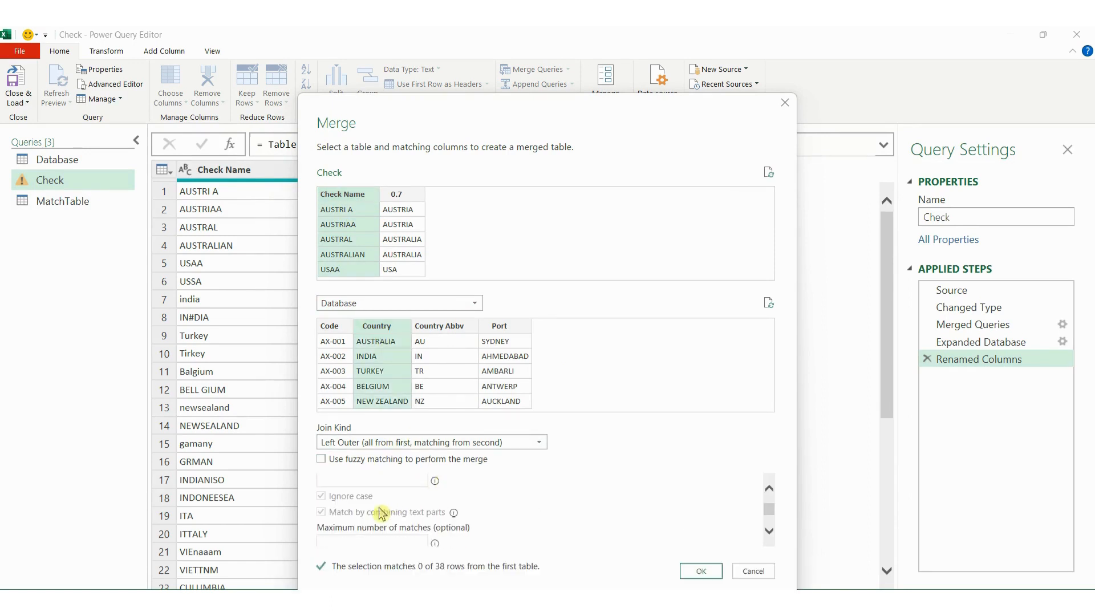
scroll(371, 508, up, 1)
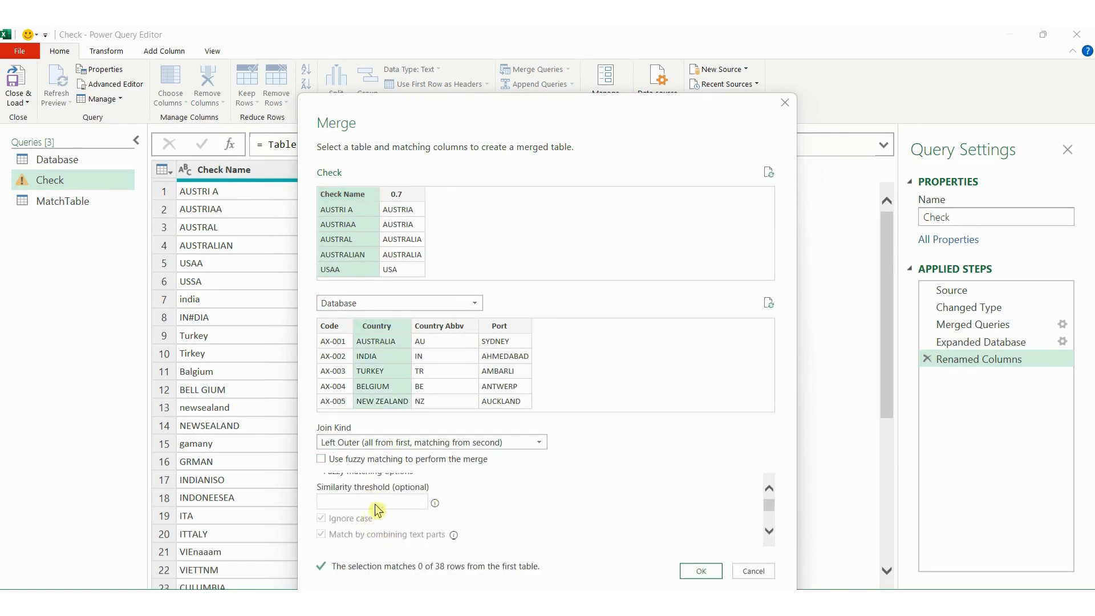
scroll(368, 506, up, 1)
click(321, 460)
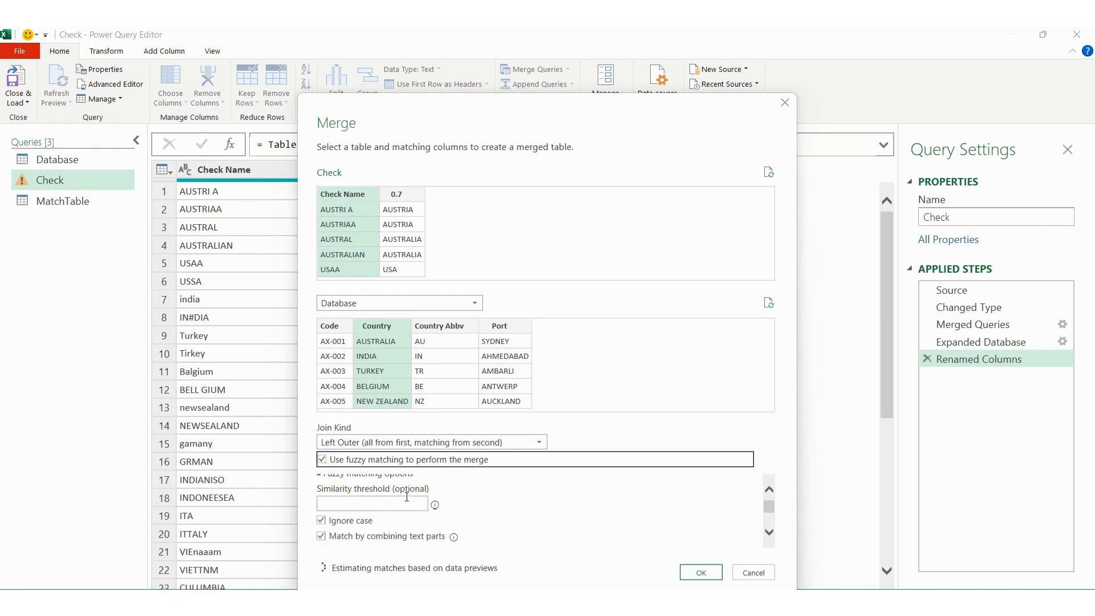
click(368, 491)
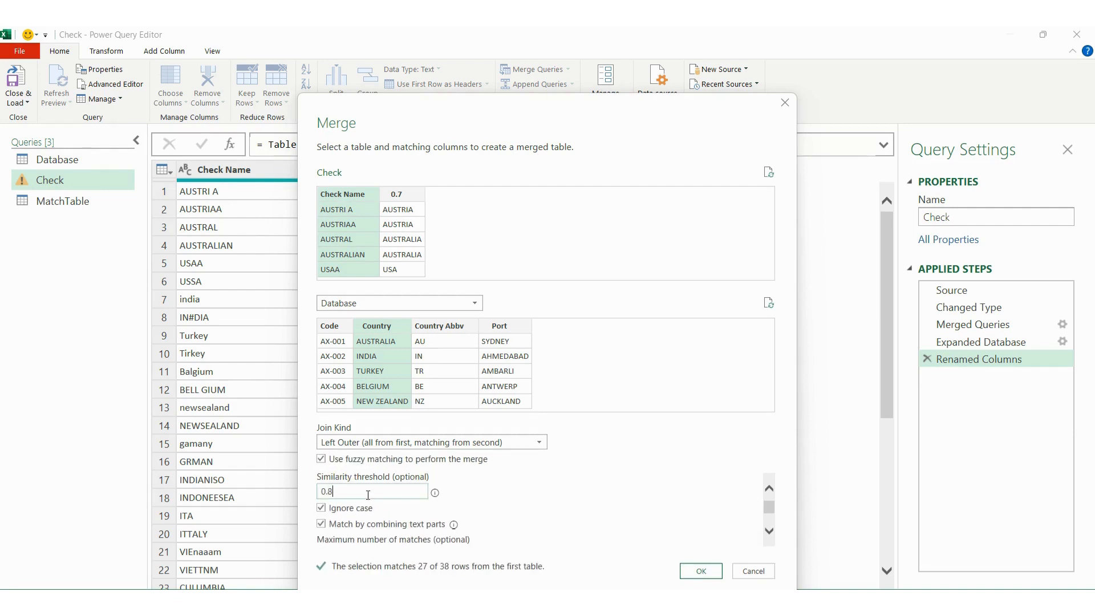
text(0.8)
click(699, 571)
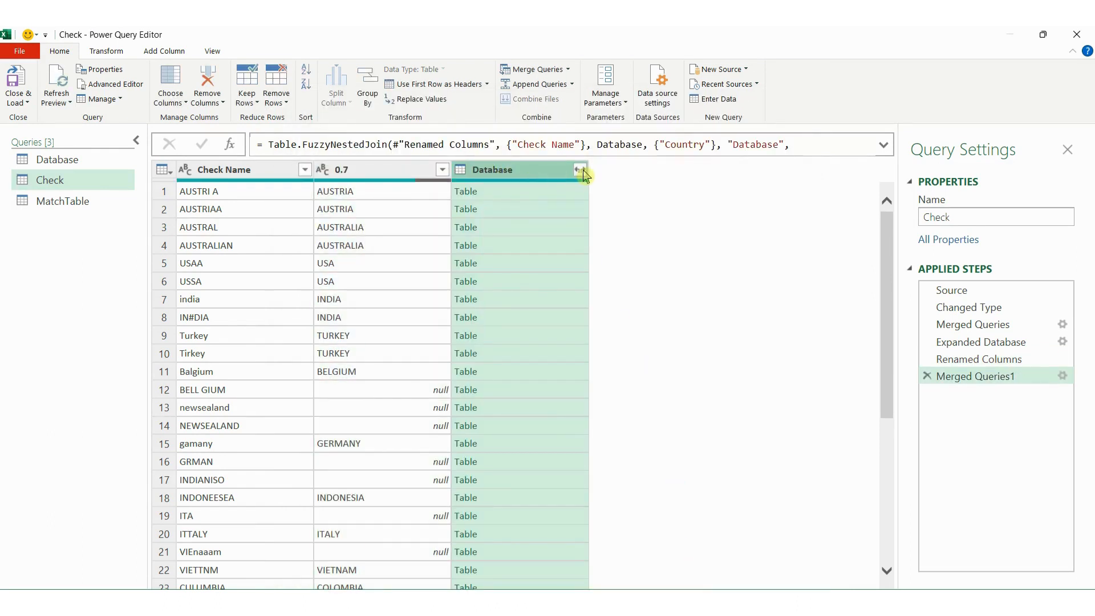
Expand only Country from the second merge's Database column and rename the resulting column 0.8.
click(581, 170)
click(371, 240)
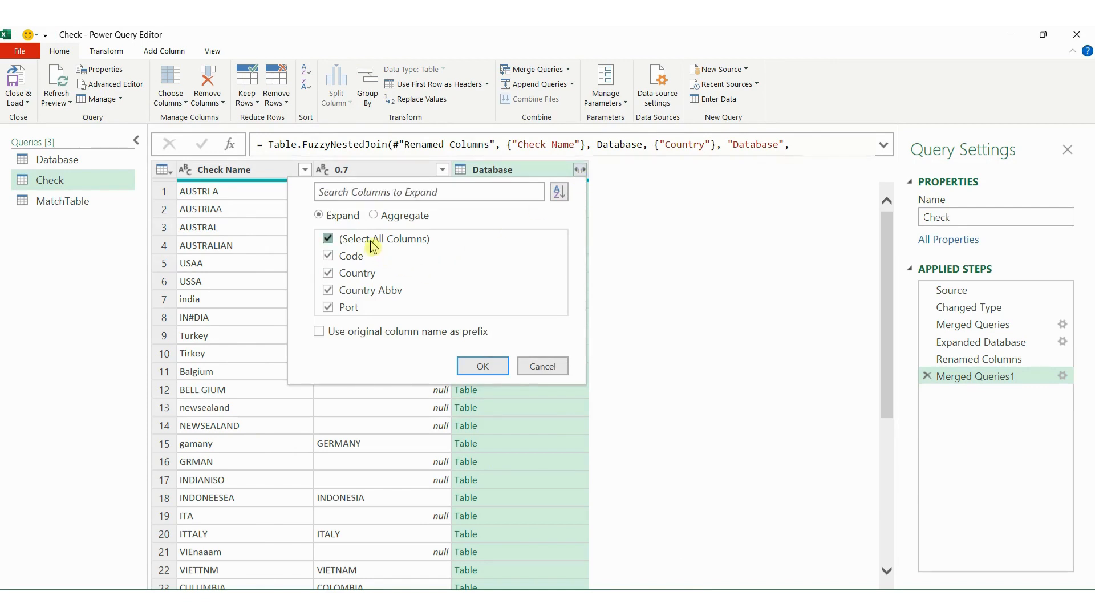
click(329, 273)
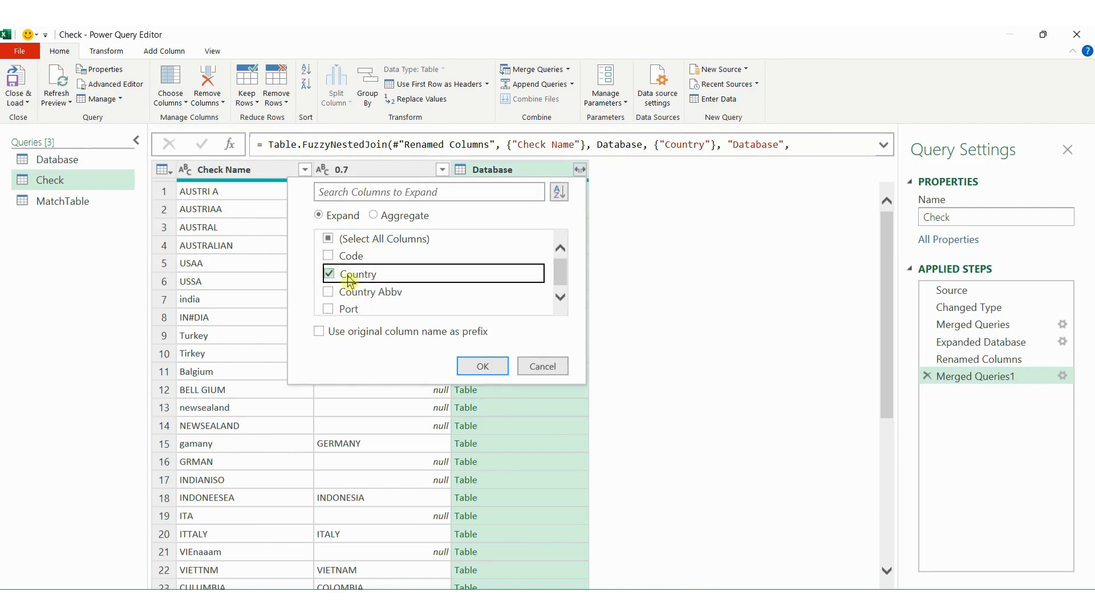
click(482, 365)
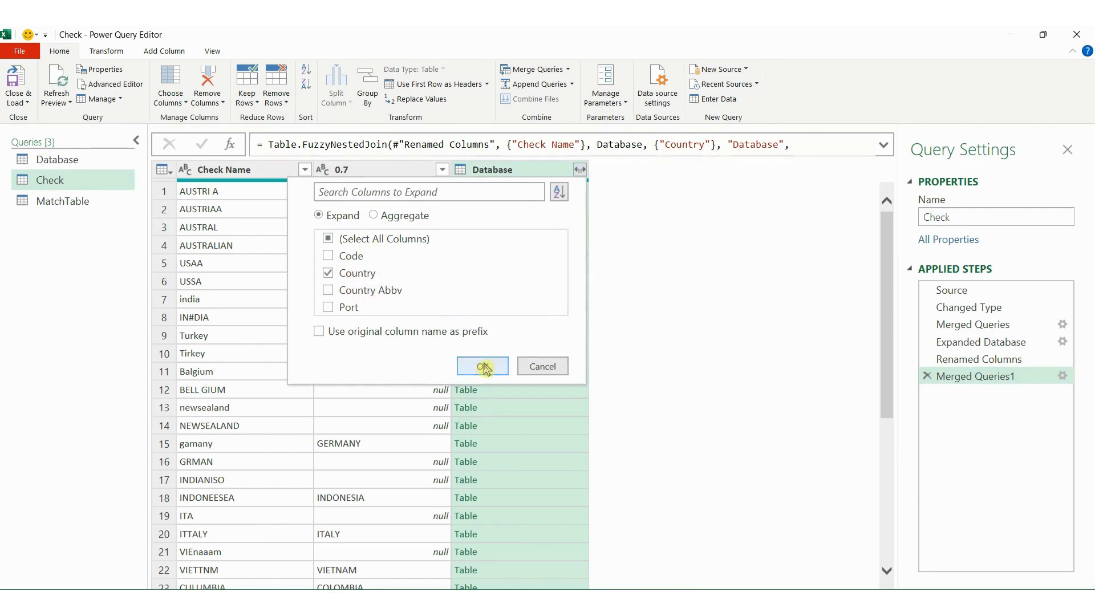
double_click(504, 171)
text(0)
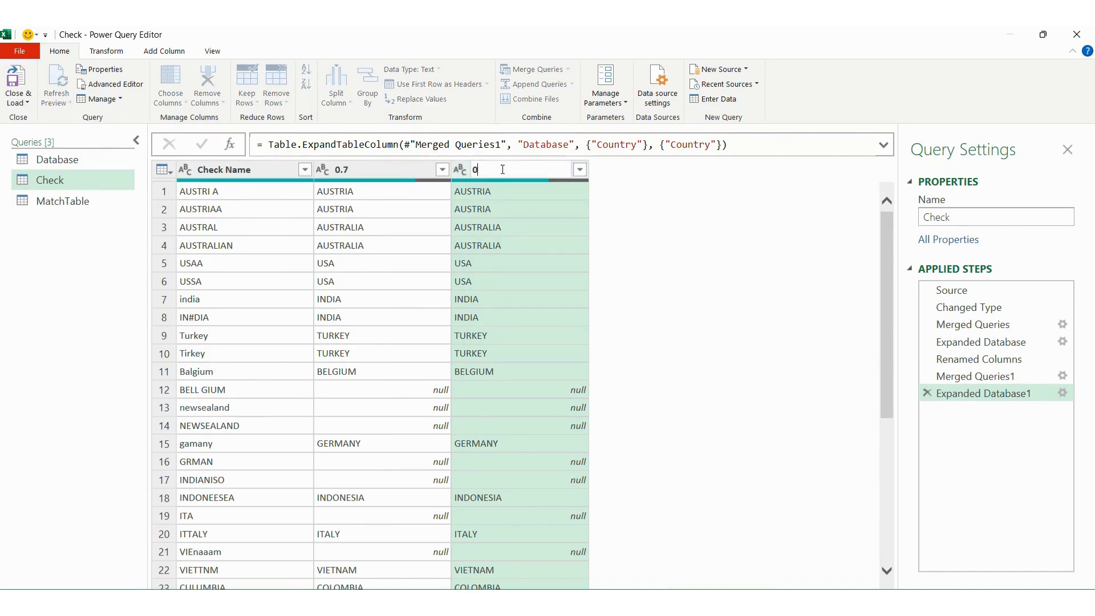
text(.8)
key(Return)
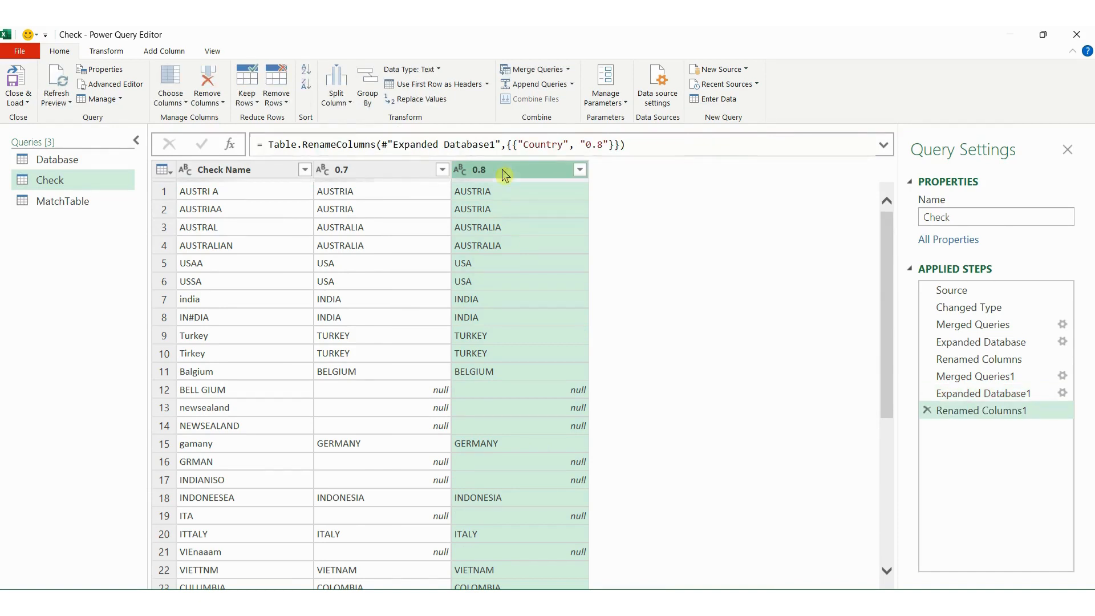
Set up a third merge of Check with Database, pairing Check Name with Country alongside the 0.7 and 0.8 columns.
click(539, 71)
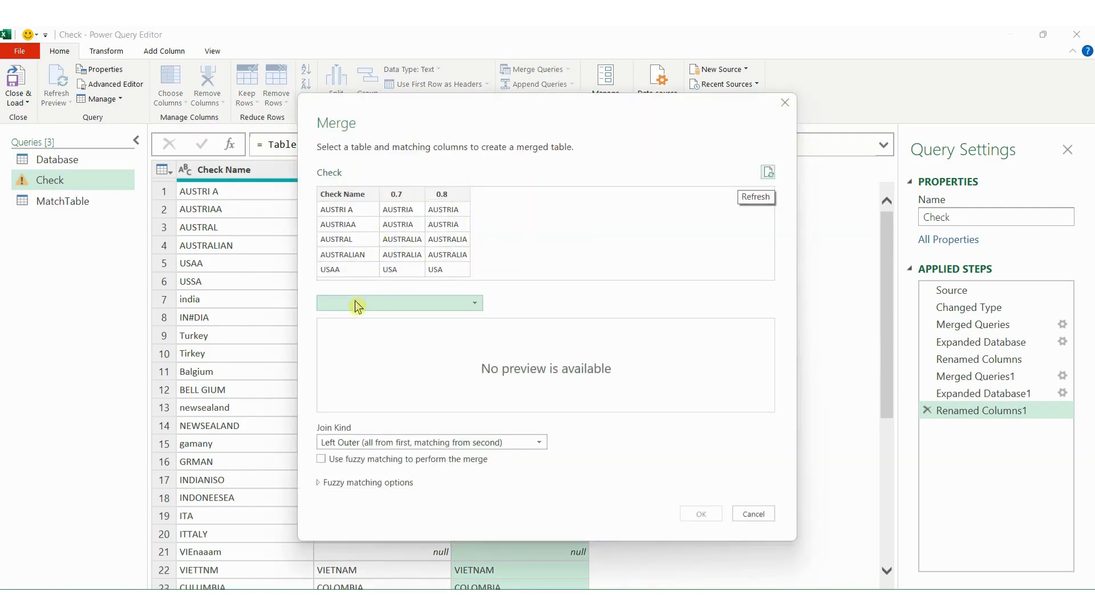
click(356, 303)
click(351, 332)
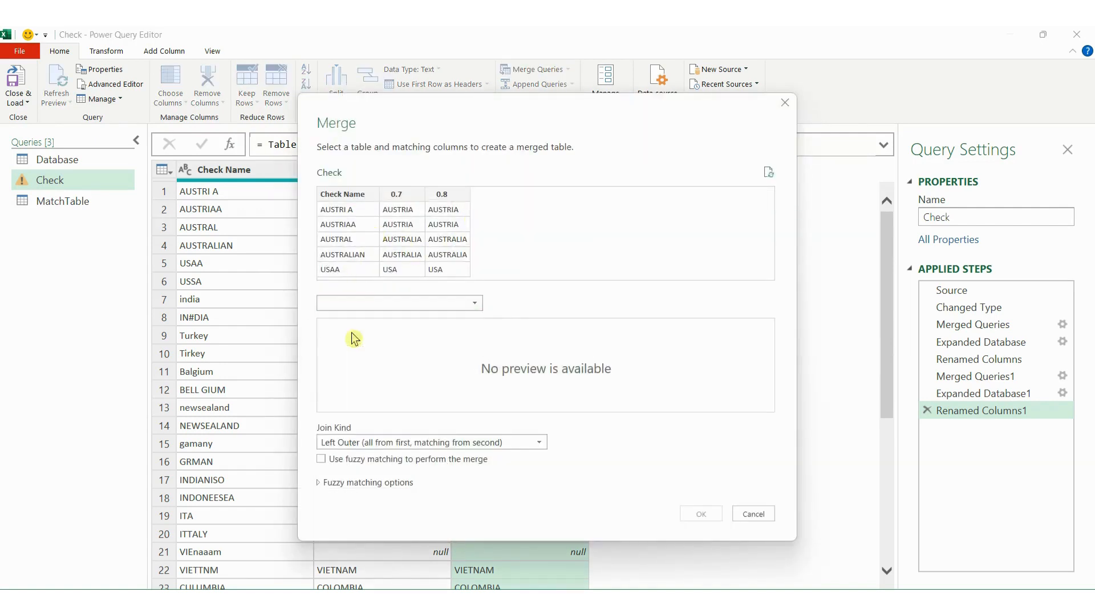
click(348, 196)
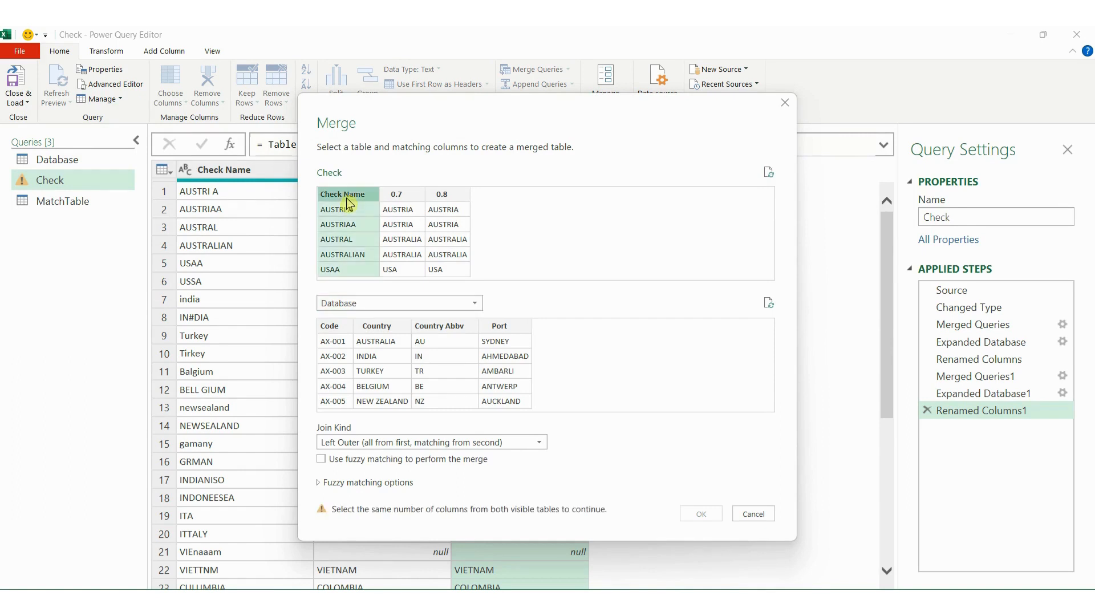
click(378, 327)
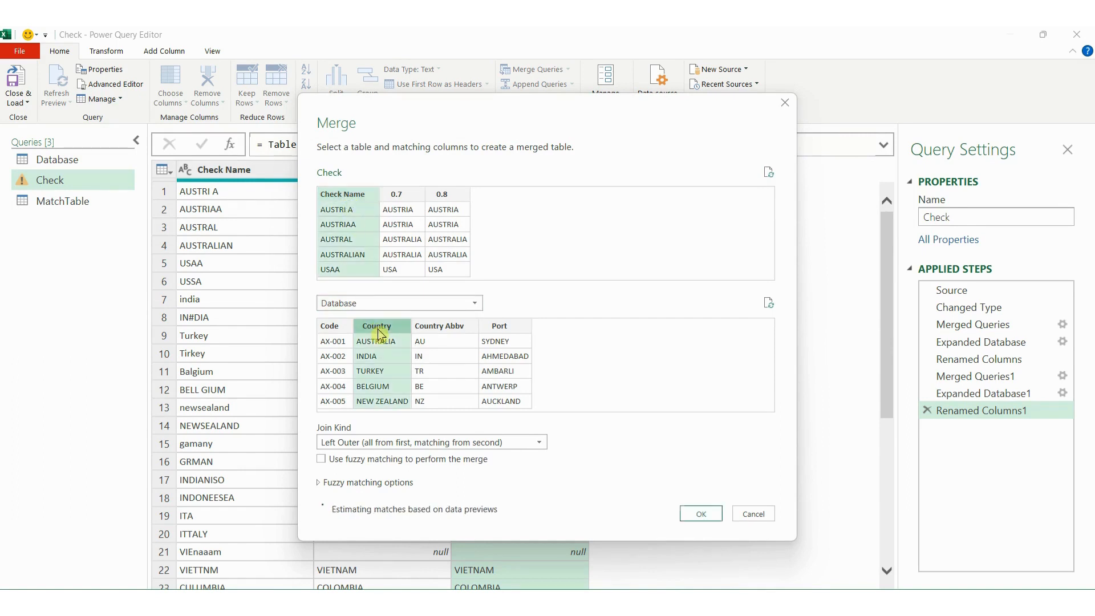
Turn on fuzzy matching for the third merge with a similarity threshold of 0.9 and apply it.
click(322, 459)
click(332, 486)
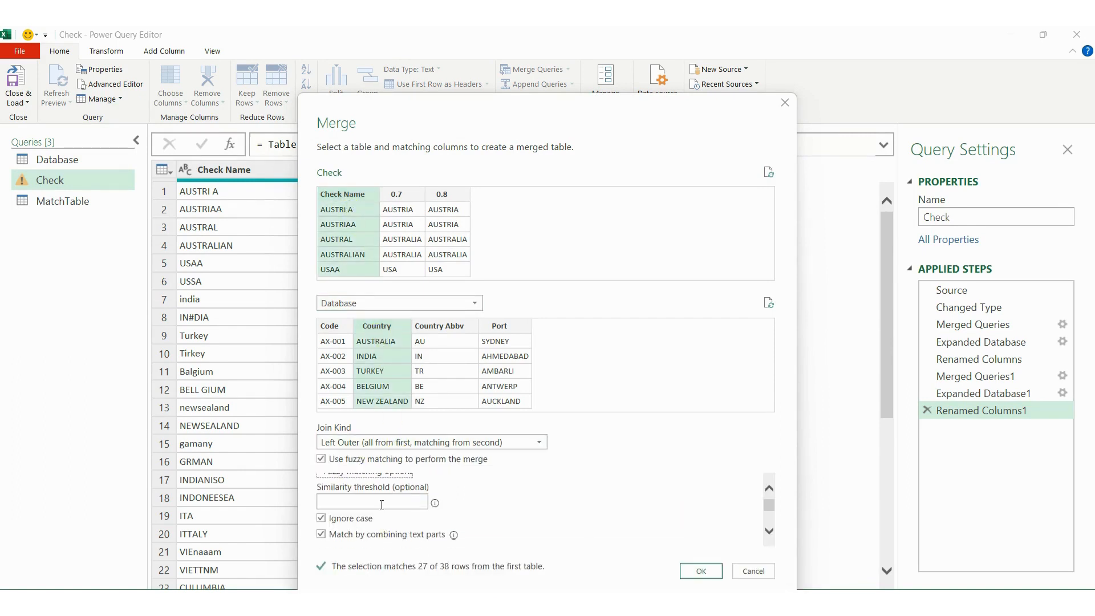
click(377, 514)
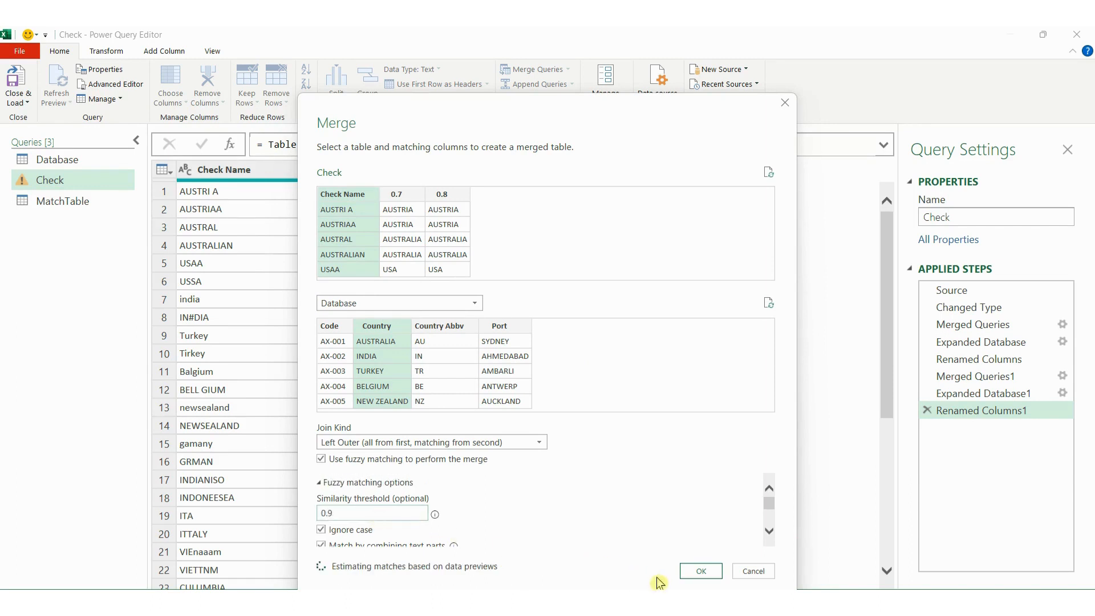
click(701, 572)
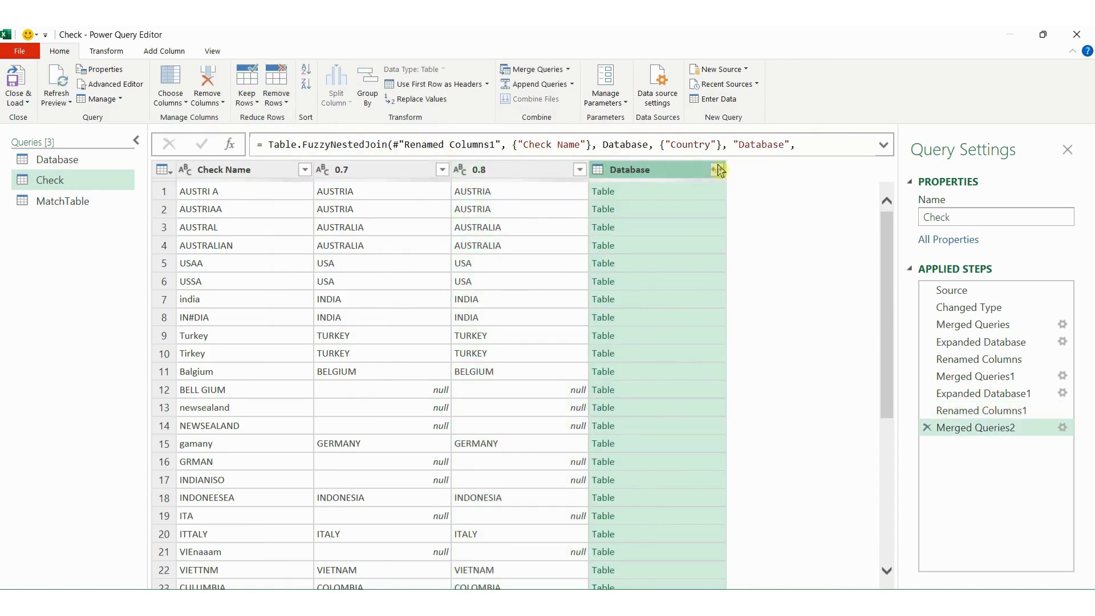
Expand only Country from the third merge's Database column and compare its matches with the 0.7 and 0.8 columns down the rows.
click(716, 170)
click(490, 239)
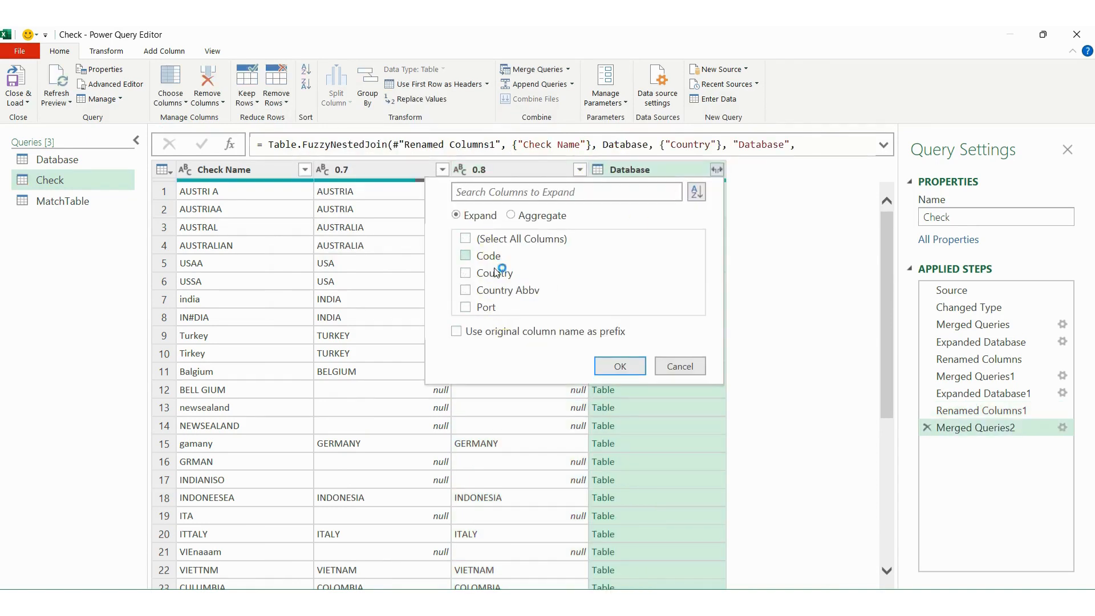
click(495, 275)
click(622, 367)
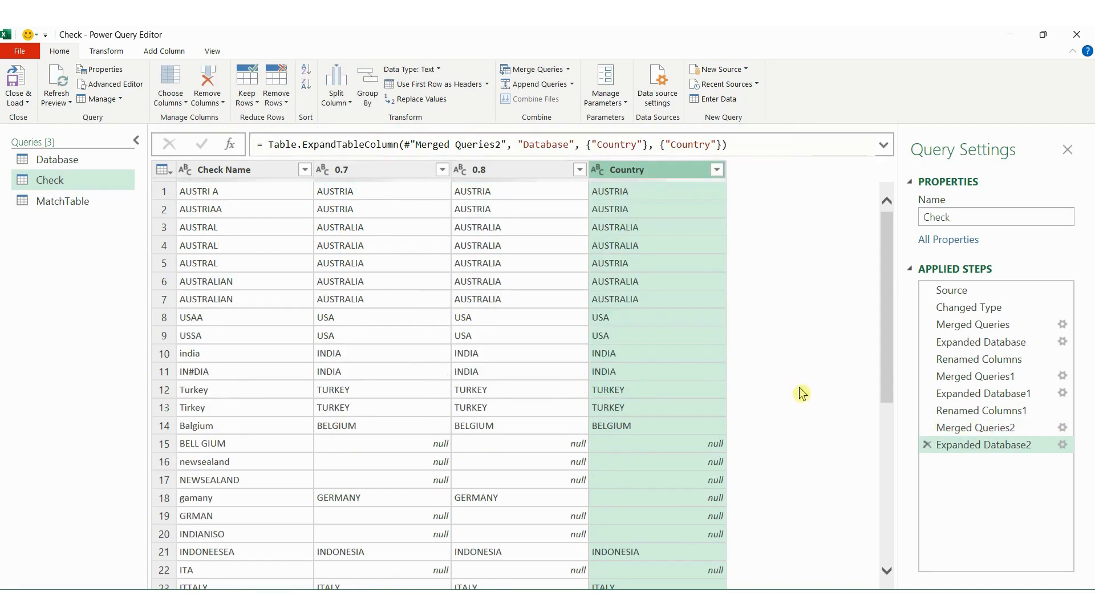
scroll(802, 394, down, 2)
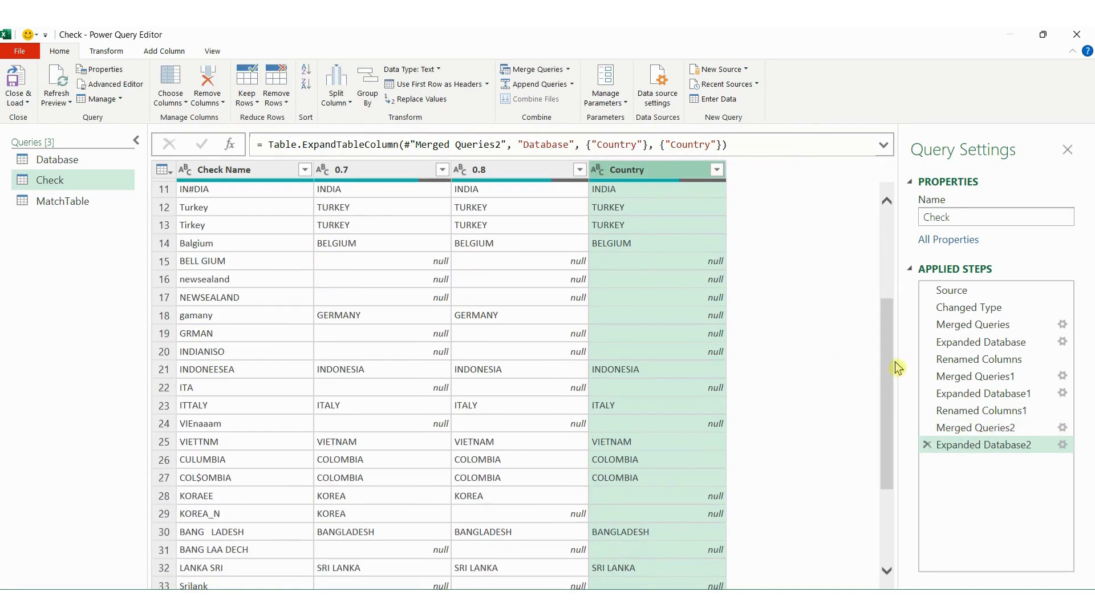
drag(888, 363, 889, 408)
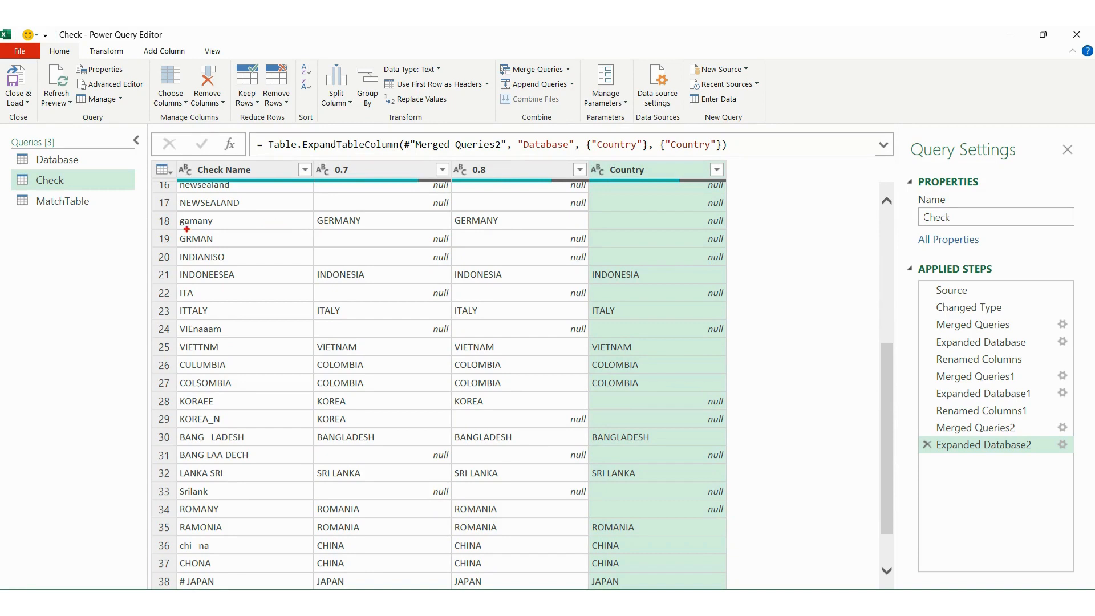
Compare the matches for the gamany and KOREA_N rows across the 0.7, 0.8 and Country columns.
mouse_move(171, 210)
mouse_down()
mouse_move(292, 238)
mouse_move(720, 247)
mouse_move(746, 236)
mouse_up()
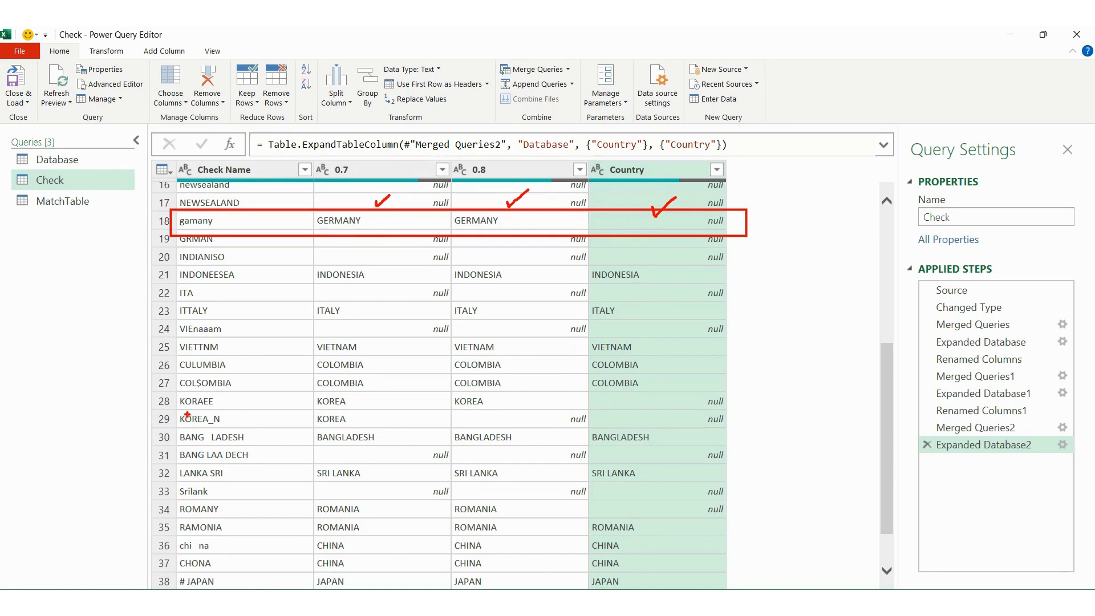
mouse_move(156, 407)
mouse_down()
mouse_move(193, 430)
mouse_move(755, 429)
mouse_up()
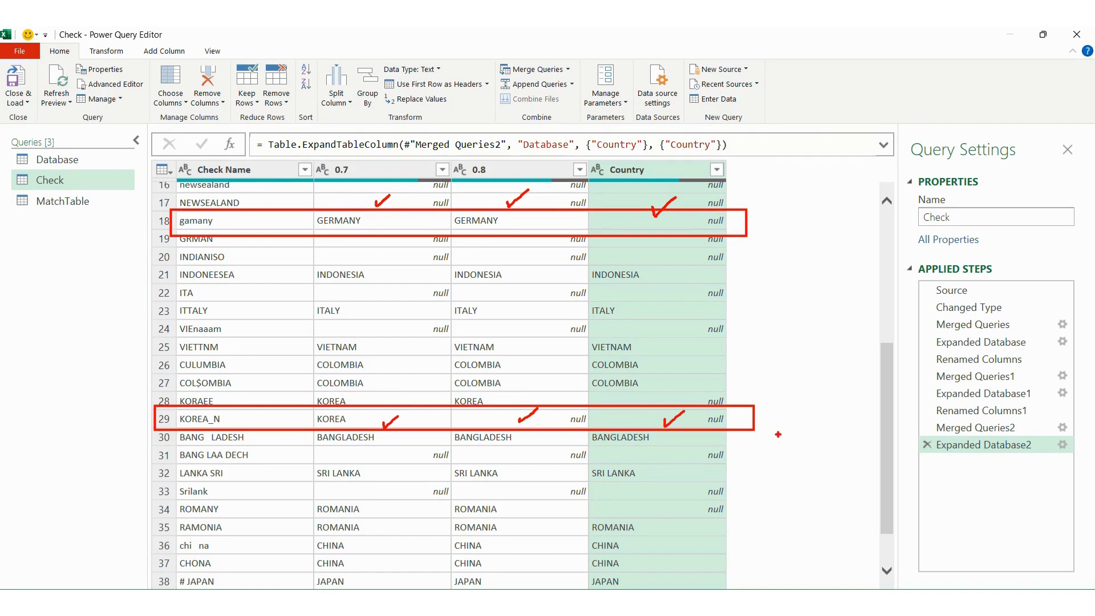
key(Escape)
scroll(808, 372, down, 1)
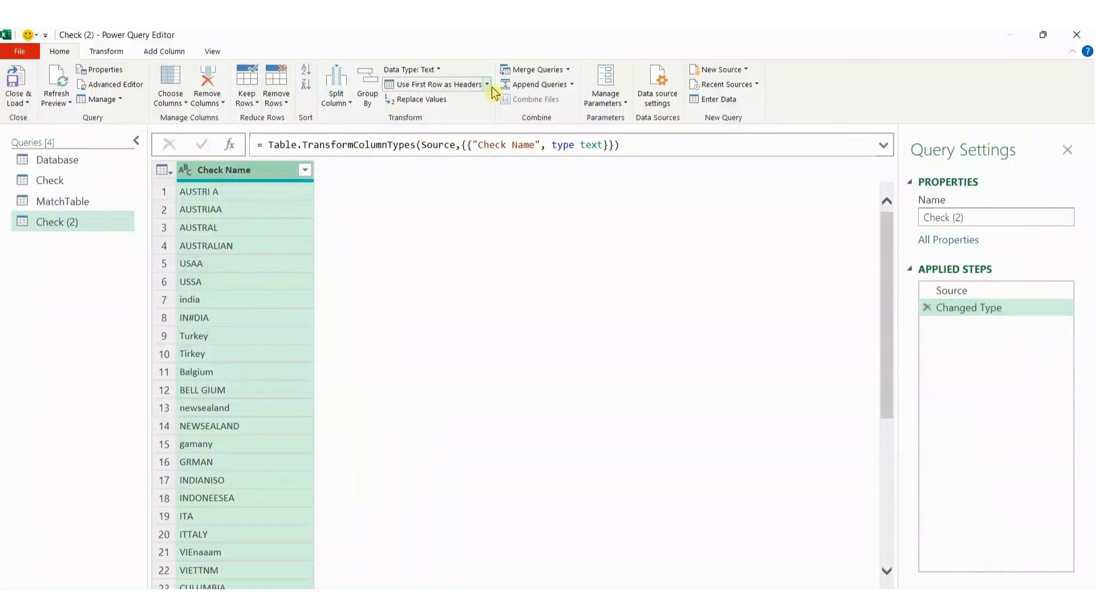
Set up a merge of Check (2) with Database, pairing Check Name with Country.
click(532, 72)
click(399, 305)
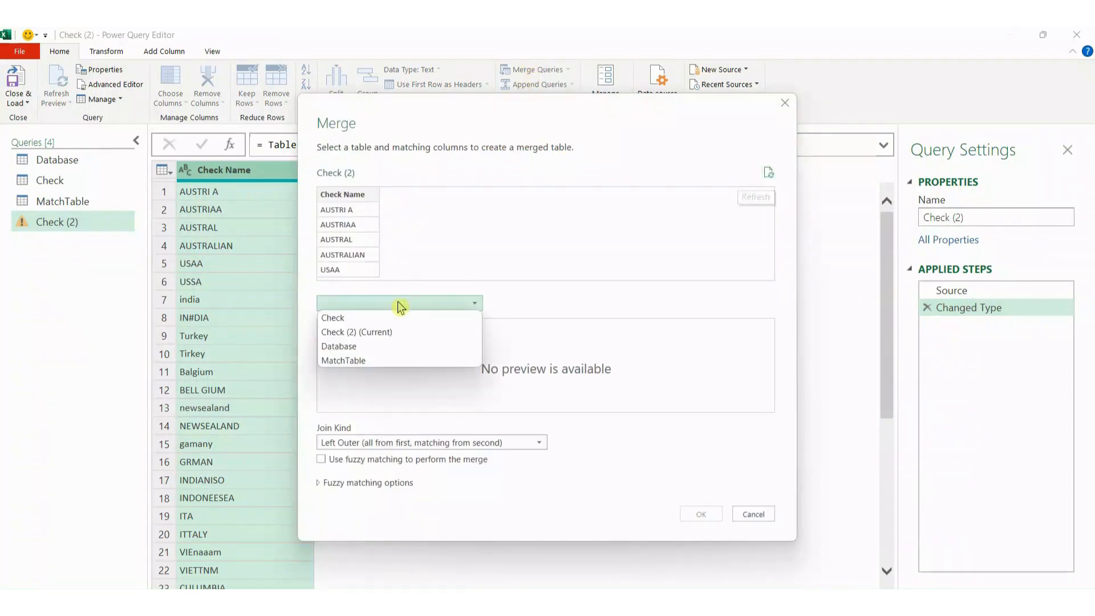
click(372, 346)
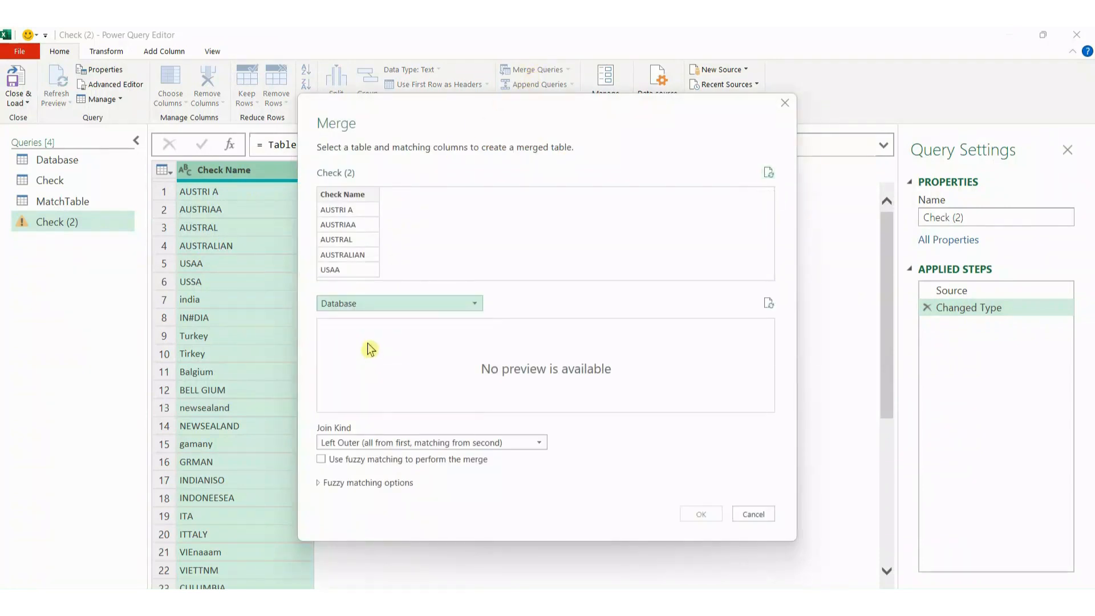
click(347, 196)
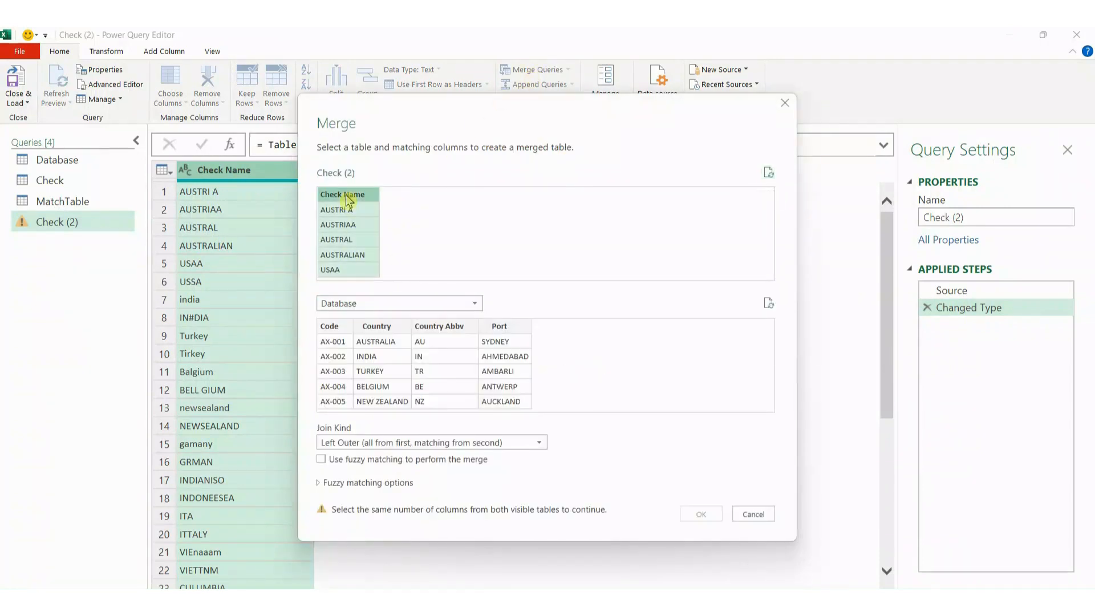
click(387, 329)
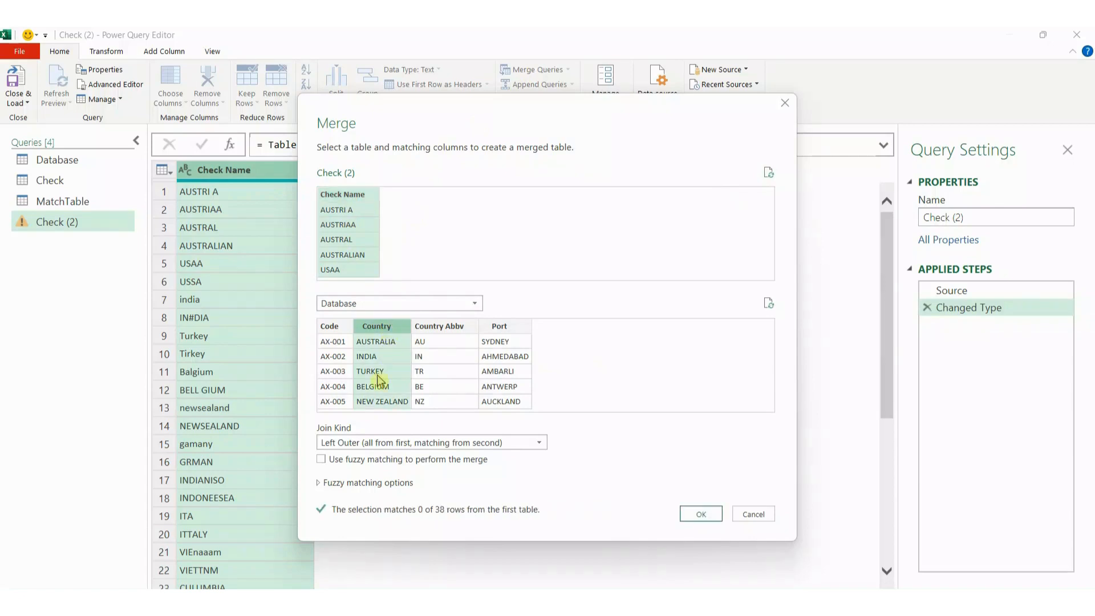
Turn on fuzzy matching for the Check (2) merge and set the maximum number of matches to 1.
click(322, 461)
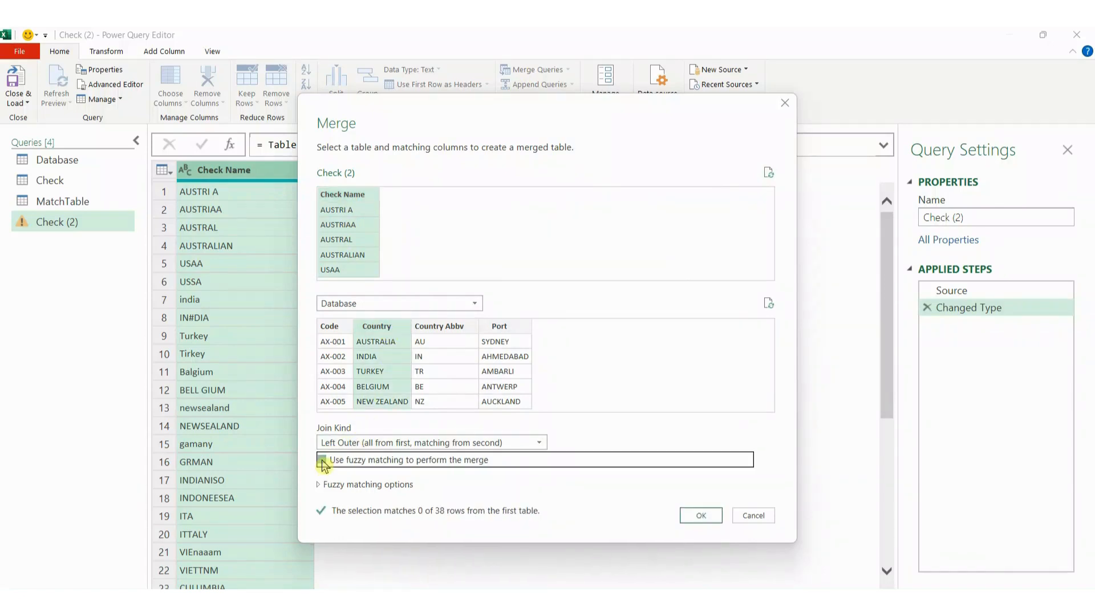
click(321, 486)
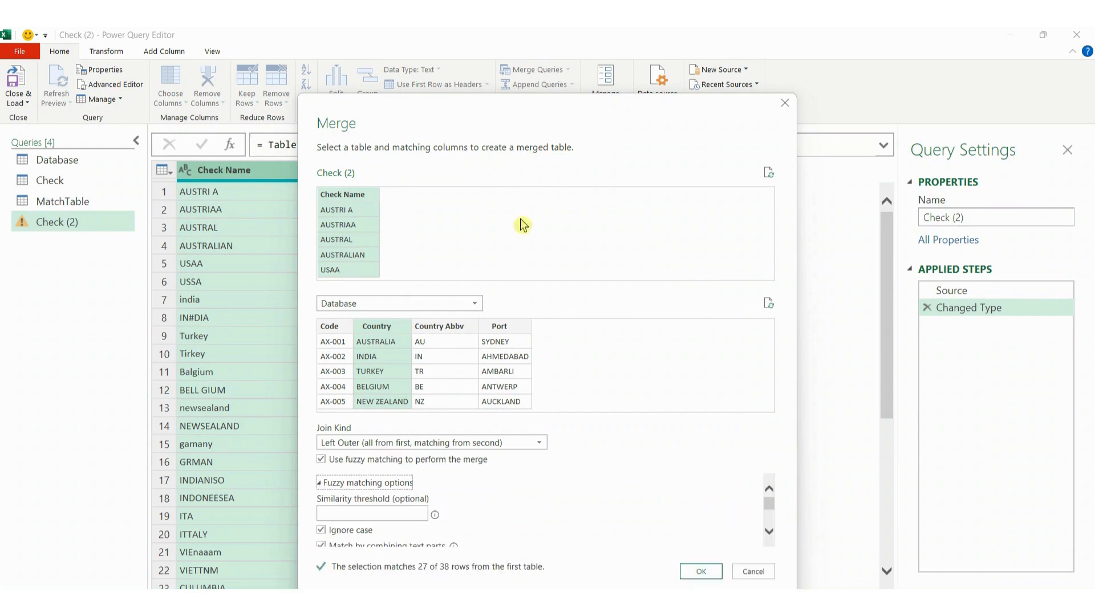
drag(543, 115, 528, 72)
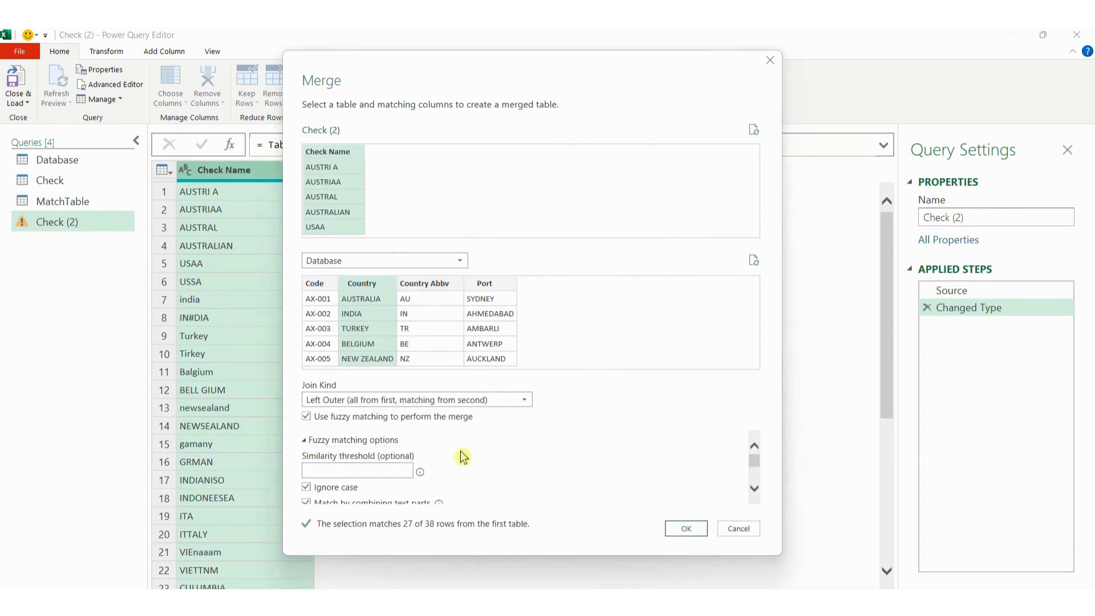
scroll(481, 467, down, 2)
scroll(471, 481, down, 3)
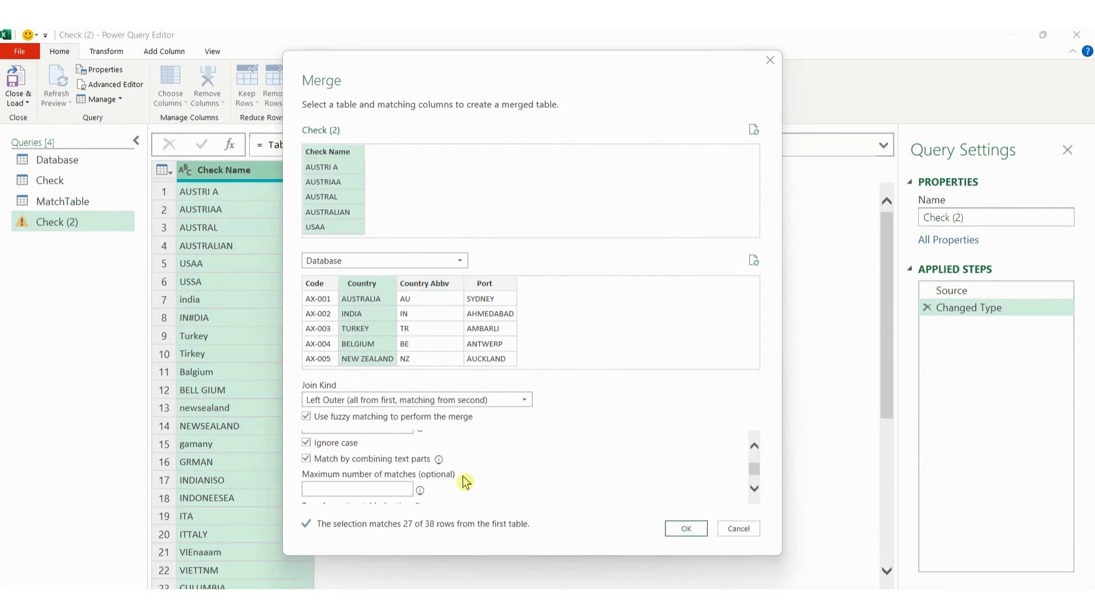
scroll(382, 471, up, 1)
scroll(310, 465, up, 1)
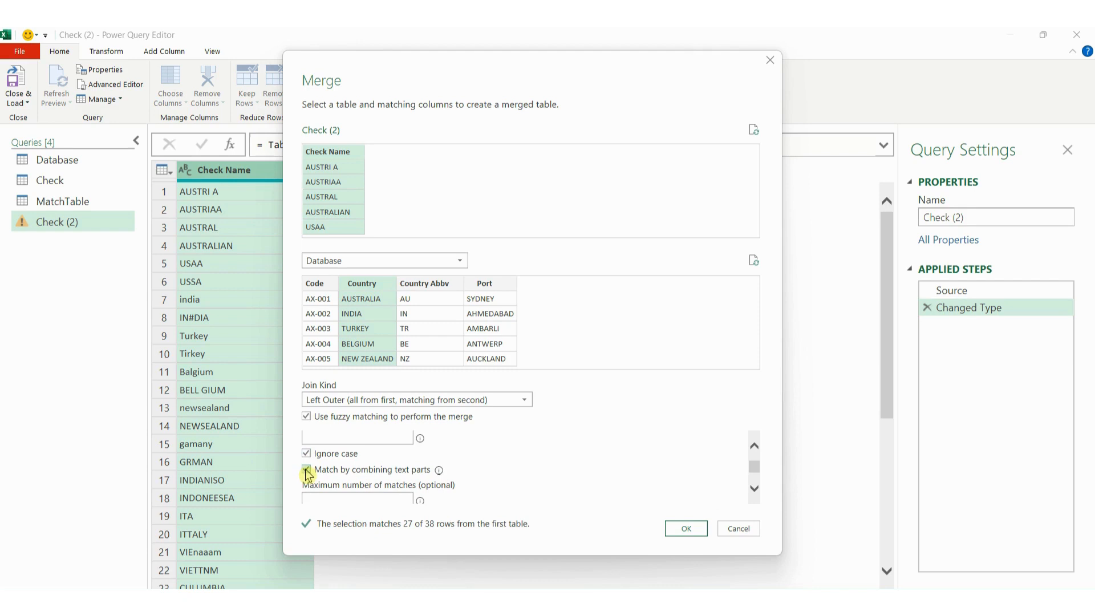
scroll(373, 475, down, 1)
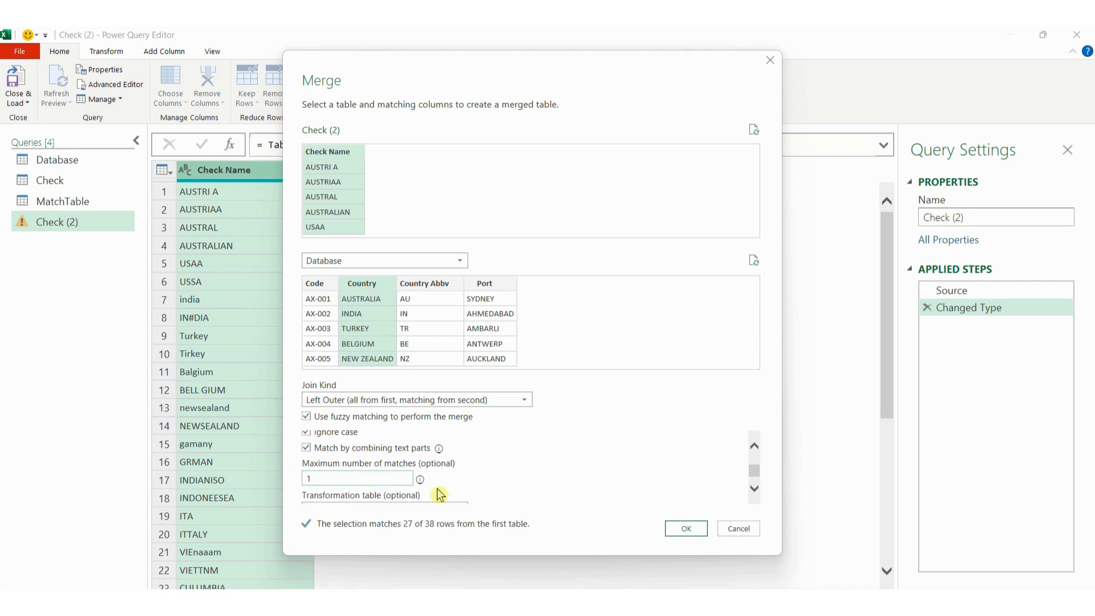
scroll(448, 473, down, 1)
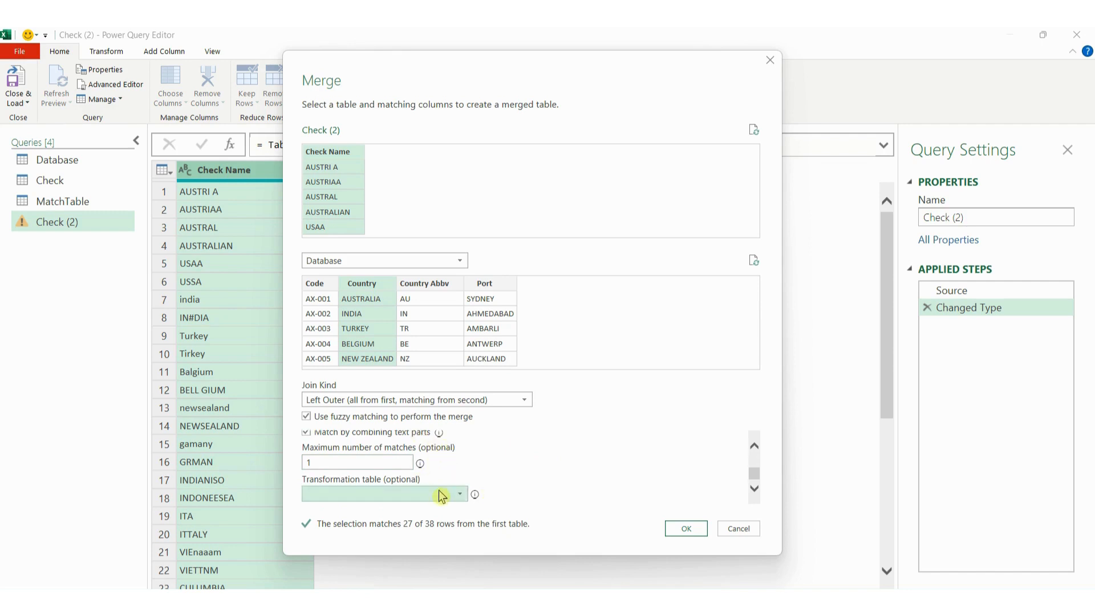
Turn off both Match by combining text parts and Ignore case, and apply the merge.
scroll(365, 479, up, 2)
click(307, 457)
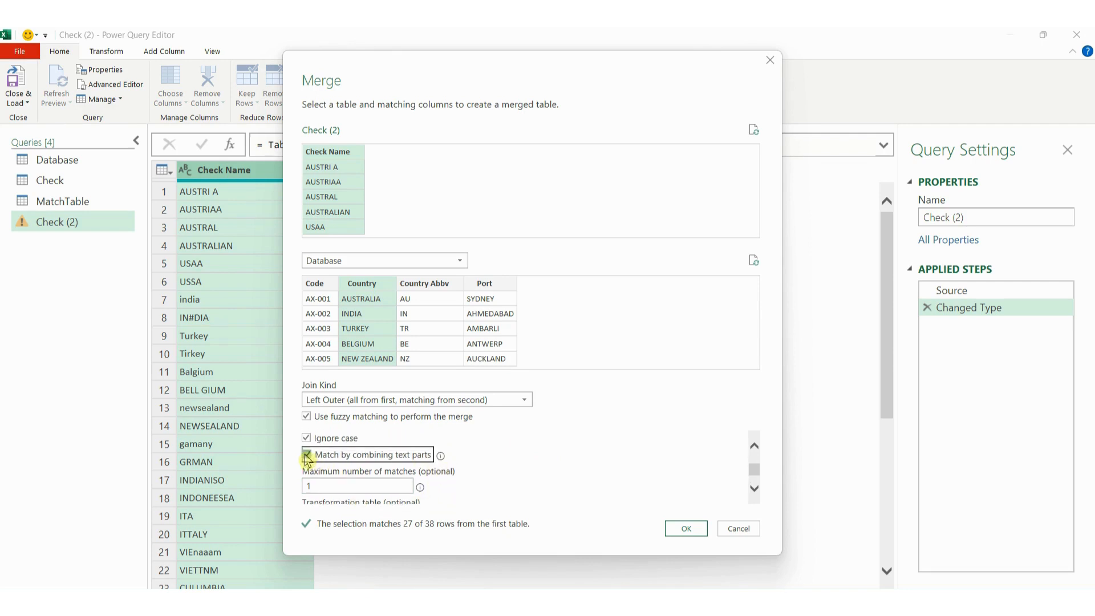
click(307, 457)
scroll(308, 459, up, 1)
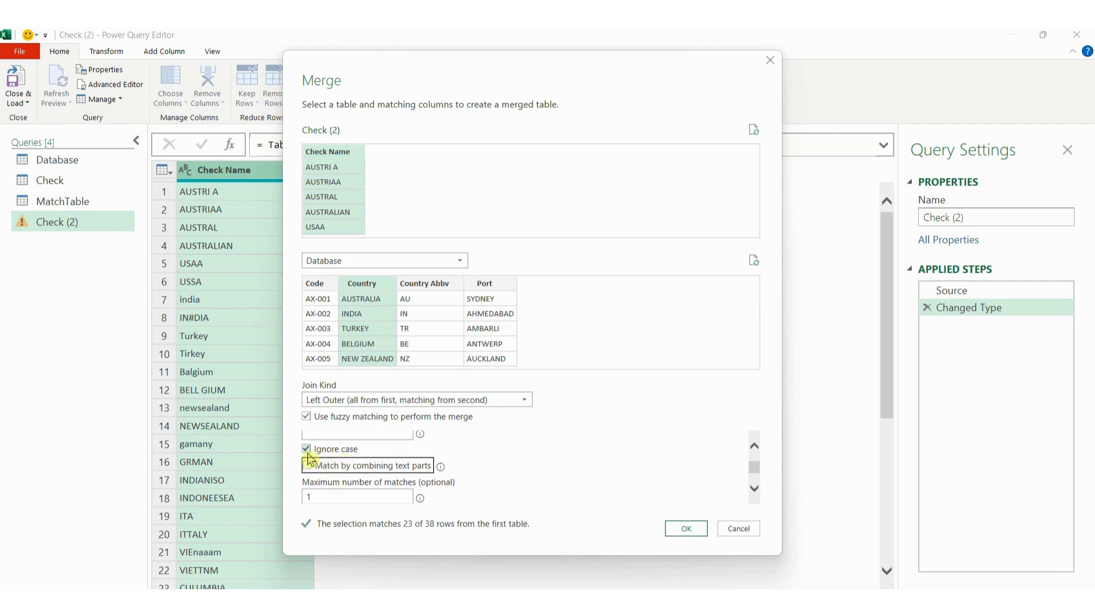
click(307, 449)
scroll(354, 468, up, 1)
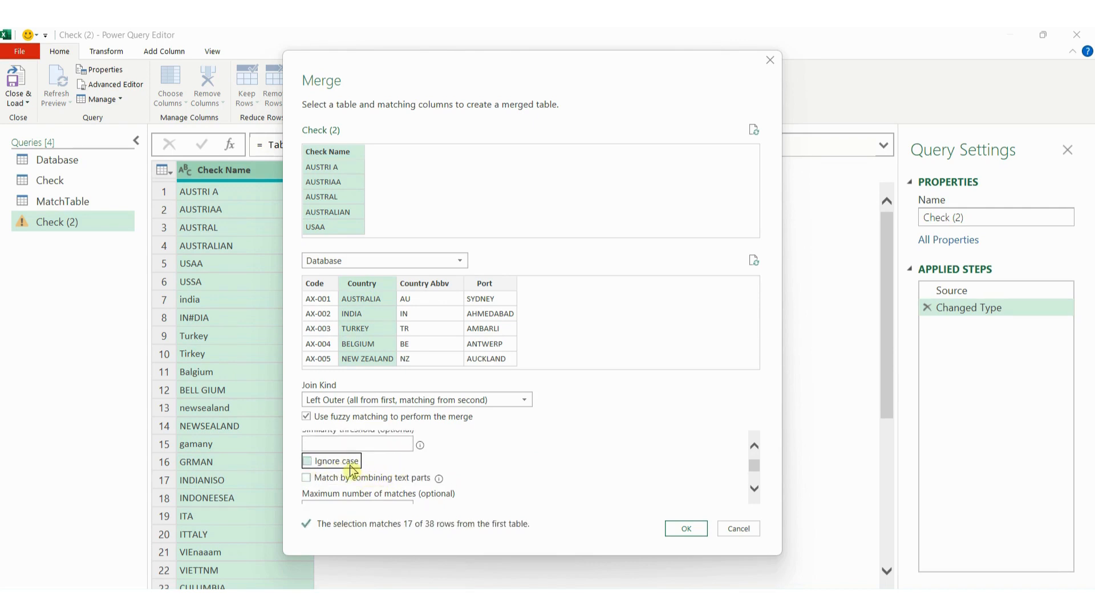
scroll(351, 471, up, 2)
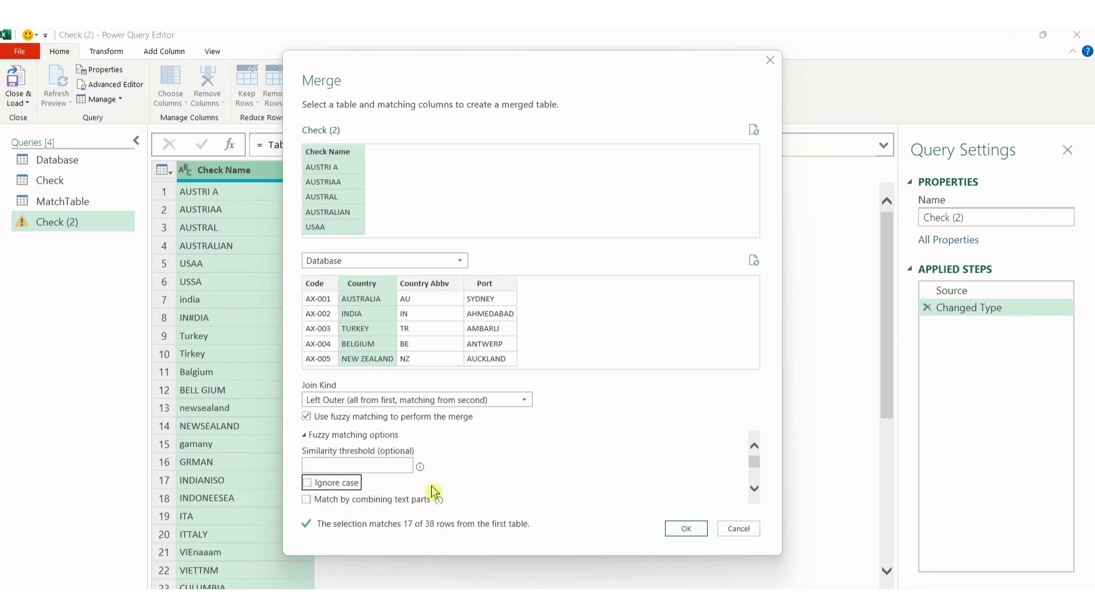
click(686, 528)
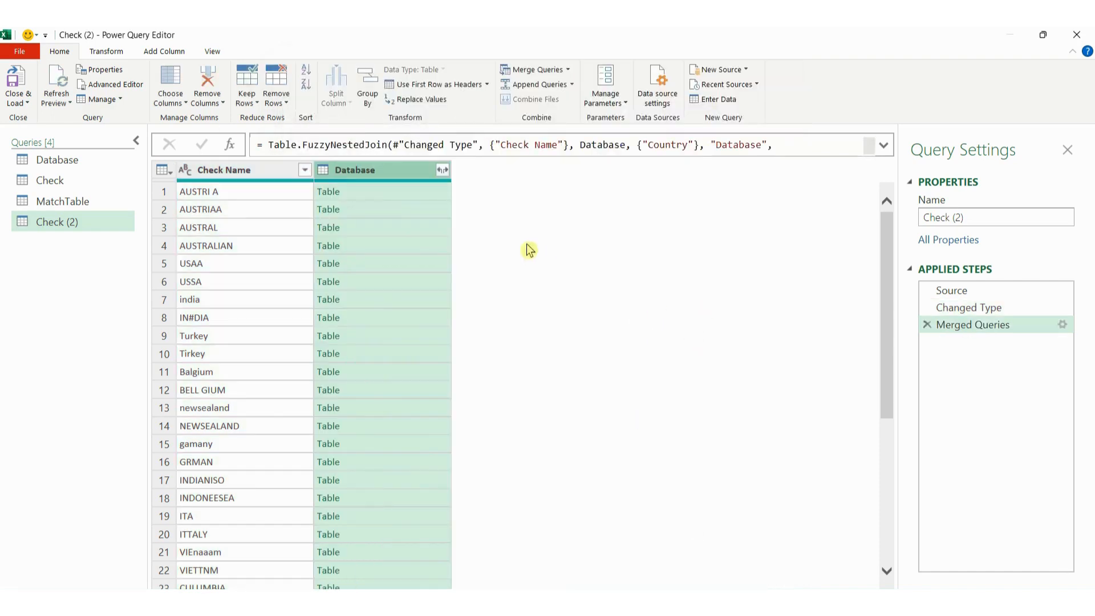
Expand only Country from the Database column in Check (2), without the original column name as prefix.
click(443, 170)
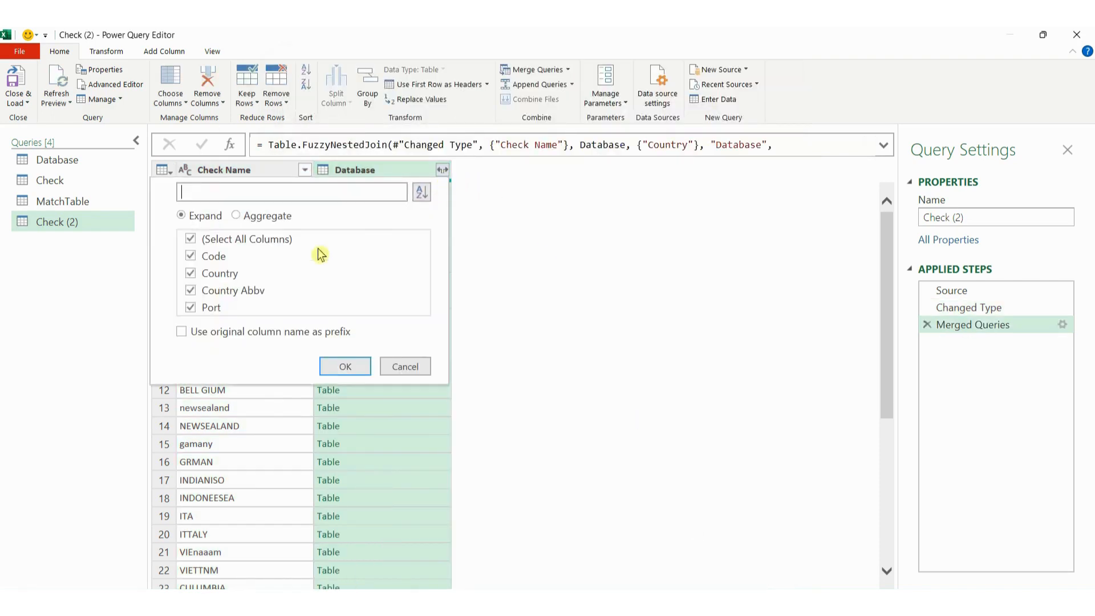
click(252, 239)
click(223, 278)
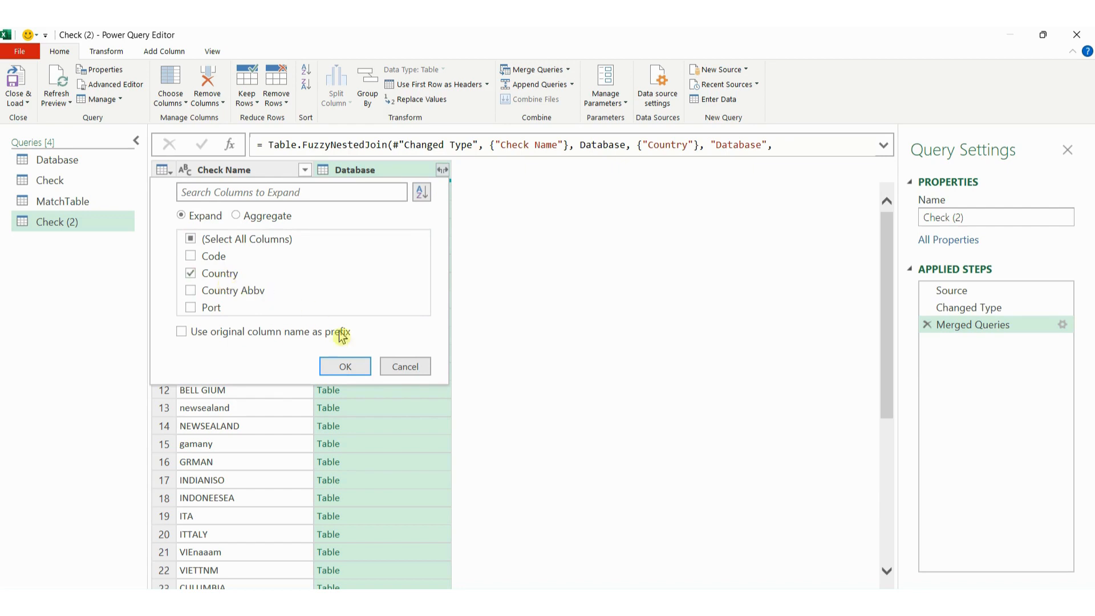
click(355, 369)
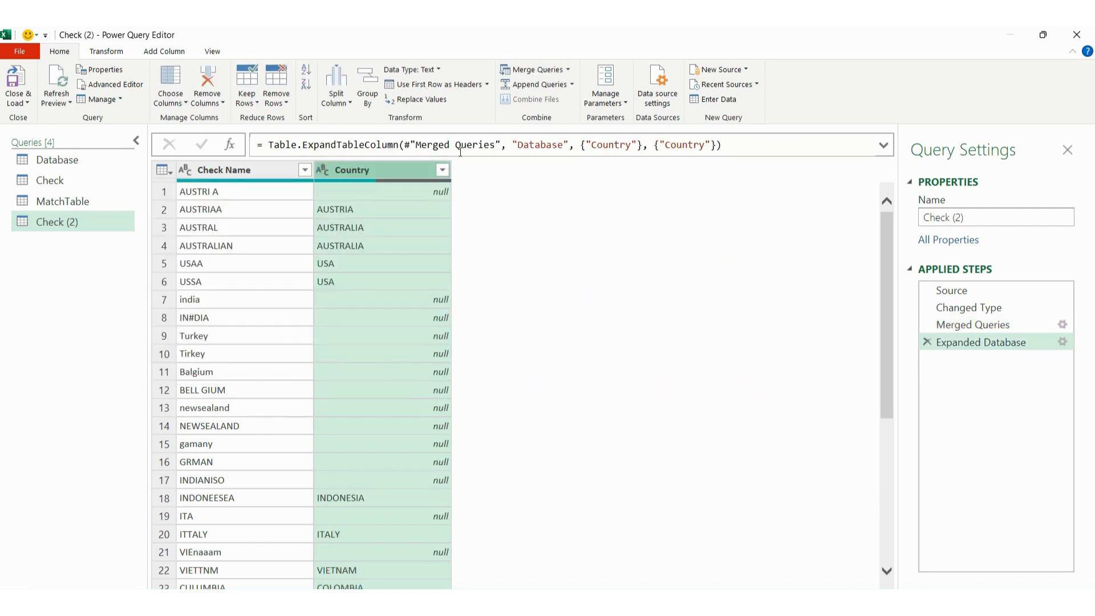
Set up a second merge of Check (2) with Database, pairing Check Name with the database's Country column.
click(531, 71)
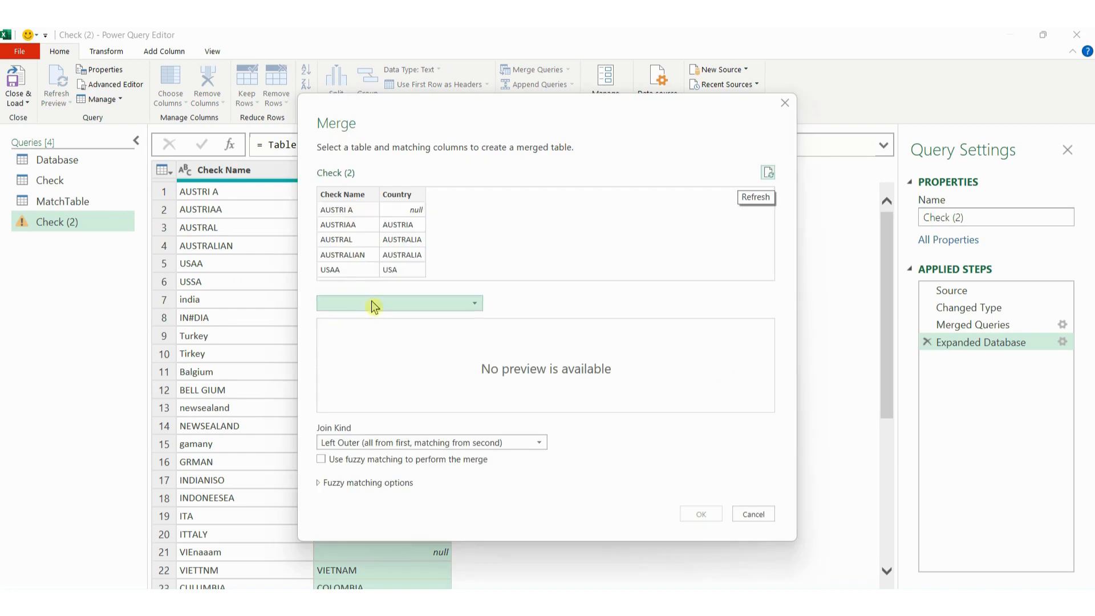
click(371, 308)
click(368, 345)
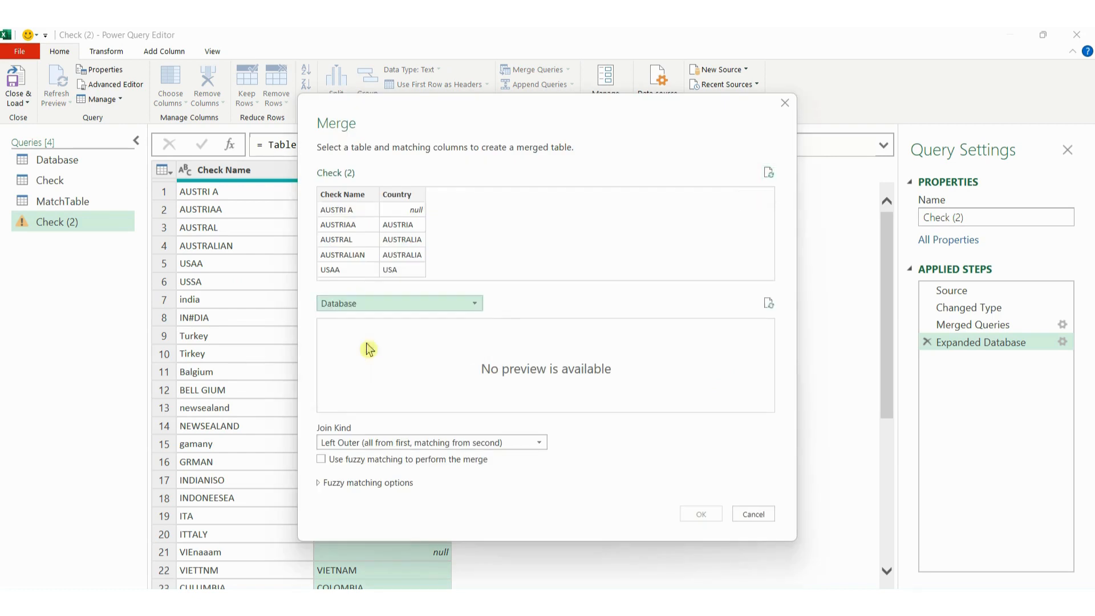
click(351, 195)
click(377, 327)
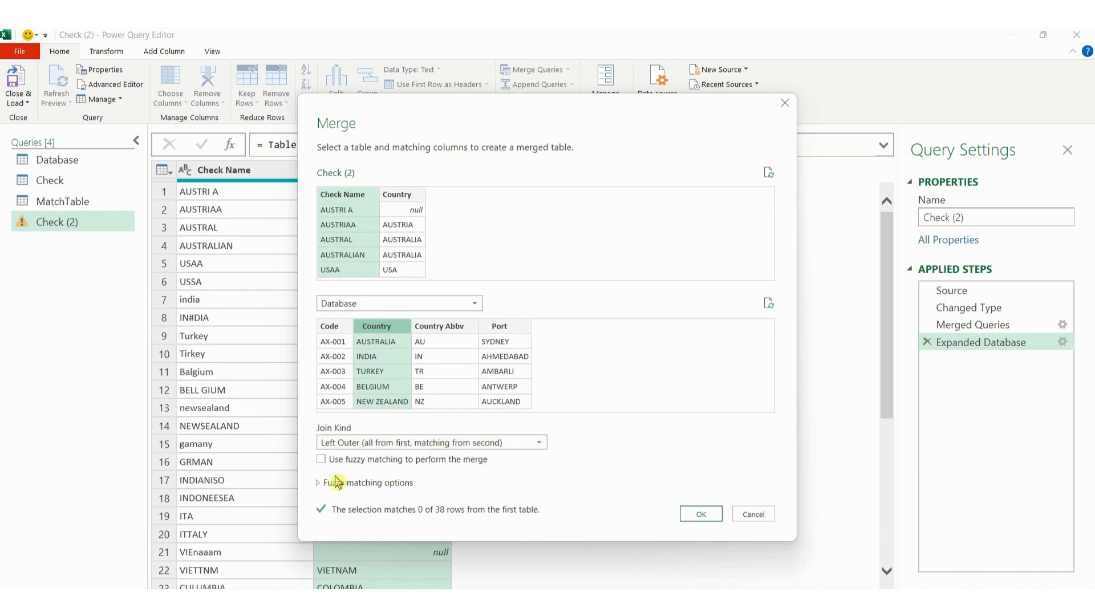
Turn on fuzzy matching with Ignore case on and Match by combining text parts off, and apply the second merge.
click(322, 459)
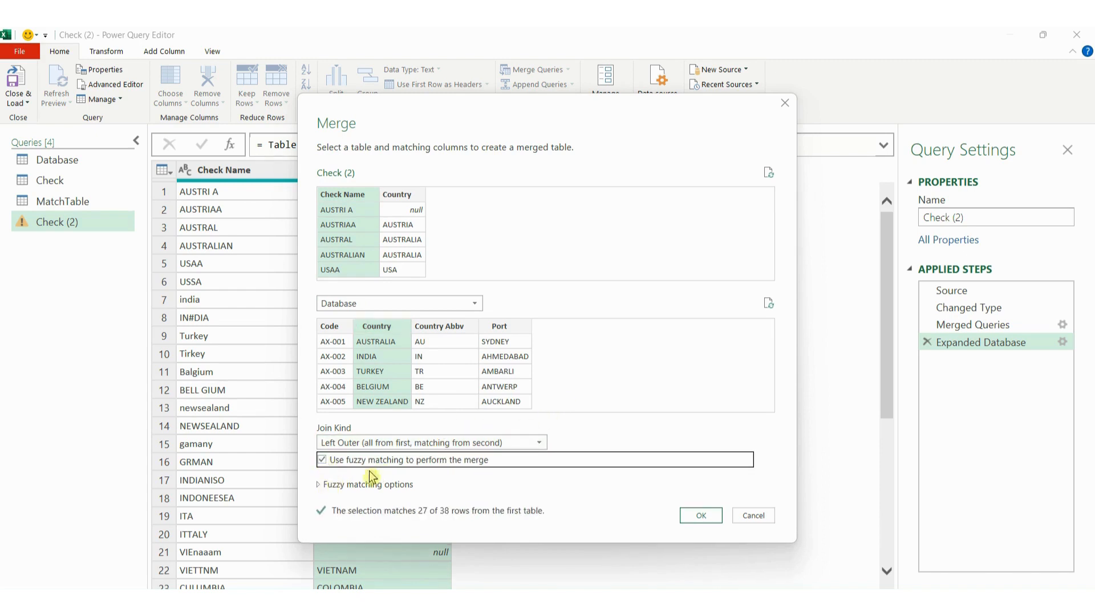
click(323, 486)
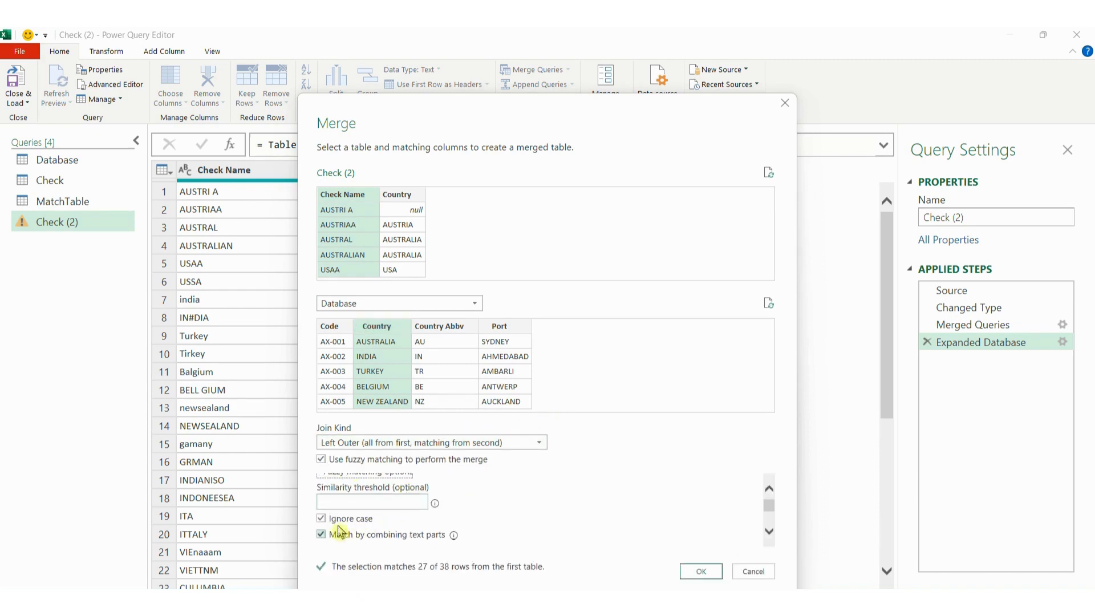
click(343, 520)
click(322, 536)
click(322, 519)
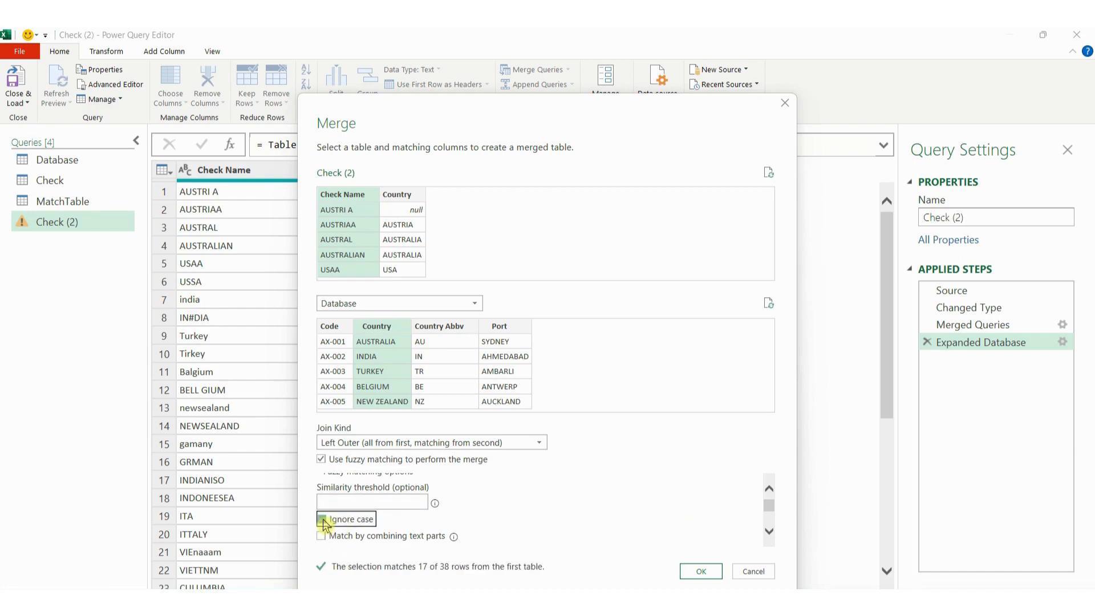
click(701, 572)
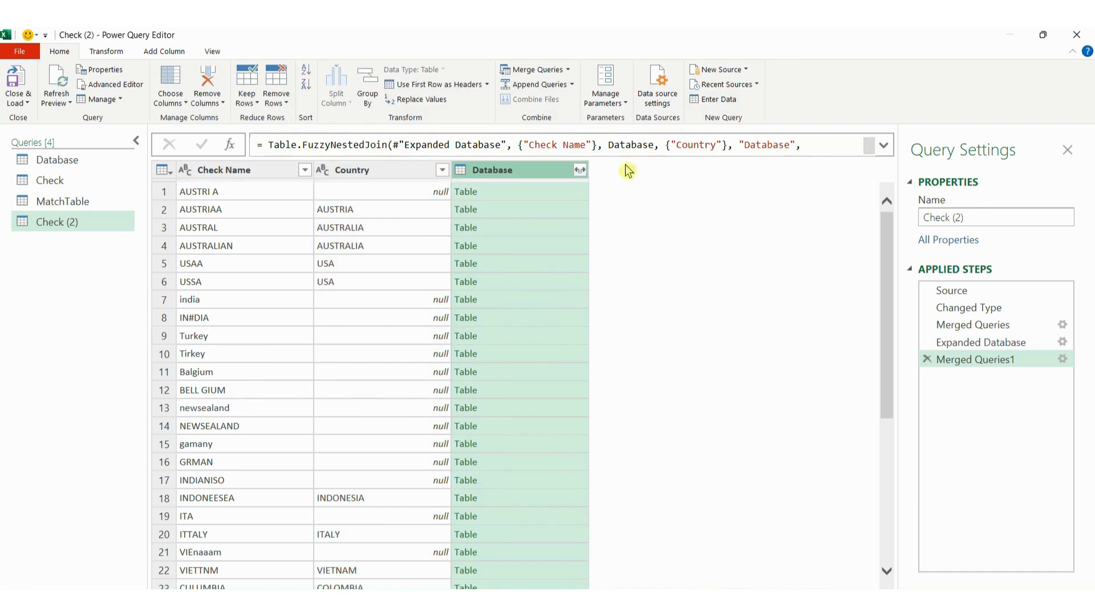
Expand only Country from the second merge's Database column in Check (2) and rename the resulting column IgnoreCase.
click(580, 170)
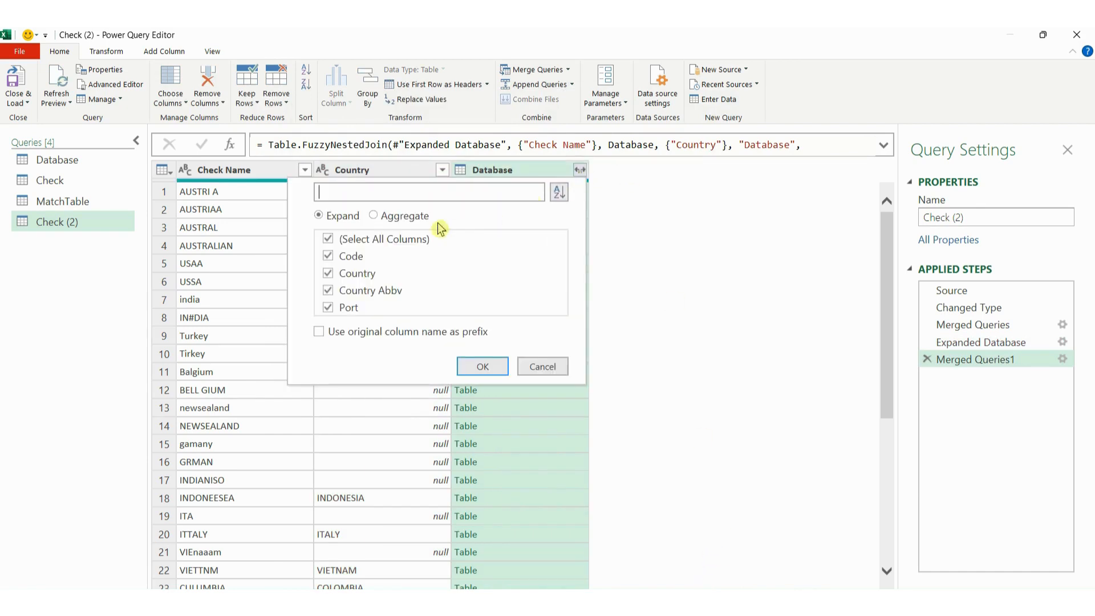
click(384, 239)
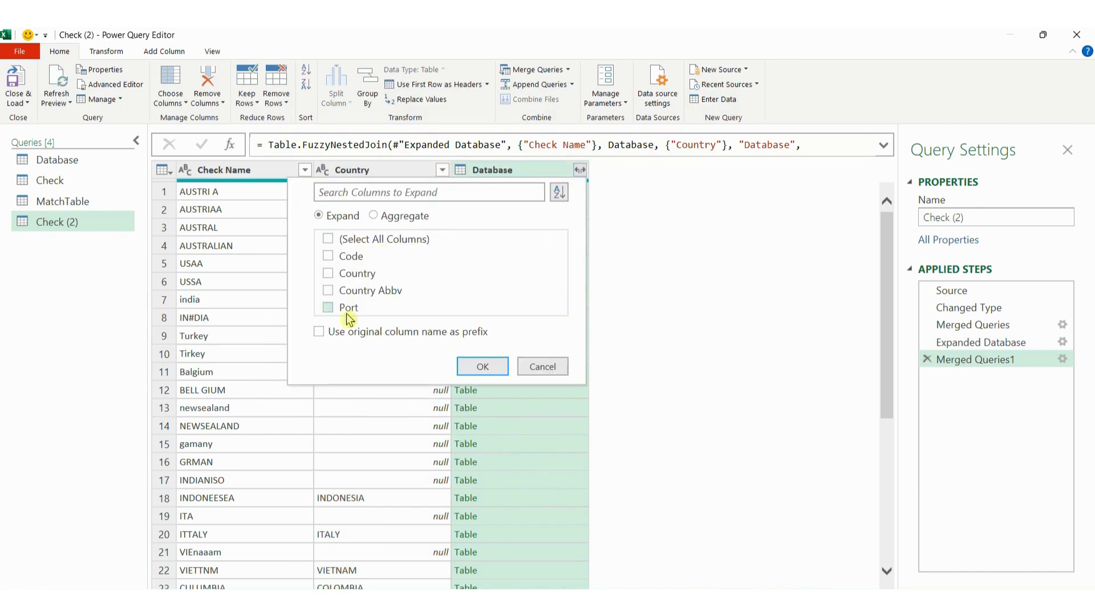
click(329, 274)
click(481, 366)
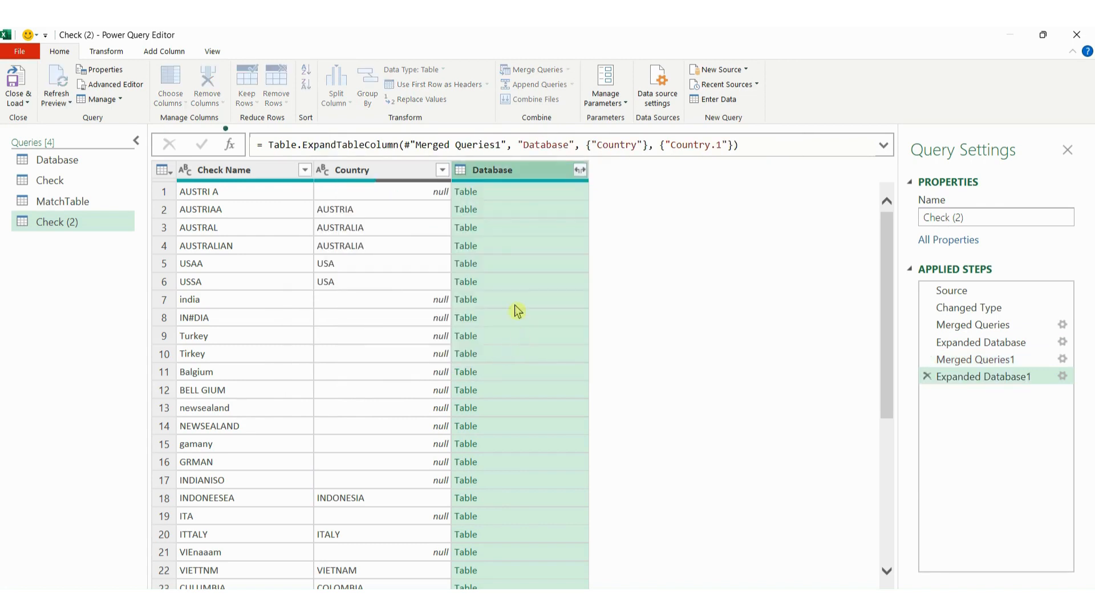
double_click(512, 171)
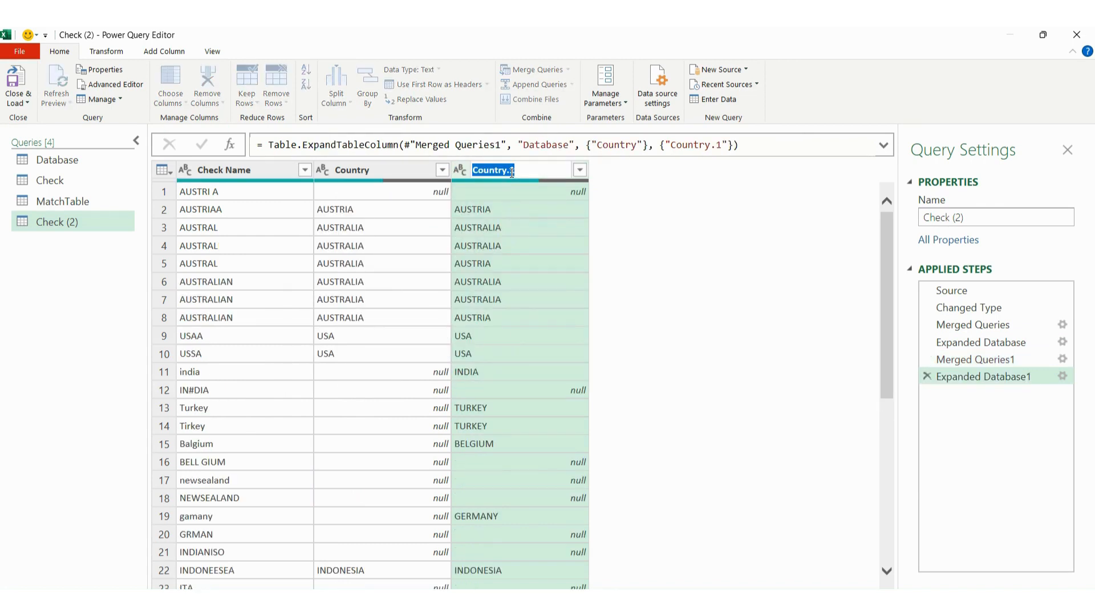
key(BackSpace)
text(IgnoreCase)
key(Return)
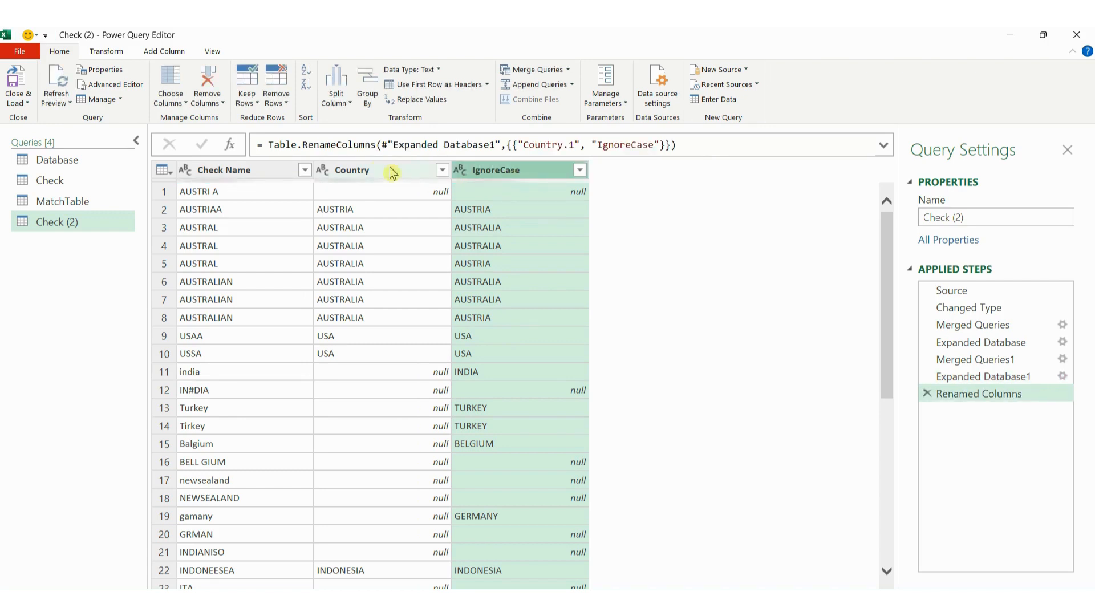
click(356, 170)
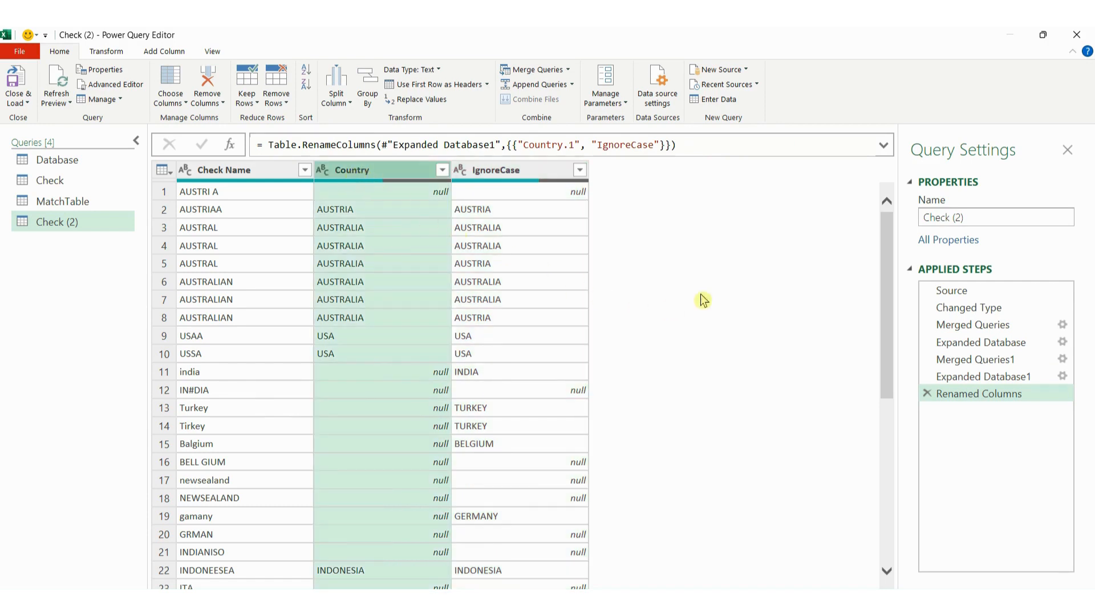
Compare the Country and IgnoreCase results with the mixed-case check names in rows 11 to 21, marking the differing matches.
scroll(702, 299, down, 1)
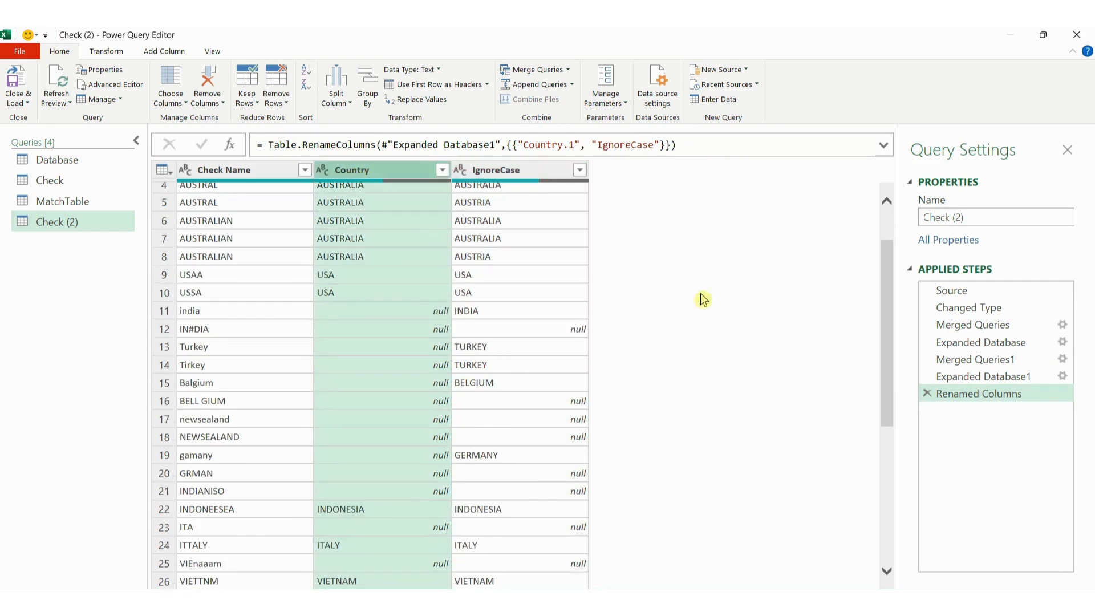
scroll(702, 300, up, 2)
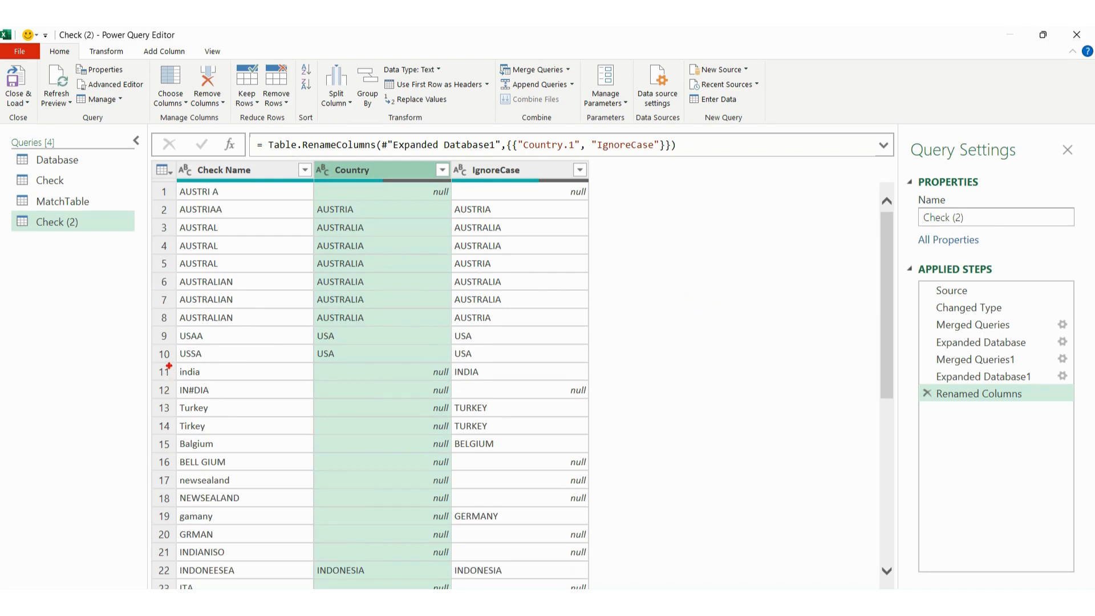
mouse_move(169, 366)
mouse_down()
mouse_move(288, 565)
mouse_move(319, 566)
mouse_up()
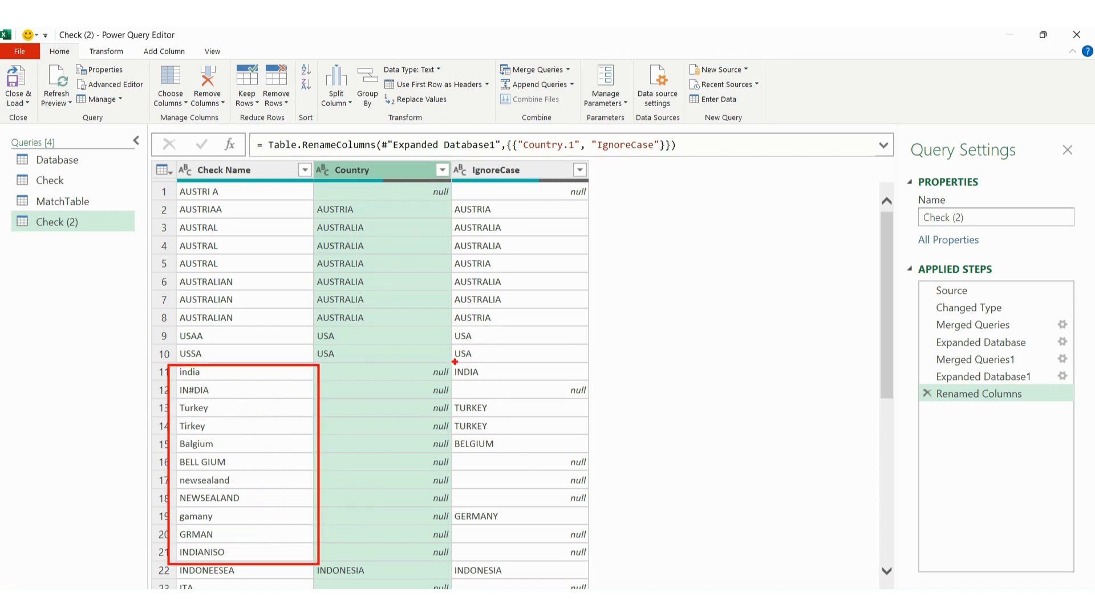
mouse_move(451, 360)
mouse_down()
mouse_move(497, 390)
mouse_move(463, 432)
mouse_move(506, 461)
mouse_up()
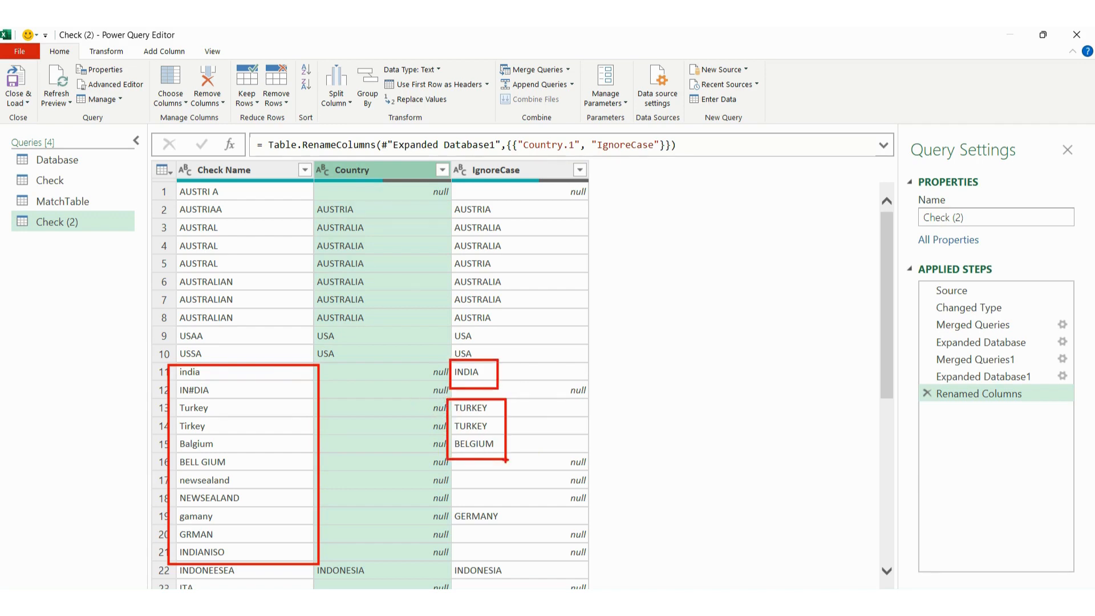
drag(177, 404, 235, 455)
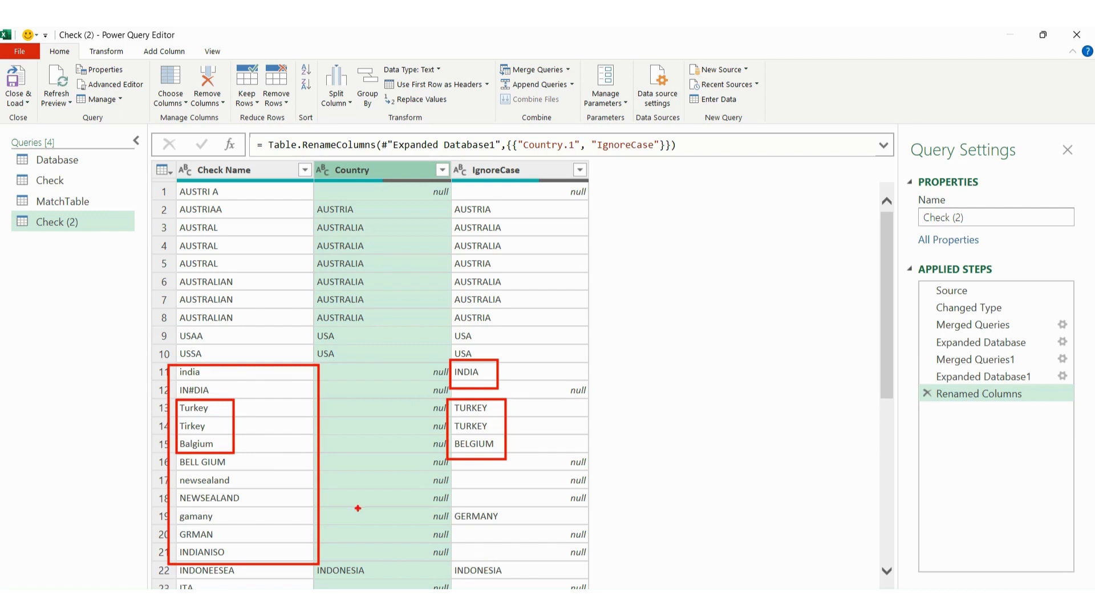
drag(452, 507, 513, 529)
mouse_move(173, 508)
mouse_down()
mouse_move(202, 533)
mouse_move(224, 528)
mouse_up()
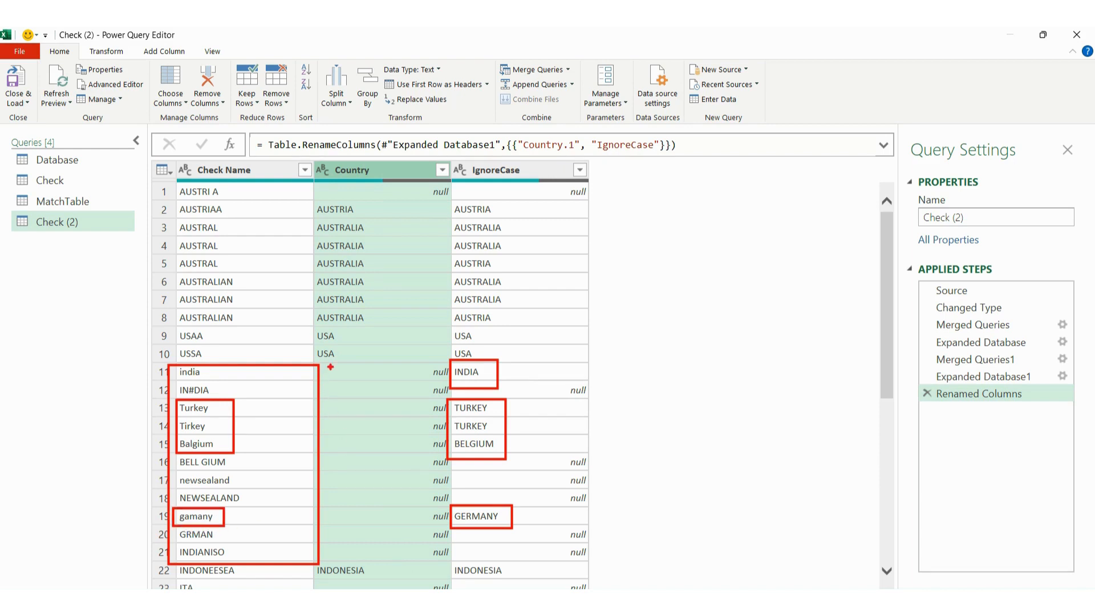
mouse_move(325, 365)
mouse_down()
mouse_move(402, 530)
mouse_move(450, 558)
mouse_up()
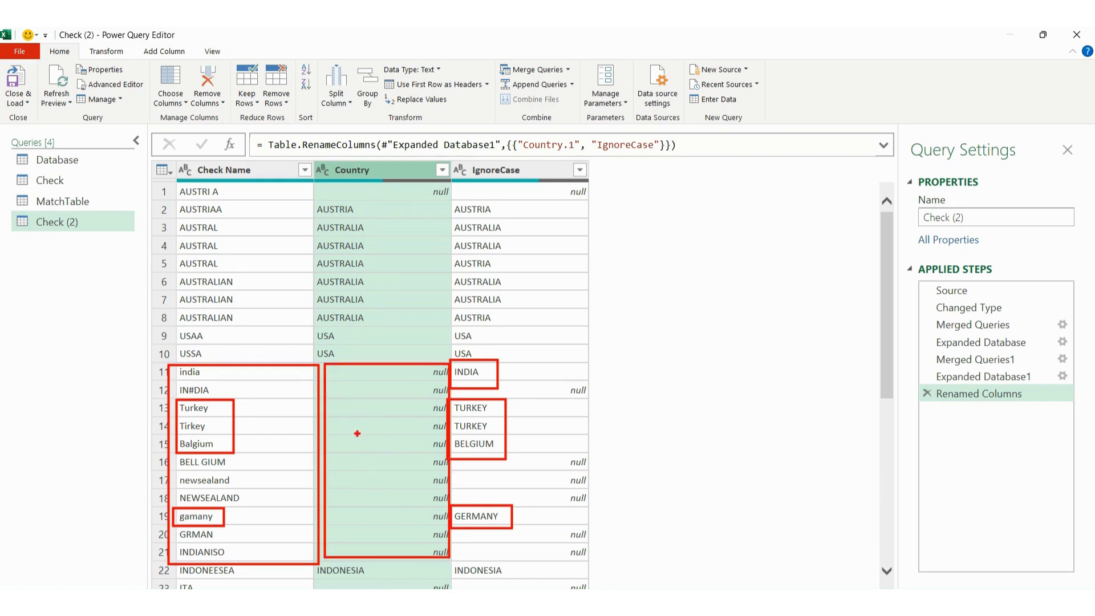
drag(357, 433, 288, 414)
key(Escape)
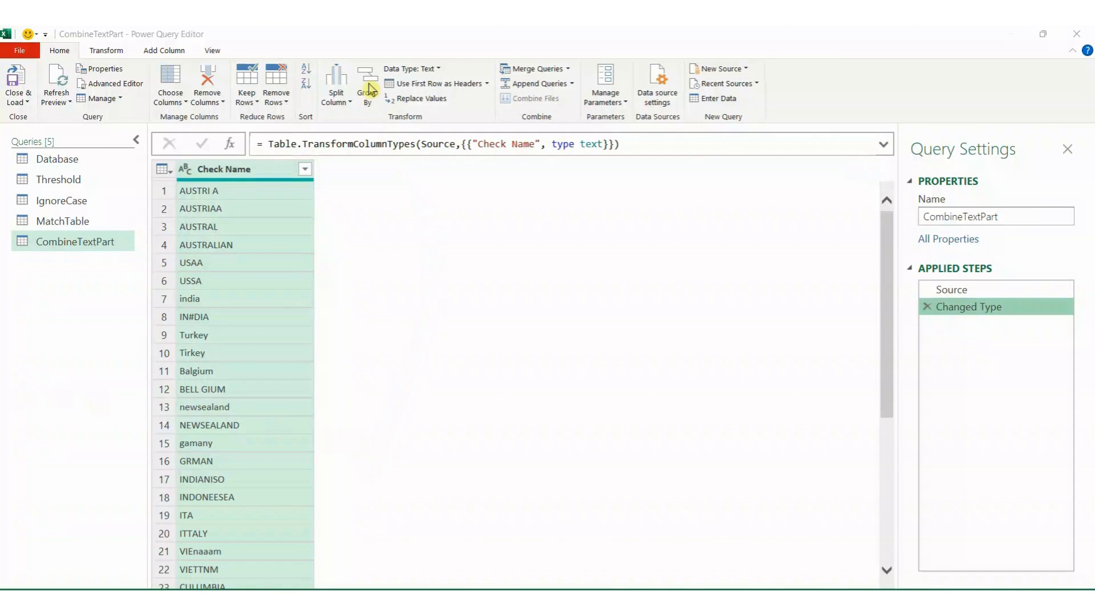
Set up a merge of CombineTextPart with Database, pairing Check Name with the database's Country column.
click(543, 71)
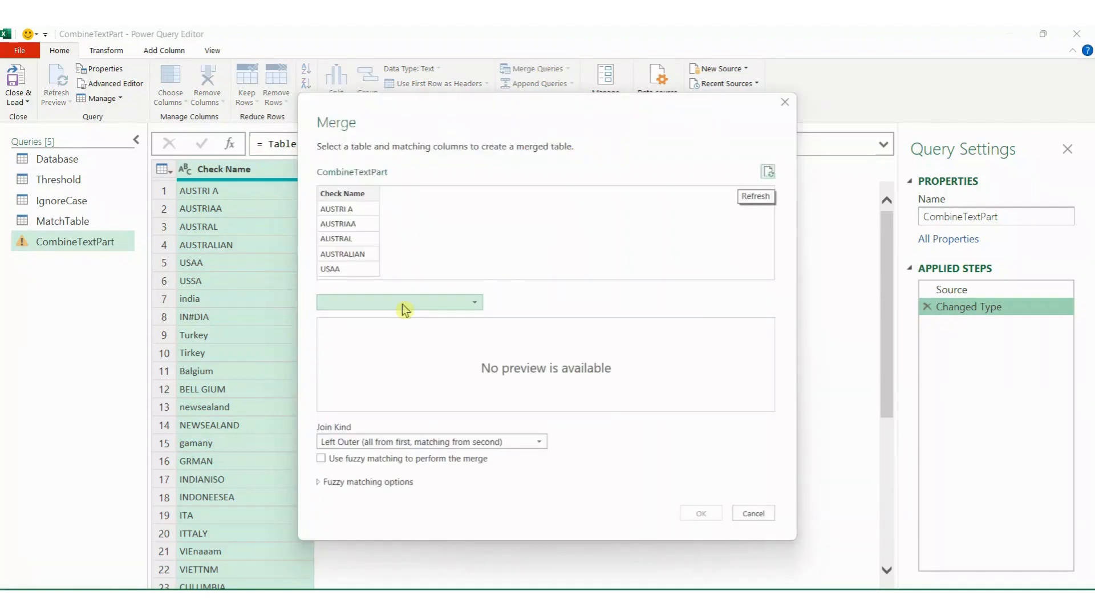
click(402, 304)
click(371, 331)
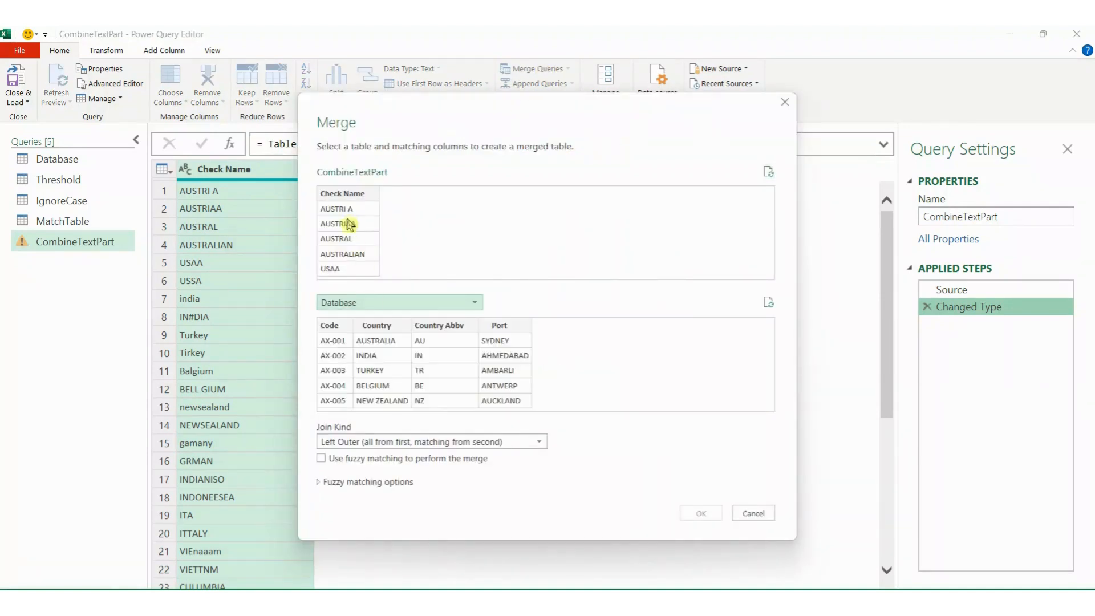
click(347, 194)
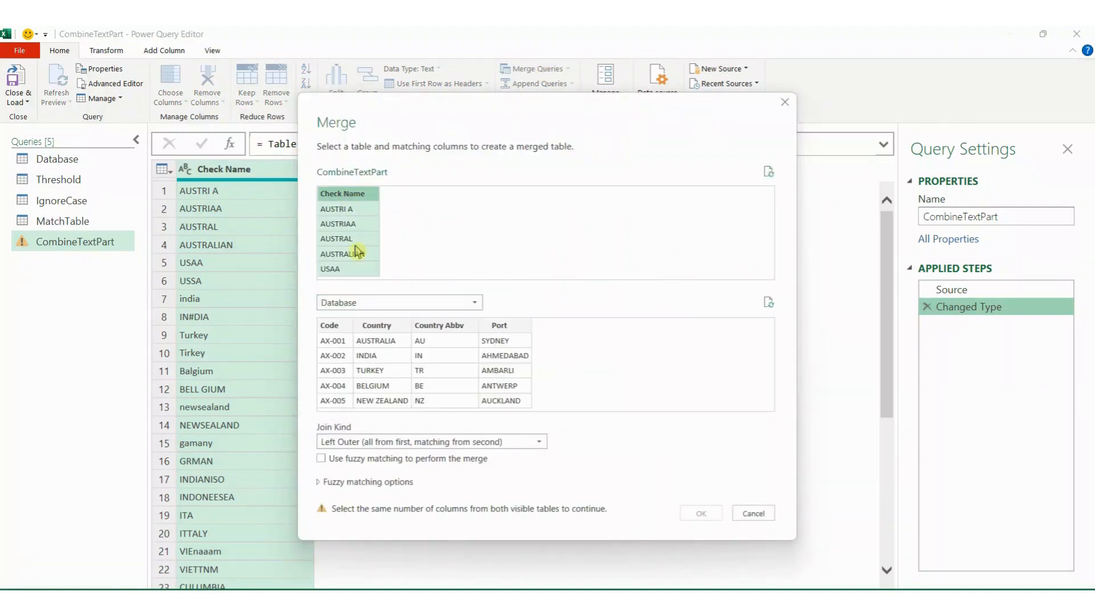
click(384, 328)
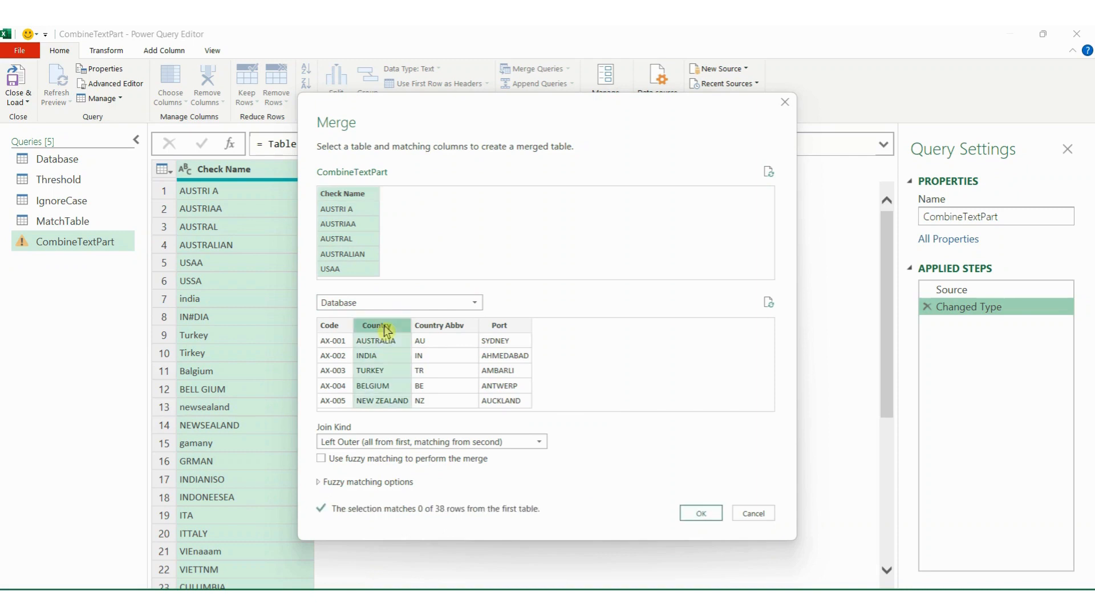
Turn on fuzzy matching with a maximum number of matches, turn off Ignore case and Match by combining text parts, and apply the merge.
click(323, 460)
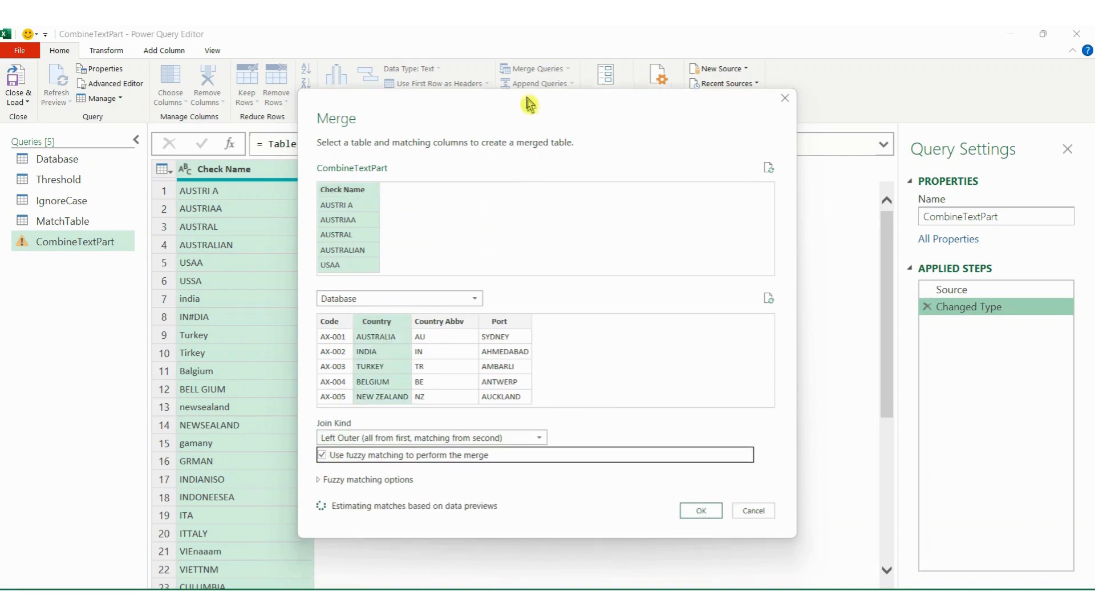
drag(525, 103, 521, 82)
click(312, 454)
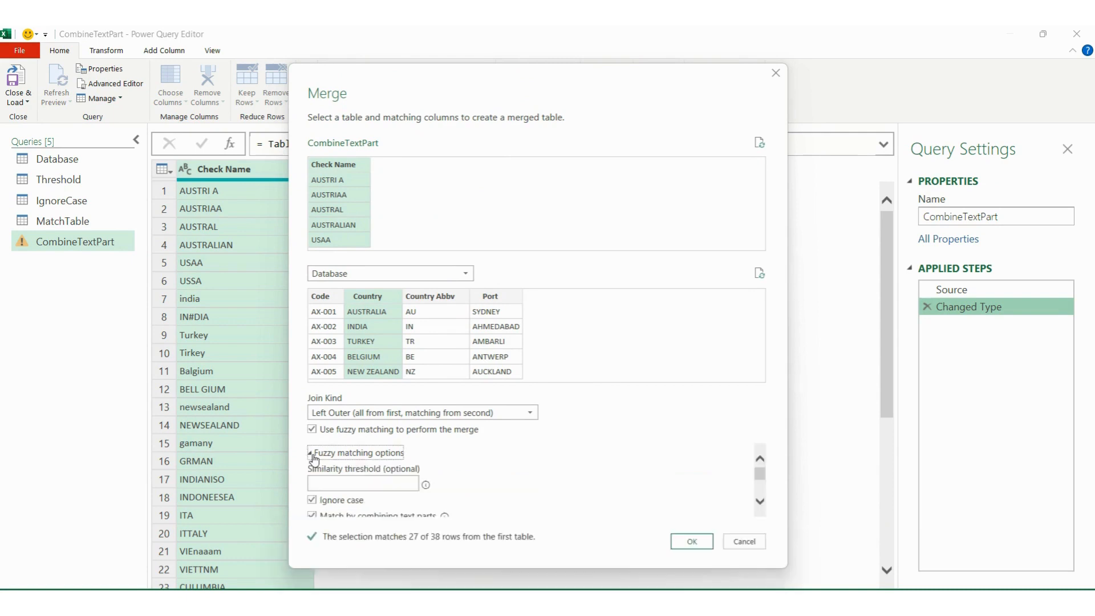
scroll(438, 483, down, 3)
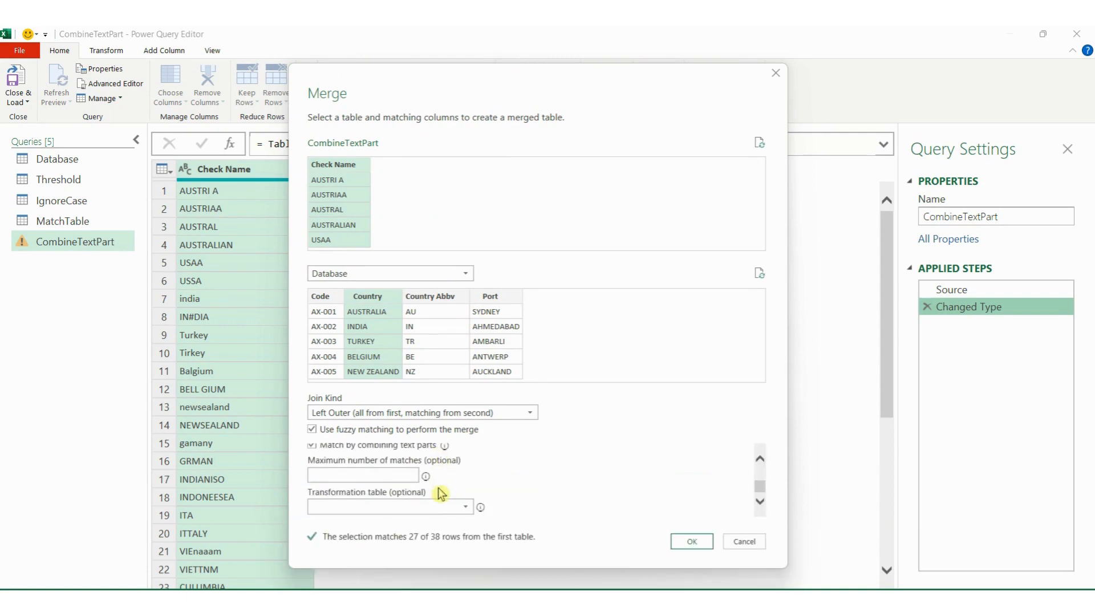
click(371, 478)
drag(761, 495, 765, 485)
click(354, 476)
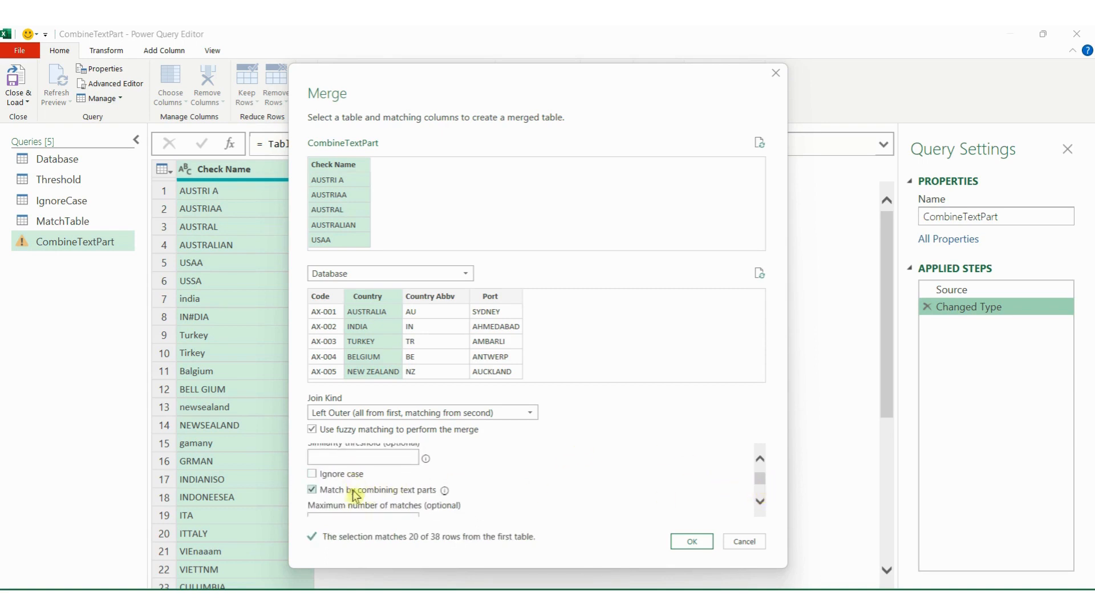
click(357, 490)
click(695, 545)
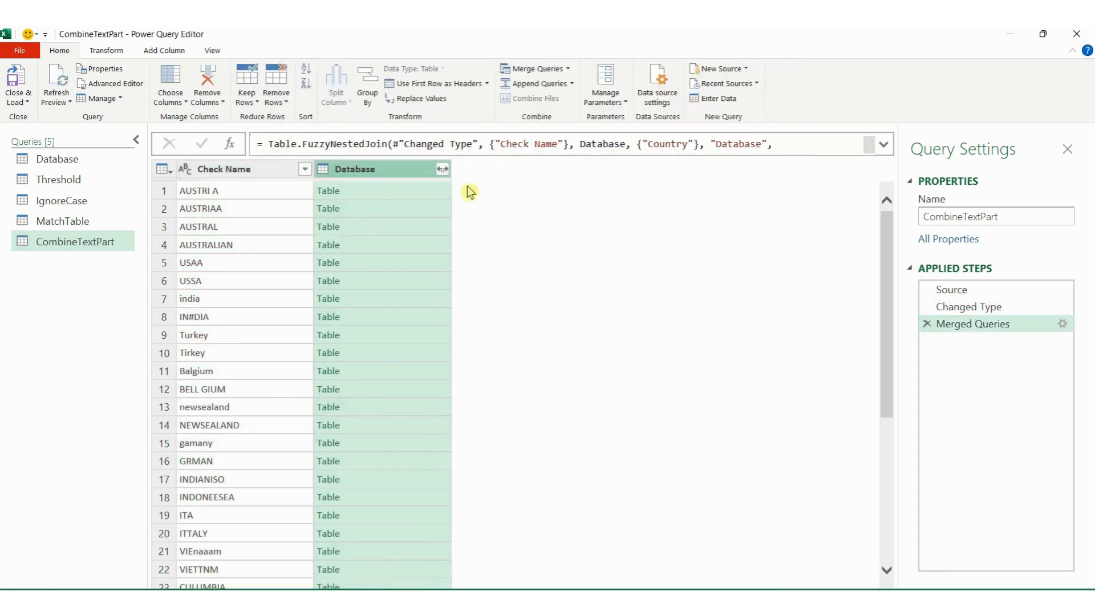
Expand only Country from the Database column in CombineTextPart, without the original column name as prefix.
click(443, 171)
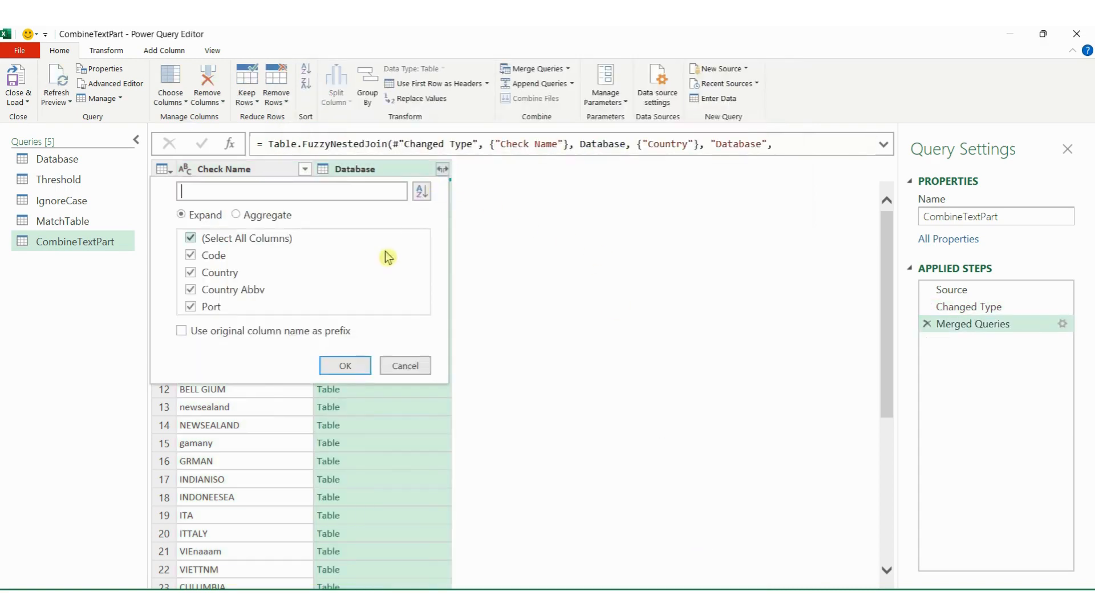
click(242, 244)
click(192, 274)
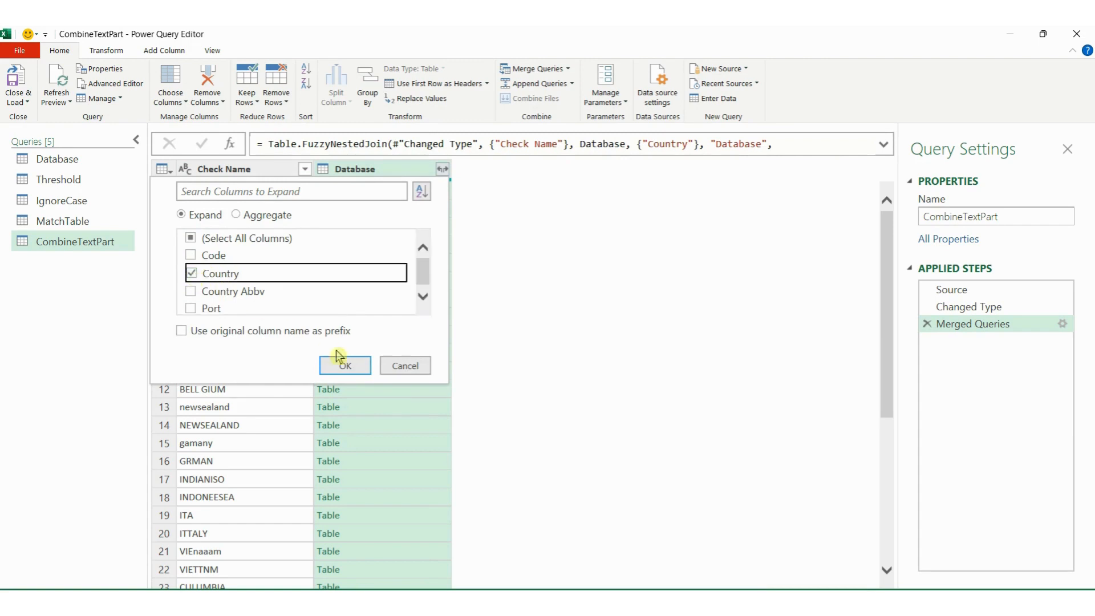
click(346, 366)
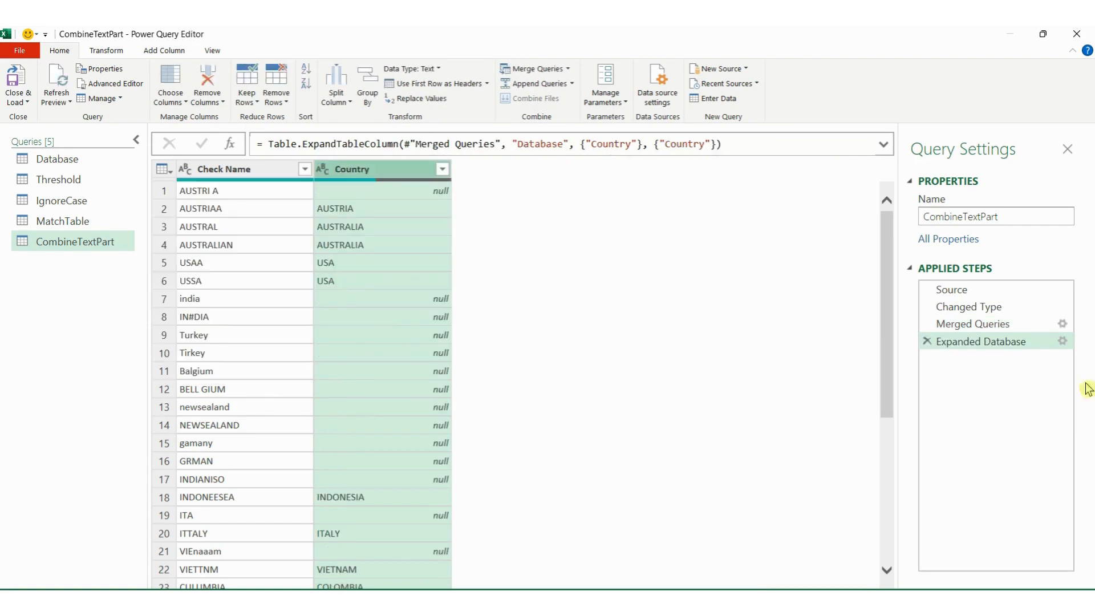
Set up a second merge of CombineTextPart with Database, again pairing Check Name with the database's Country column.
click(536, 69)
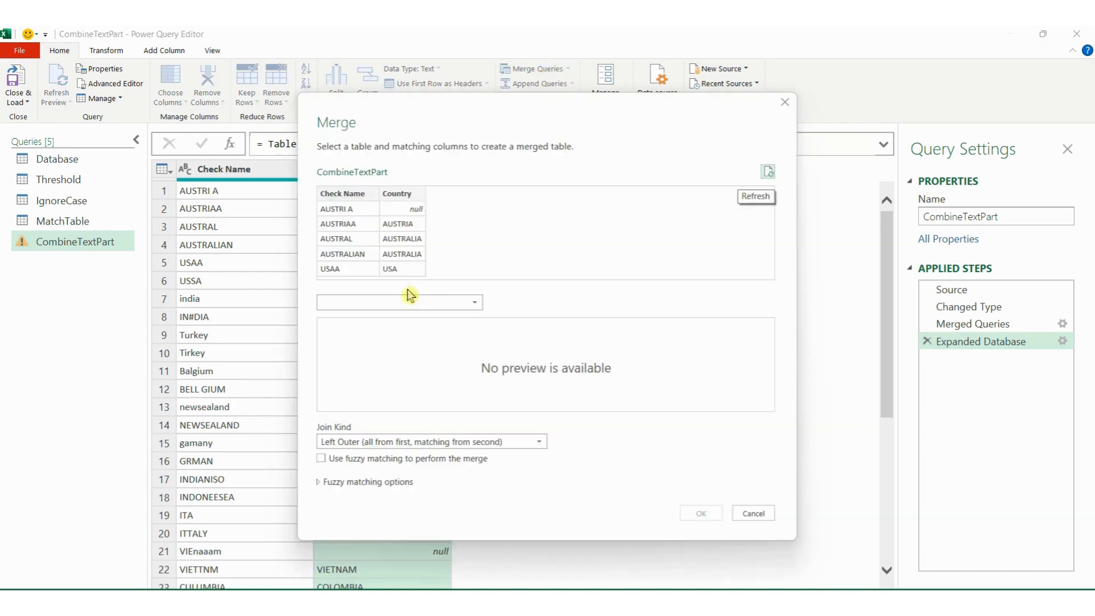
click(406, 301)
click(371, 333)
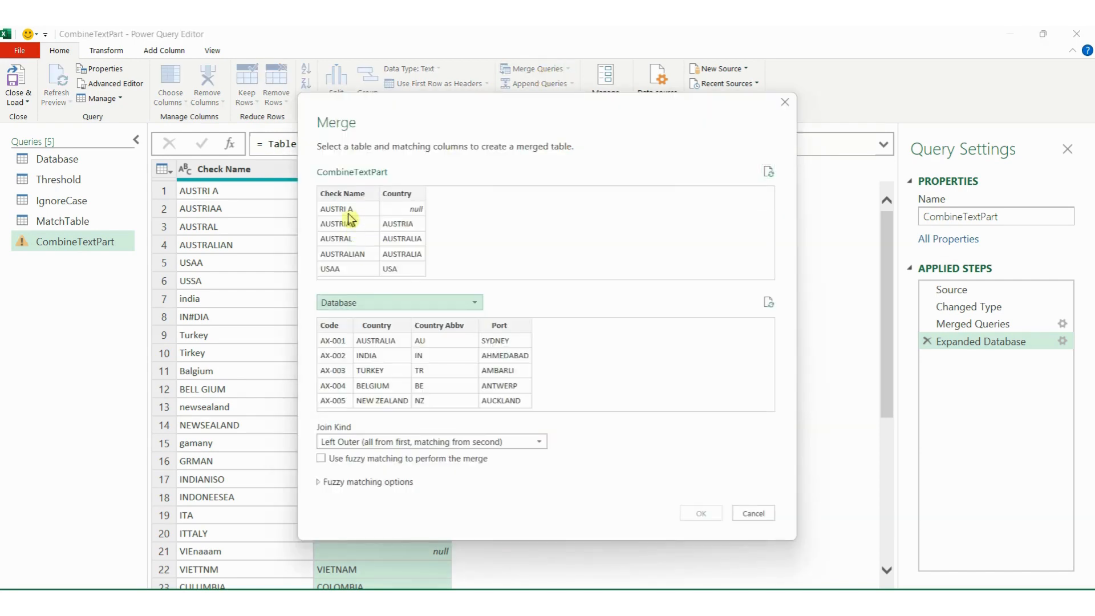
click(347, 194)
click(381, 325)
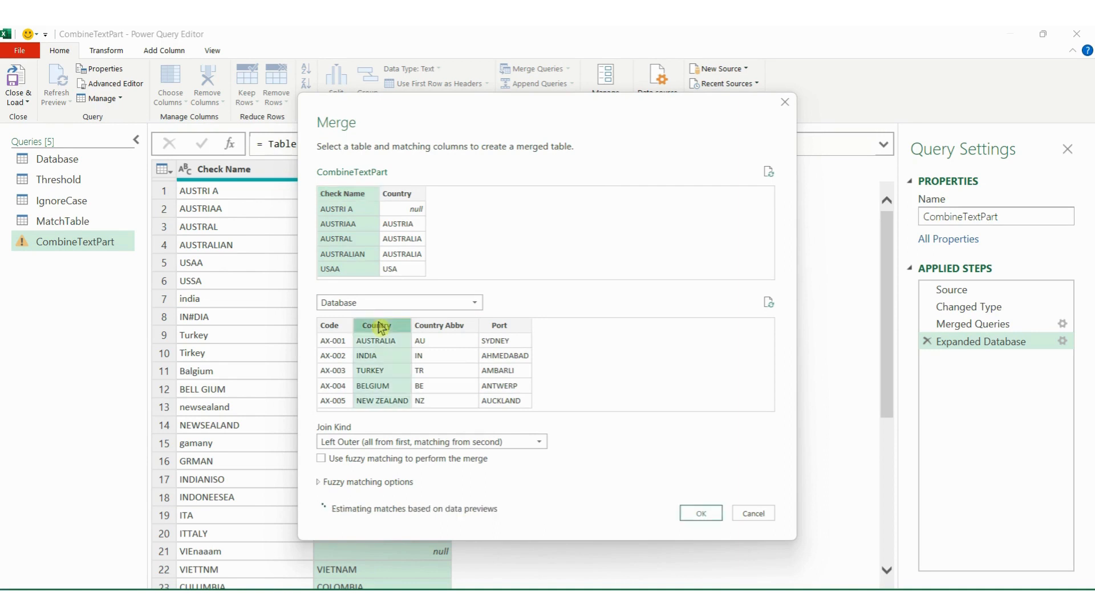
Apply the second merge with fuzzy matching, at most 1 match, Ignore case off and Match by combining text parts on.
click(321, 458)
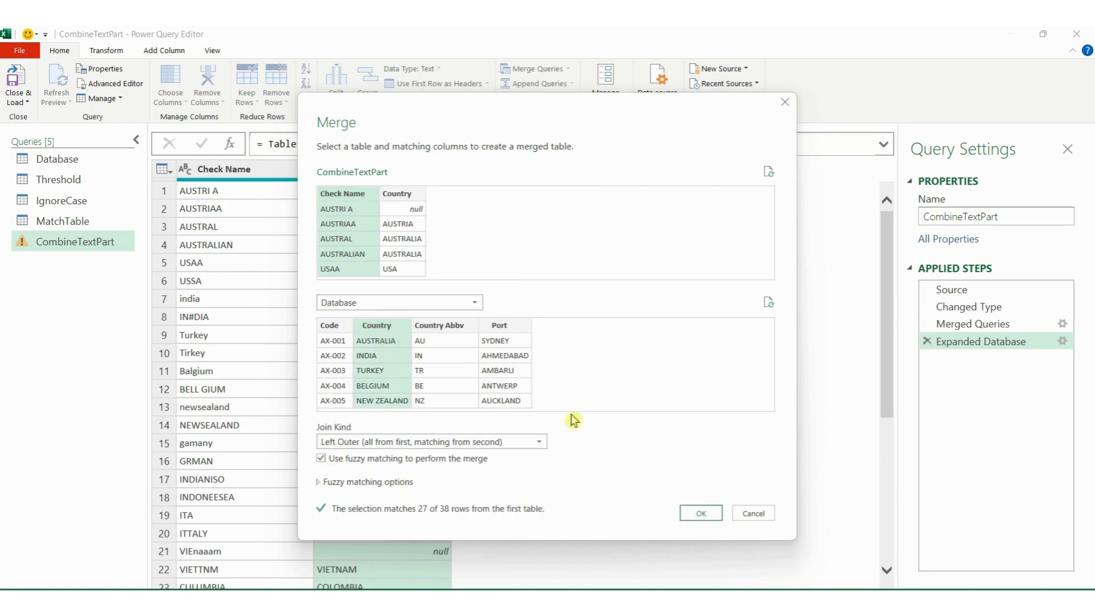
click(319, 483)
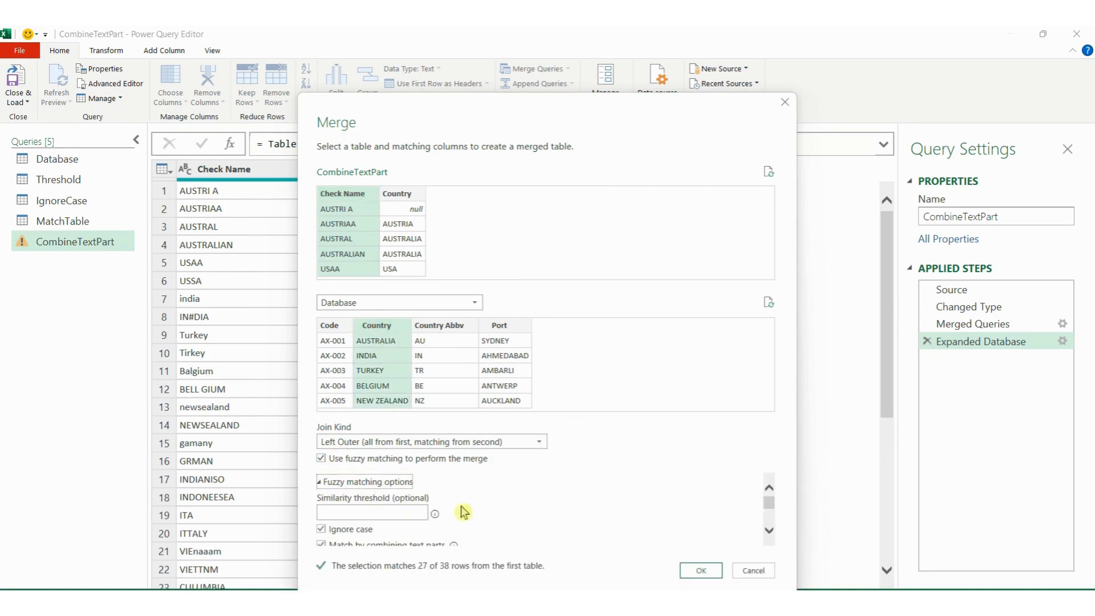
scroll(434, 517, down, 3)
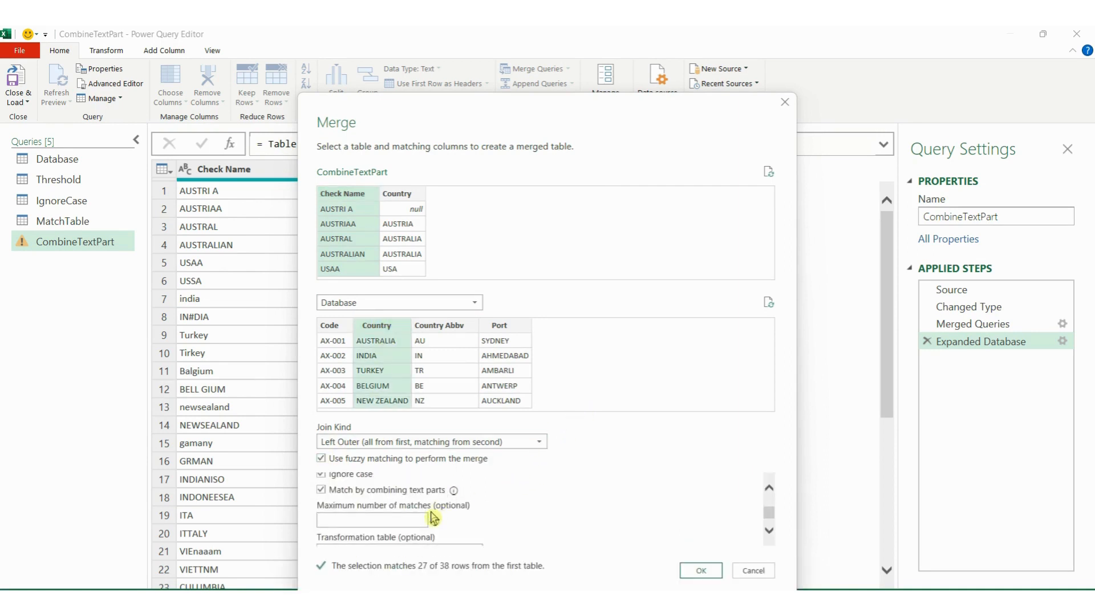
click(391, 510)
text(1)
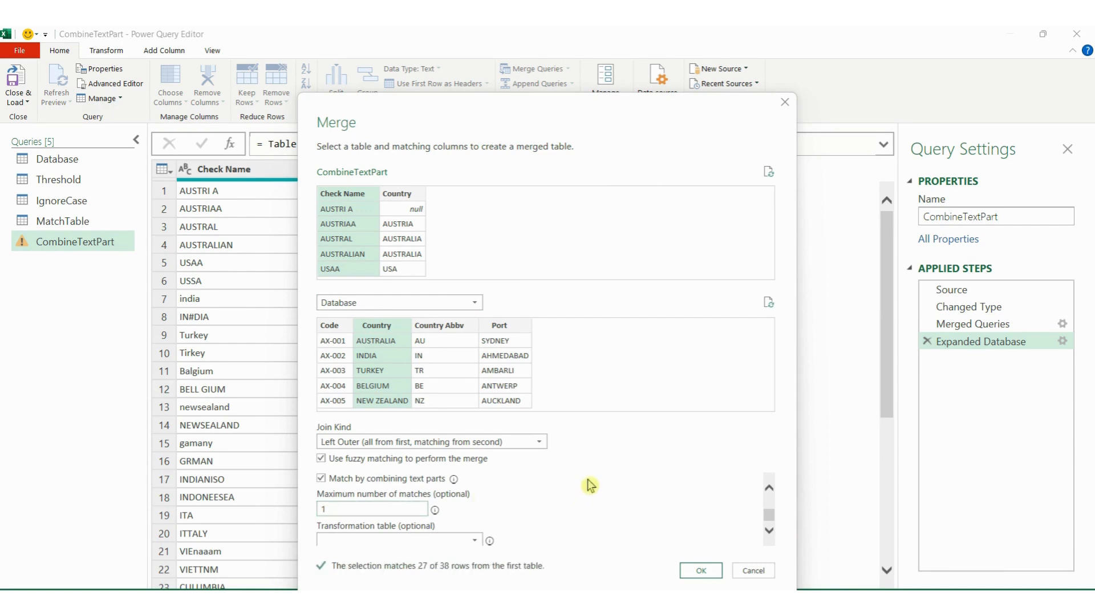
scroll(588, 490, up, 3)
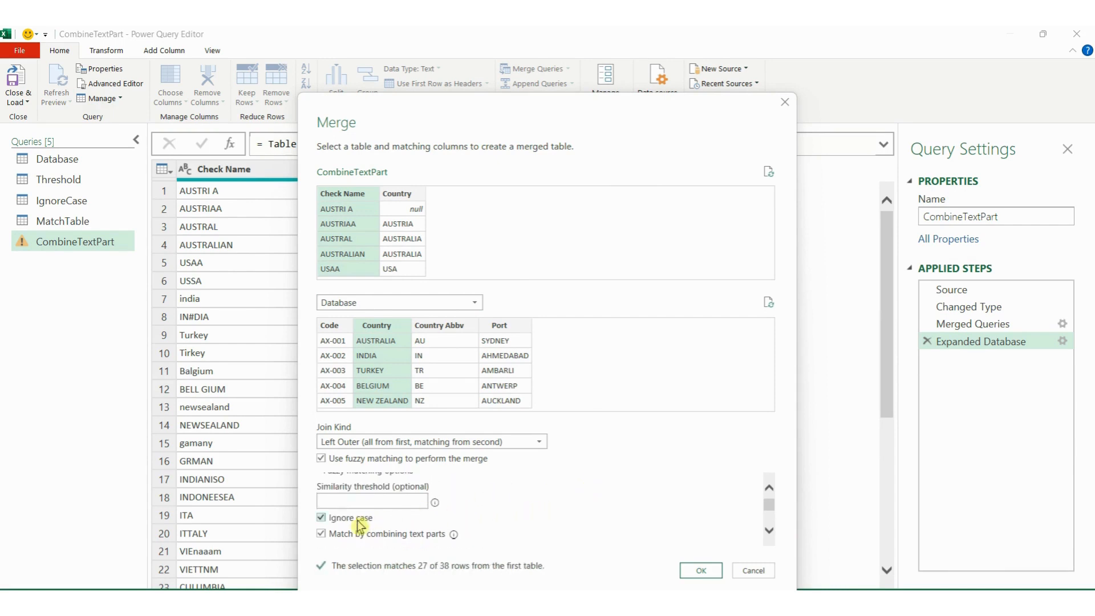
click(357, 520)
scroll(354, 522, down, 1)
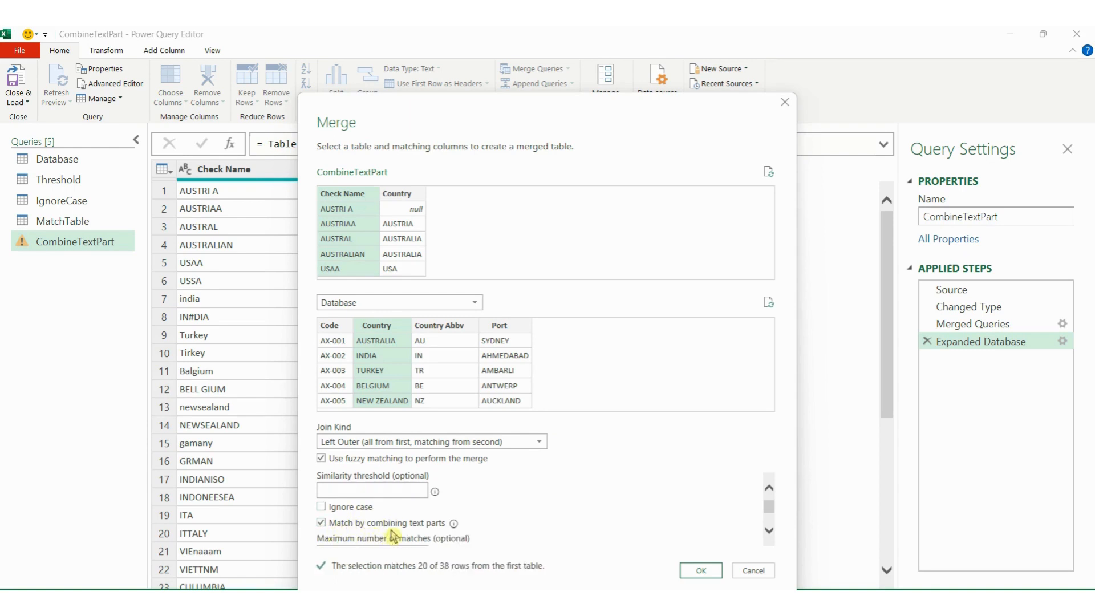
click(699, 570)
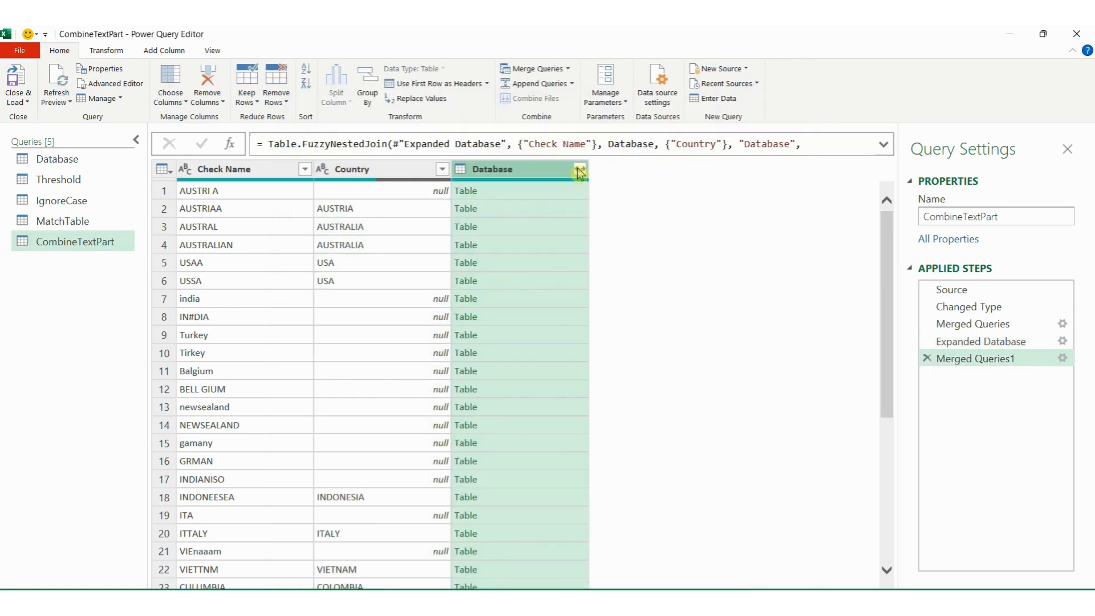
Expand only Country from the second merge's Database column in CombineTextPart, without the original column name as prefix.
click(580, 169)
click(379, 238)
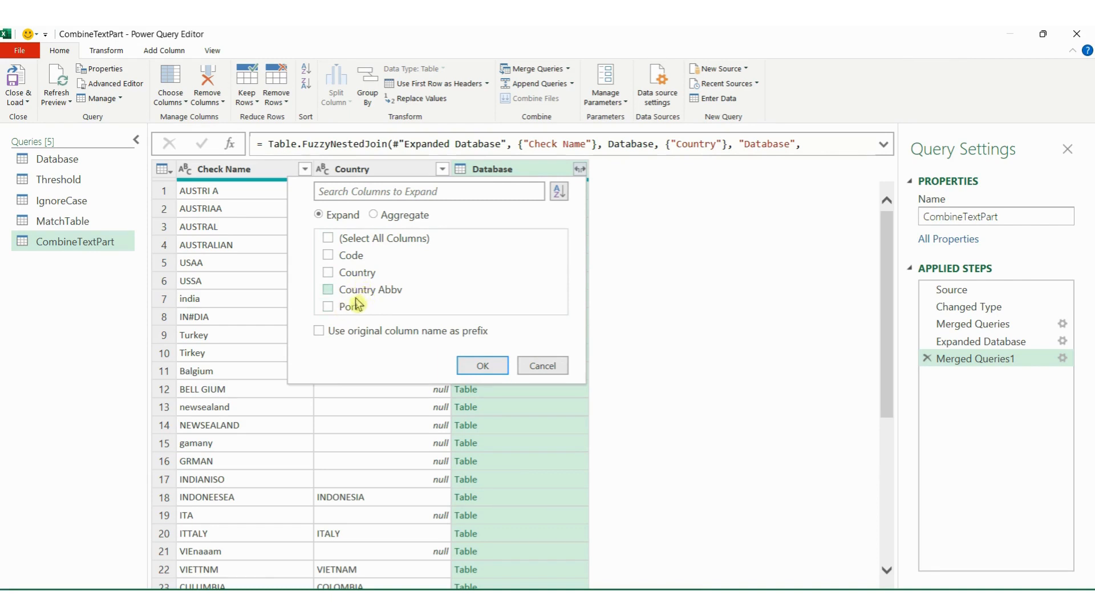
click(356, 278)
click(483, 366)
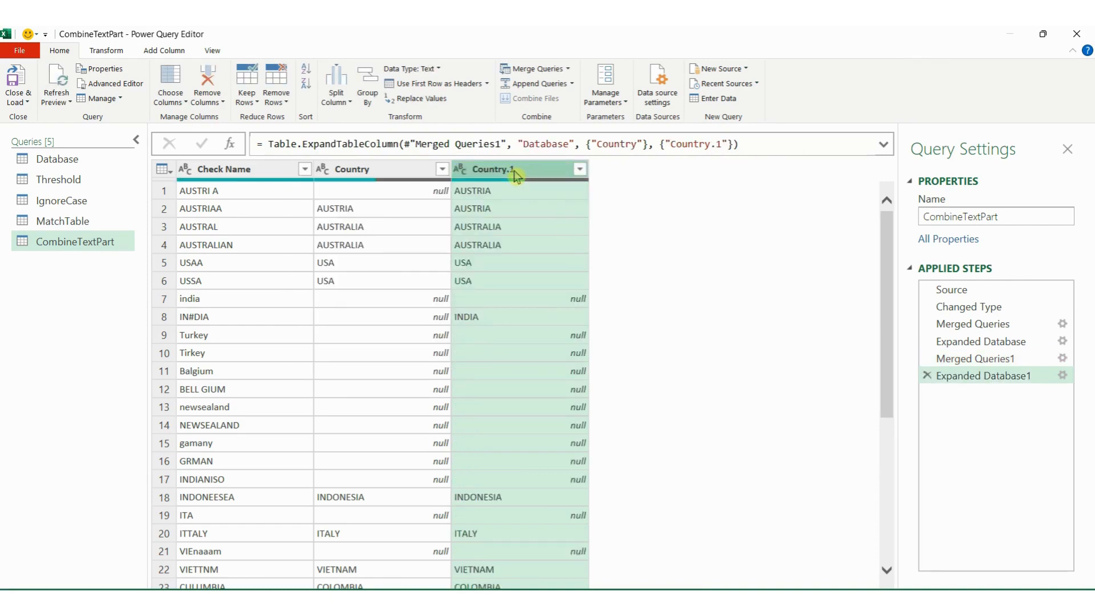
Rename the second merge's expanded country column to CombineTextPart and review its matches down to the last rows.
double_click(515, 170)
text(CombineTe)
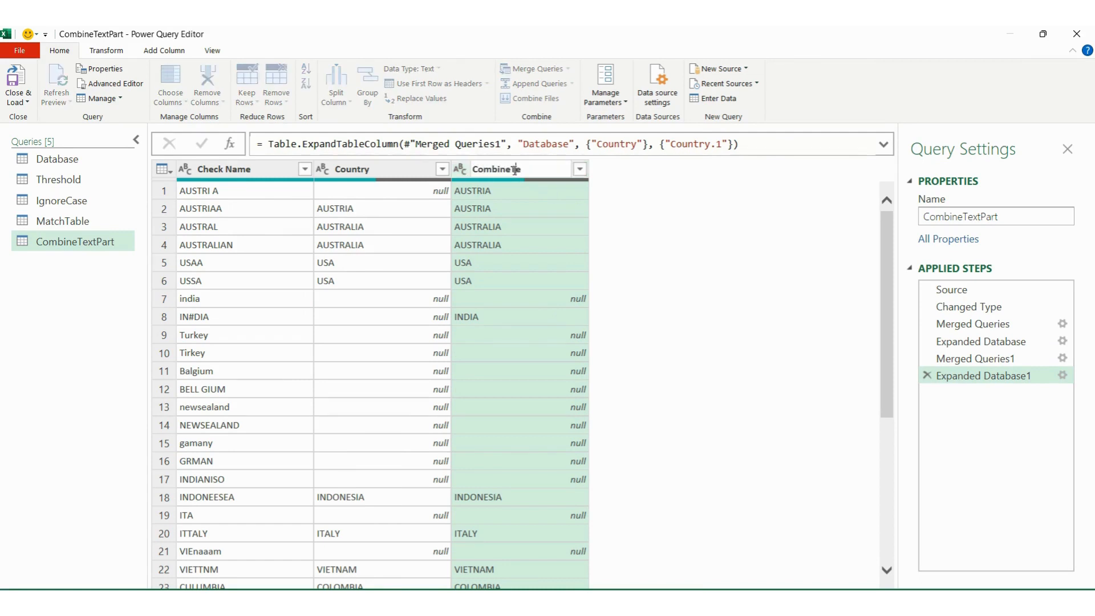
text(xtPart)
key(Return)
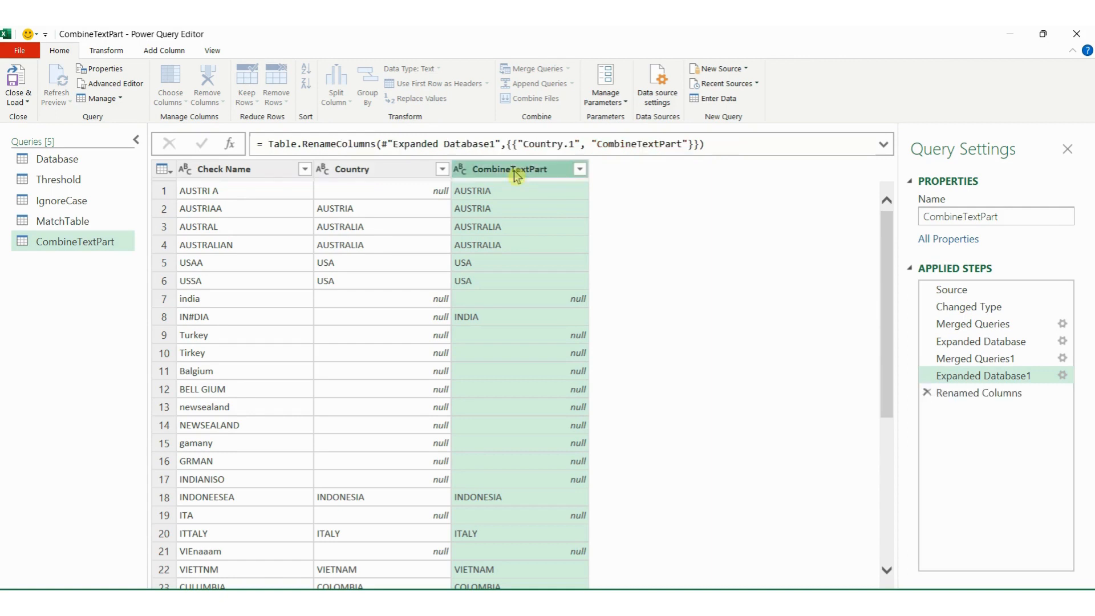
scroll(688, 291, down, 5)
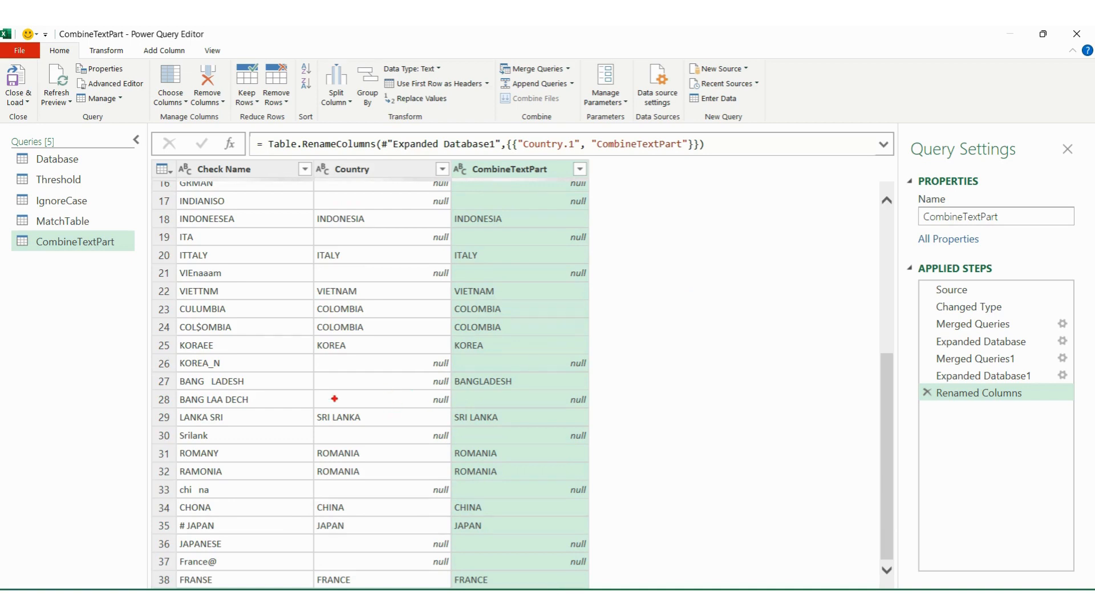
Compare the Country and CombineTextPart matches for the split names BANG LADESH, AUSTRI A and BELL GIUM.
drag(452, 367, 523, 396)
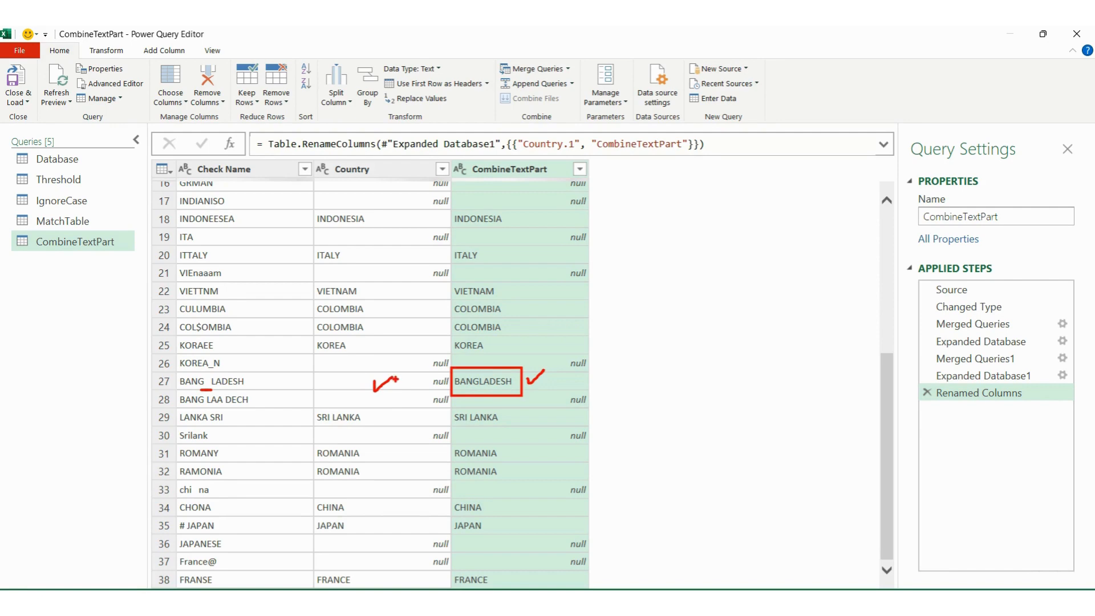
key(Escape)
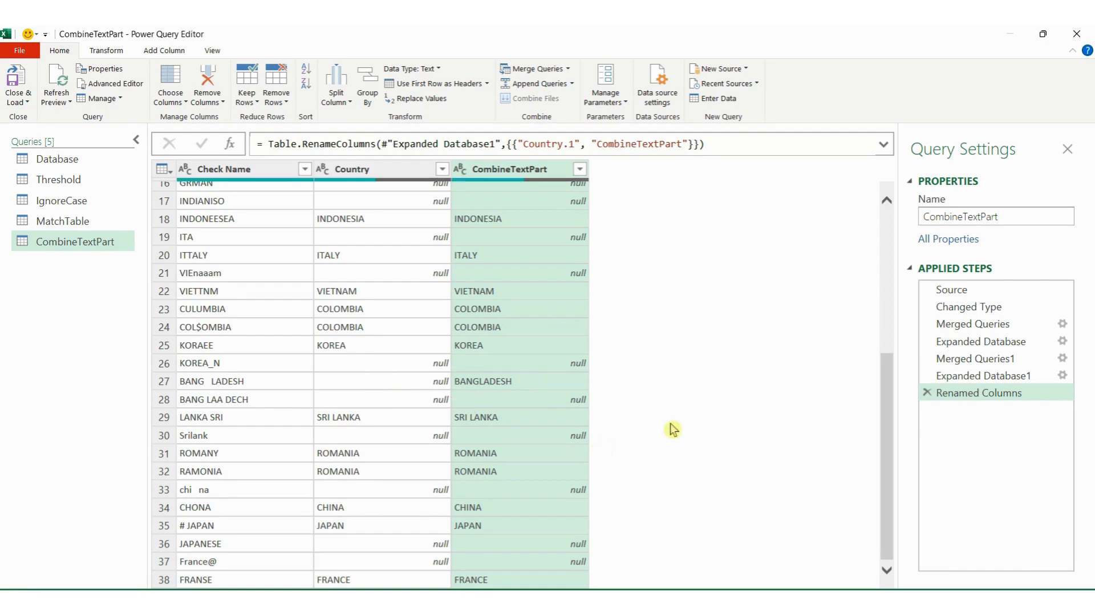
scroll(641, 430, up, 5)
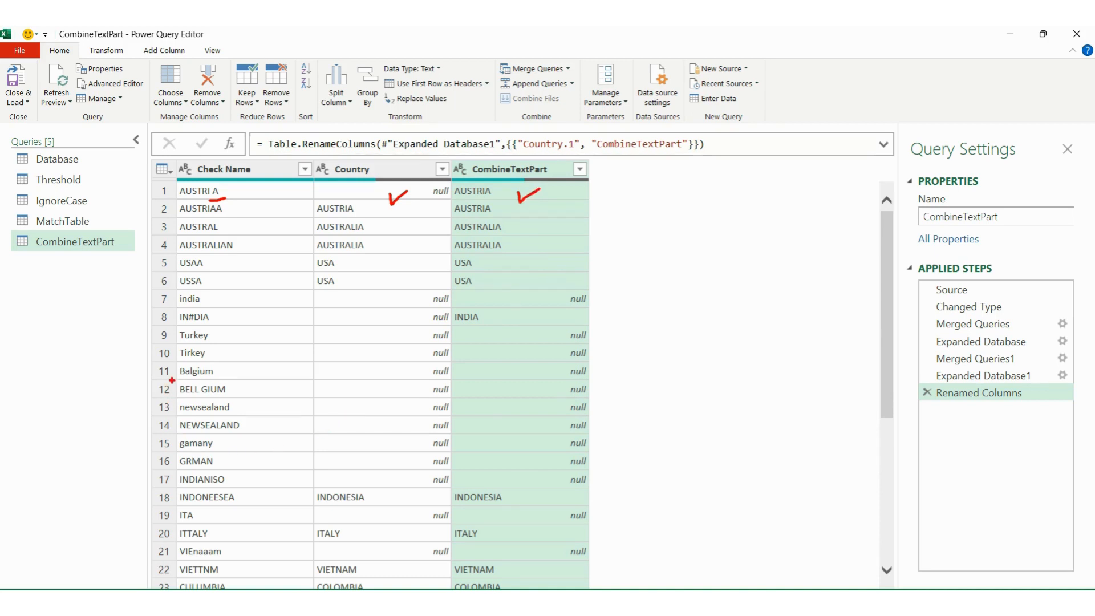
drag(171, 380, 244, 397)
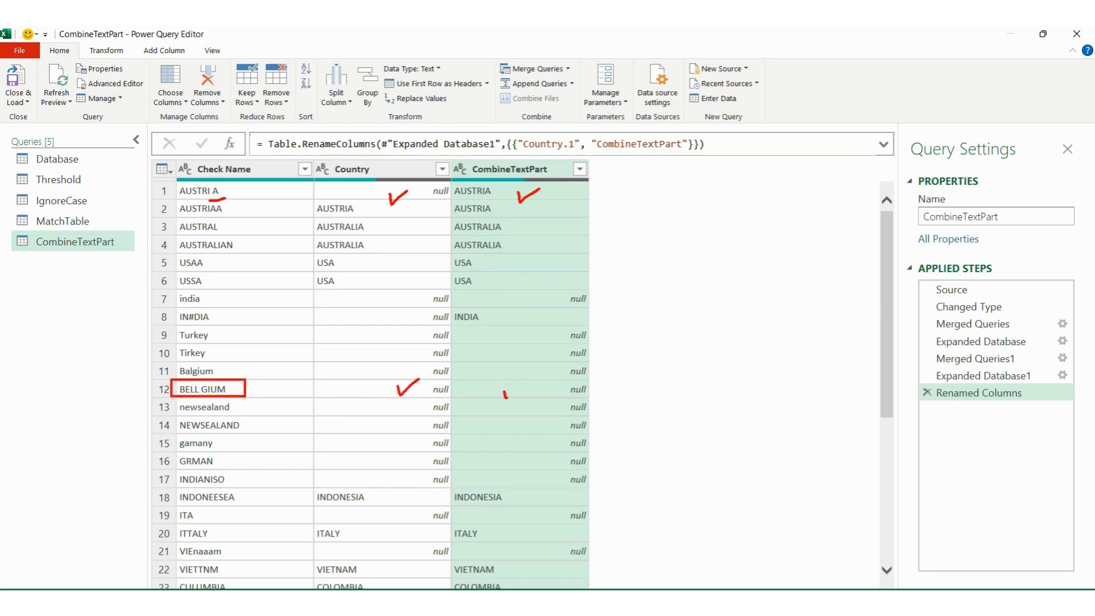
drag(505, 397, 521, 390)
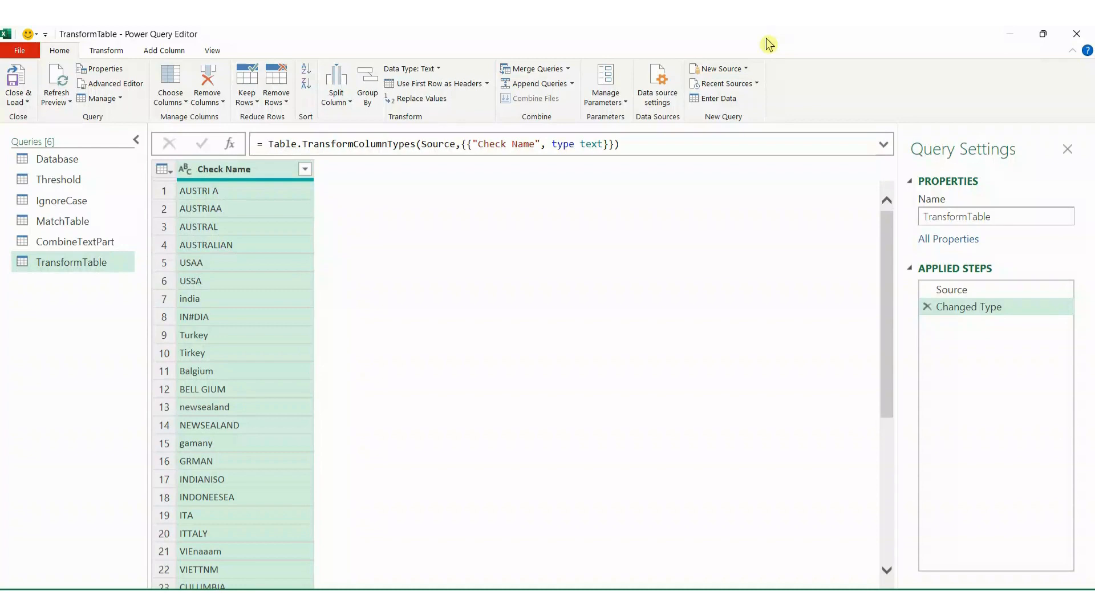
Set up a merge of TransformTable with Database, pairing Check Name with the database's Country column.
click(535, 71)
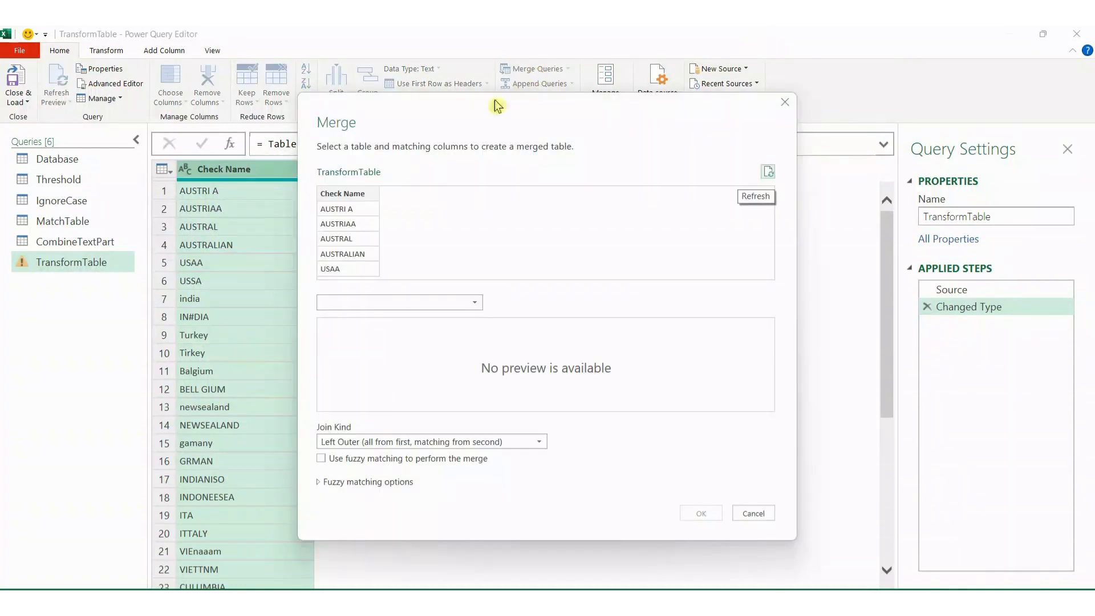
click(352, 303)
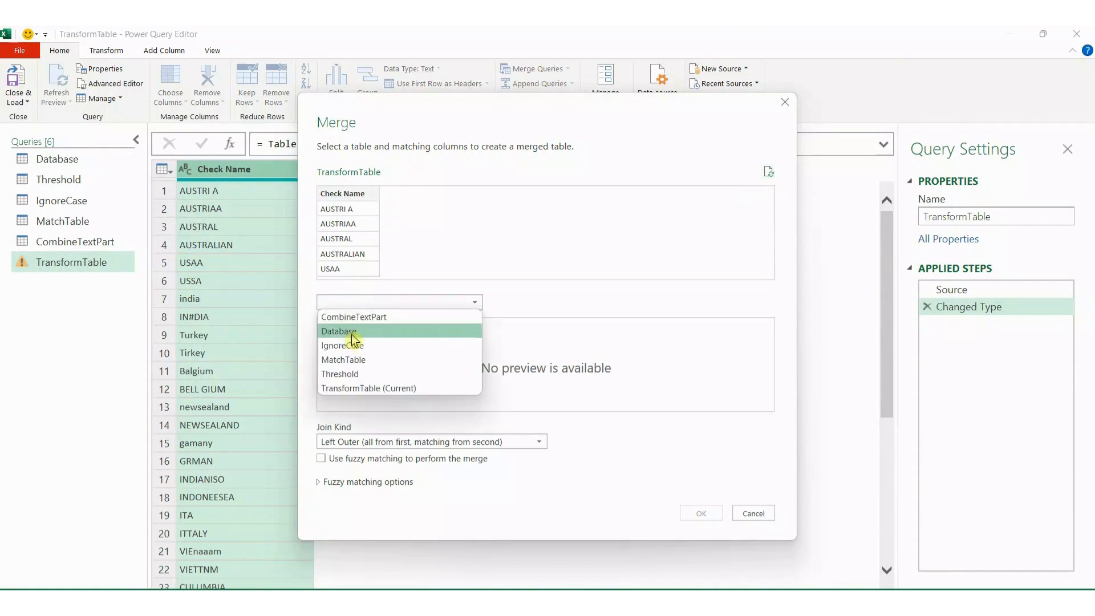
click(350, 328)
click(344, 194)
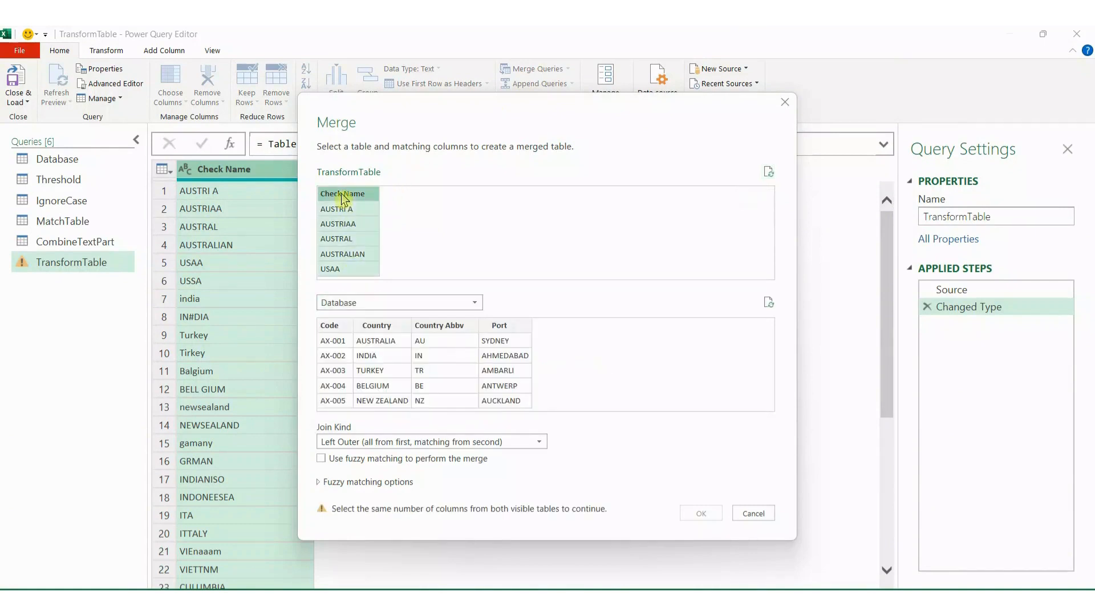
click(377, 328)
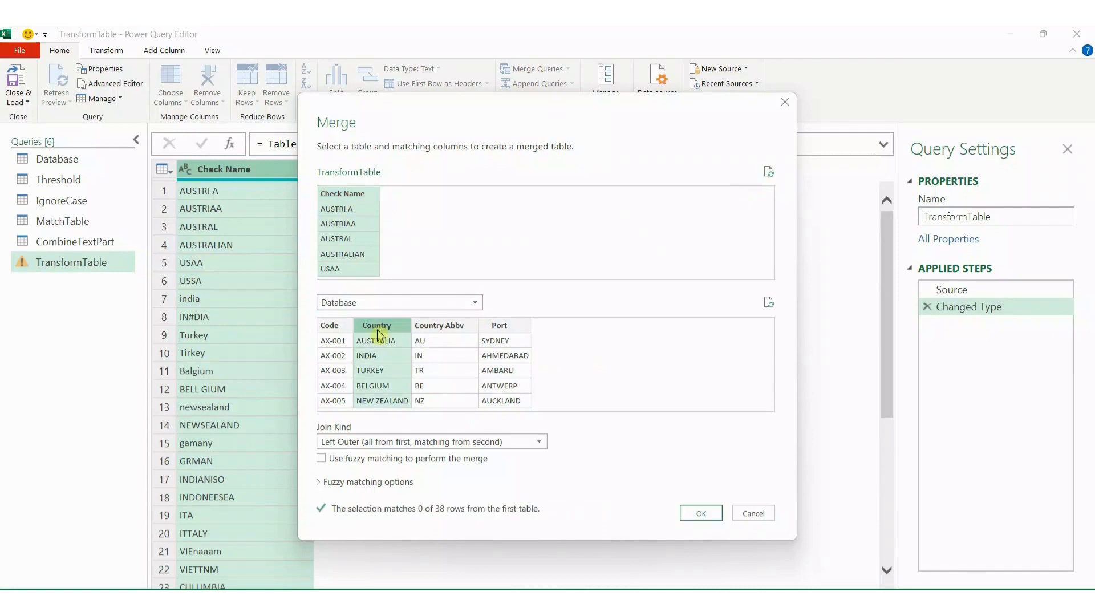
Apply the TransformTable merge with fuzzy matching, keeping Ignore case and Match by combining text parts on and the similarity threshold empty.
click(323, 458)
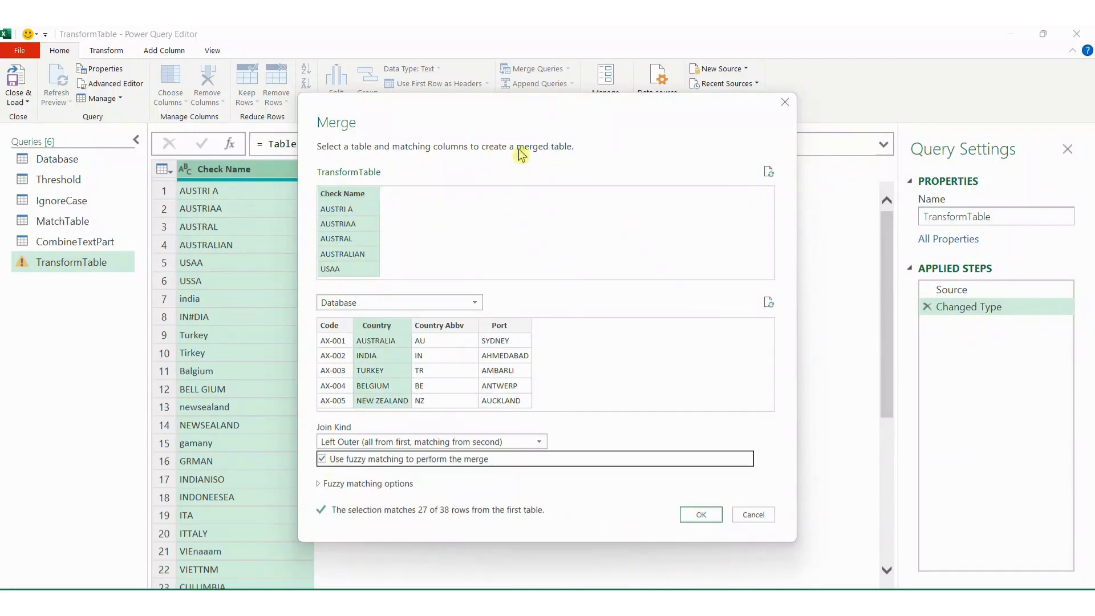
drag(525, 112, 503, 75)
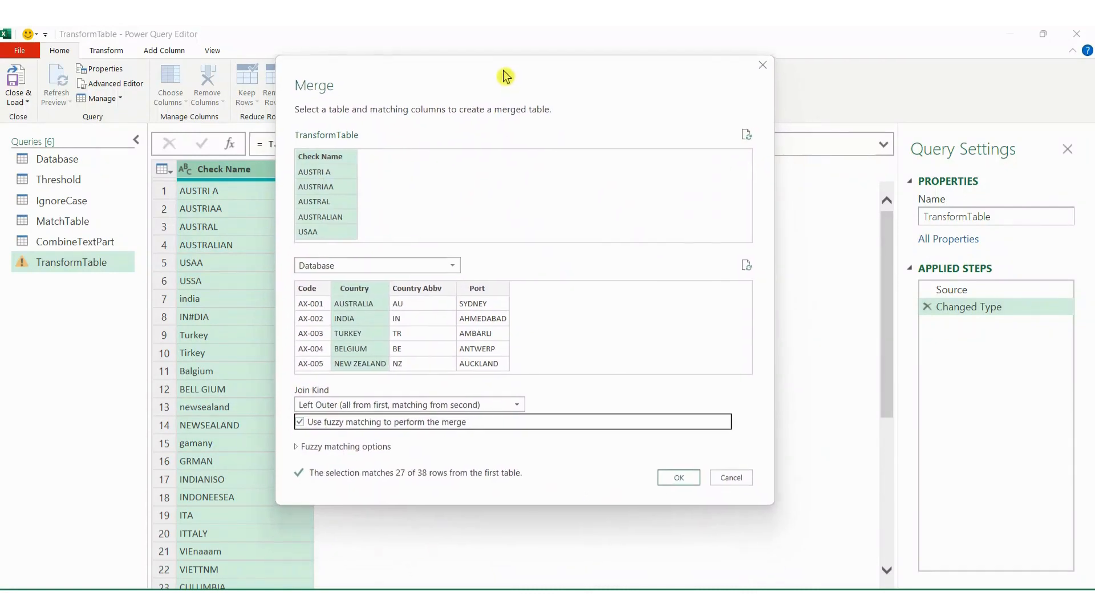
click(297, 446)
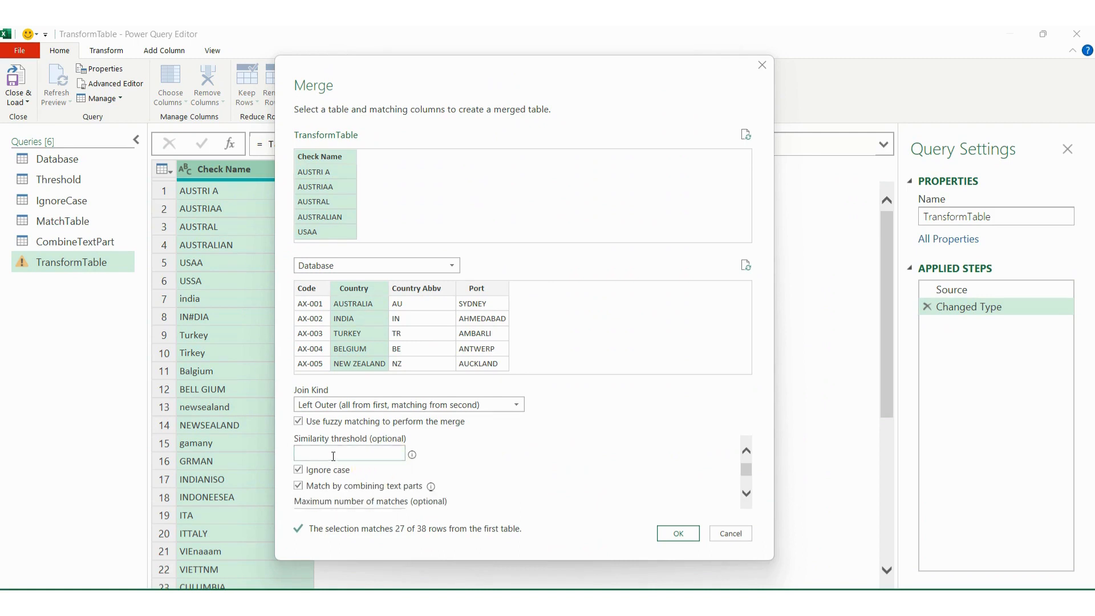
click(333, 456)
scroll(452, 457, down, 1)
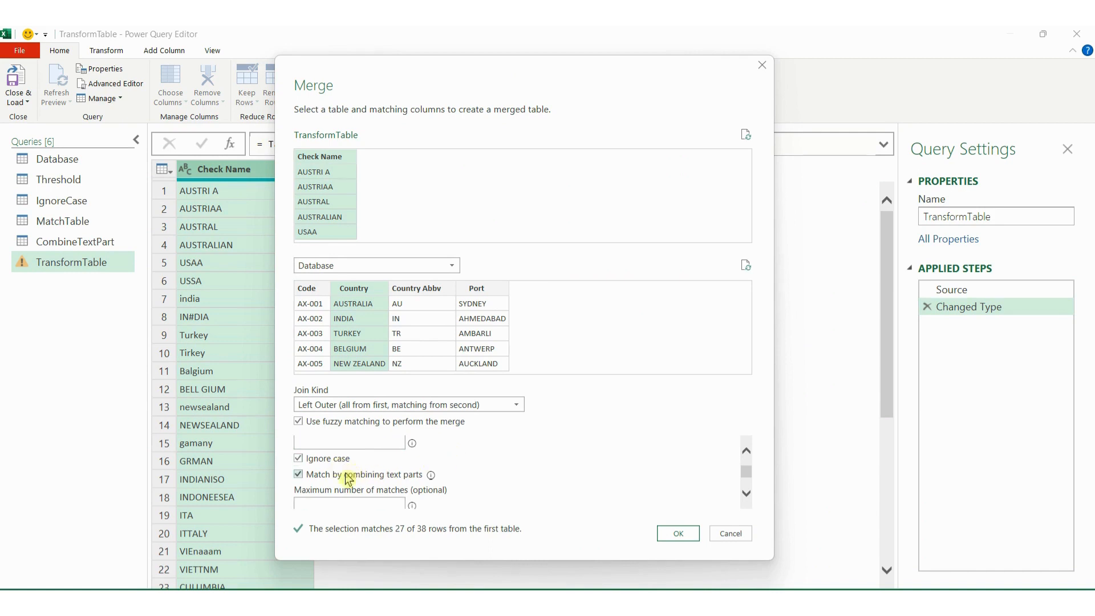
scroll(342, 481, down, 1)
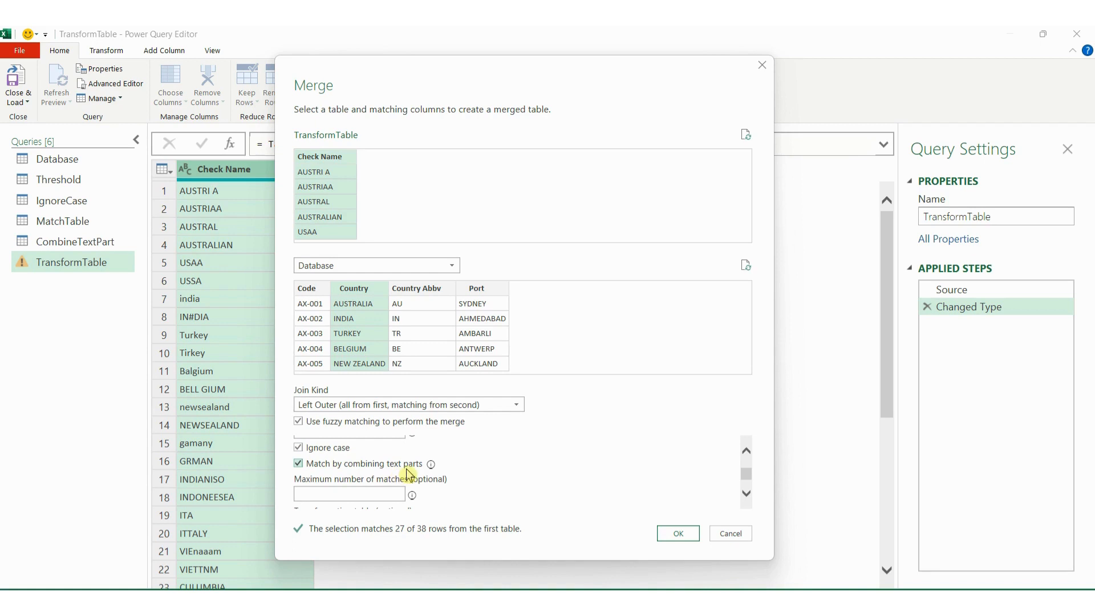
scroll(402, 479, down, 1)
scroll(343, 487, down, 2)
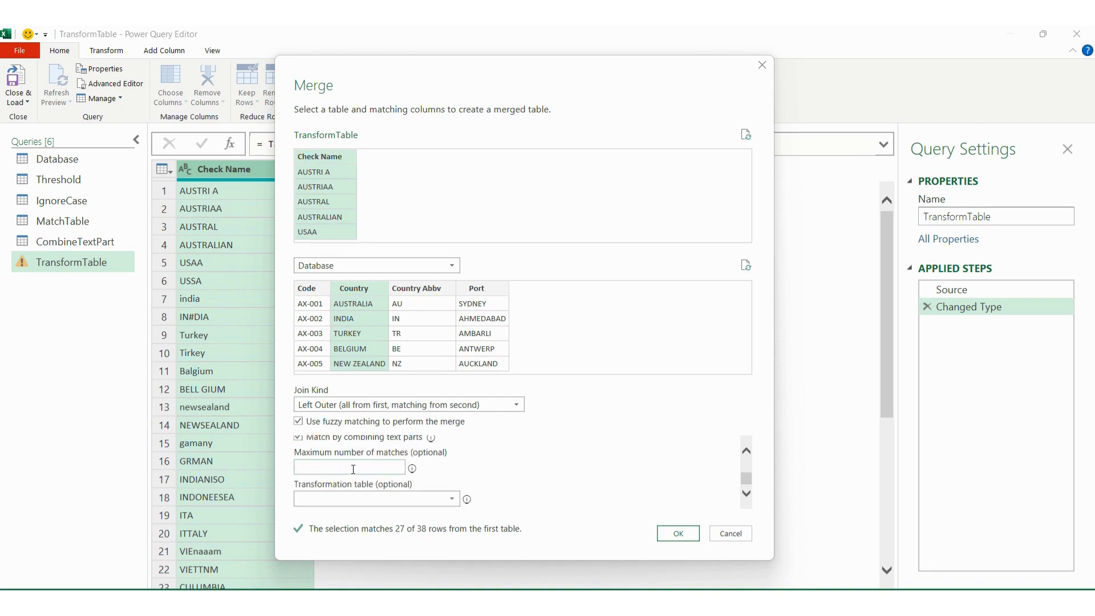
click(342, 466)
click(683, 535)
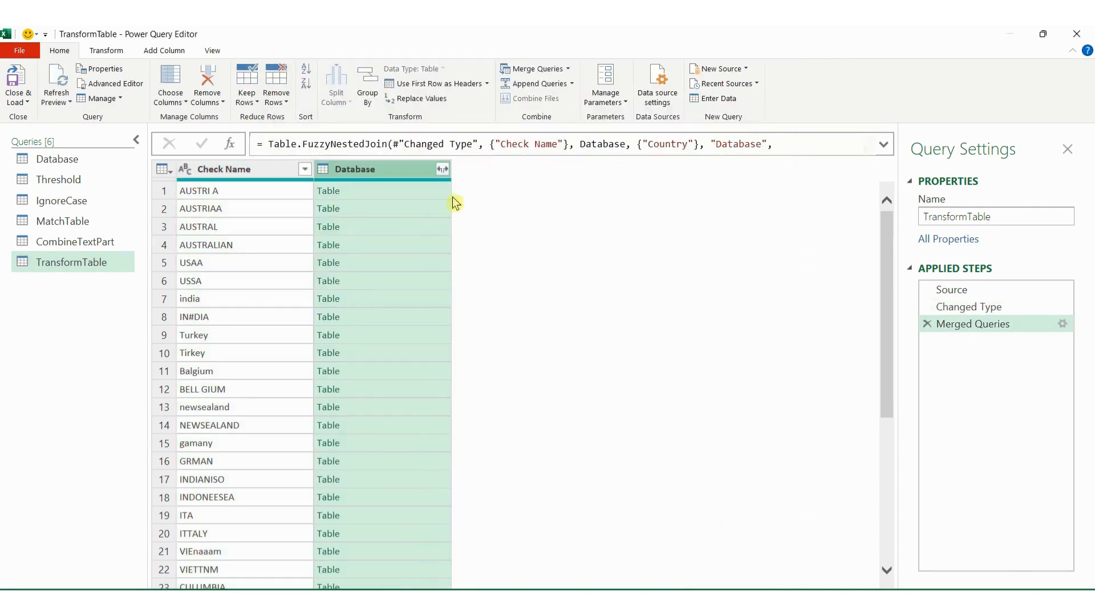
Expand only Country from TransformTable's Database column, without the original column name as prefix, and review the matches down the rows.
click(443, 171)
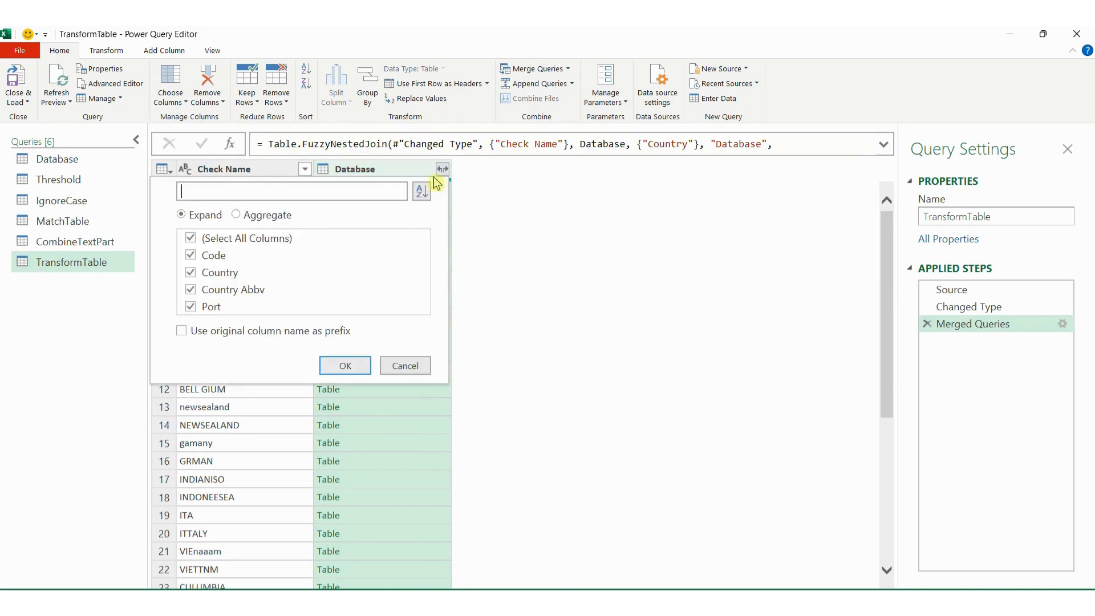
click(231, 240)
click(221, 276)
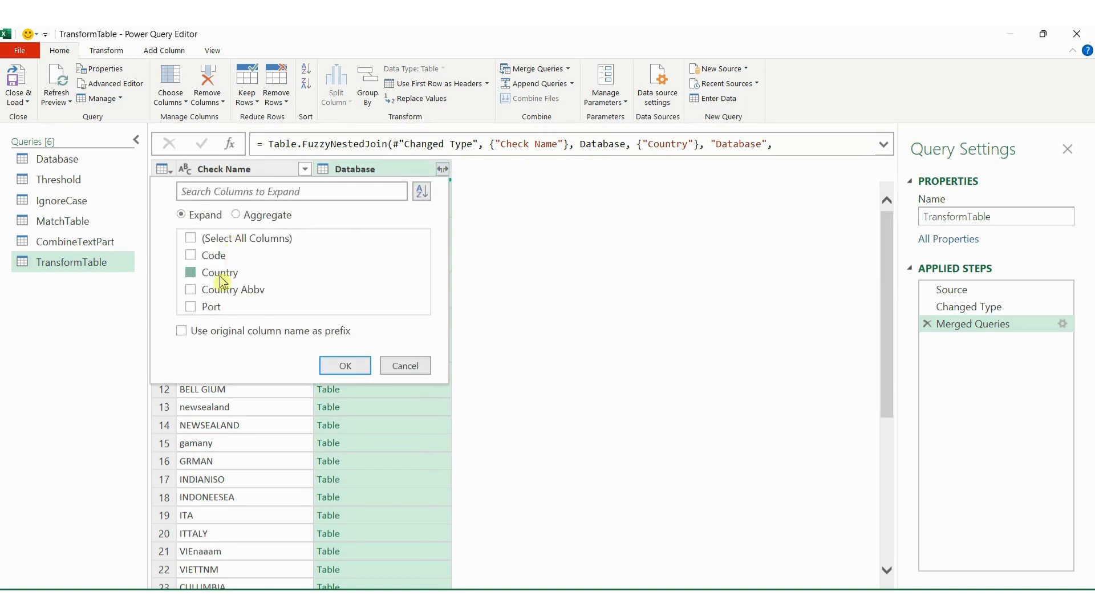
click(348, 367)
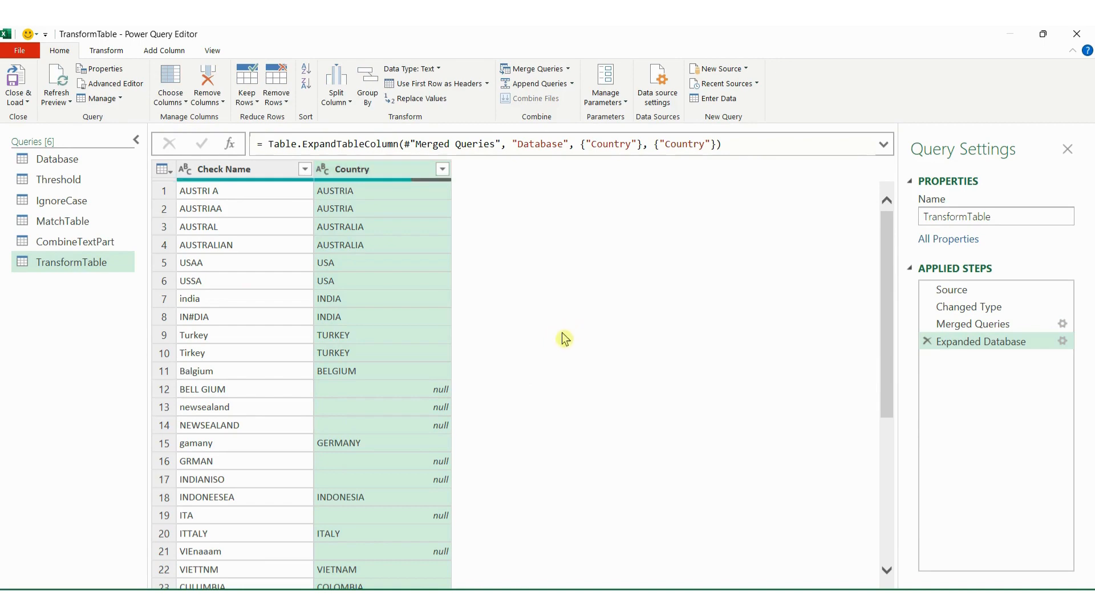
scroll(564, 342, down, 4)
scroll(491, 300, up, 2)
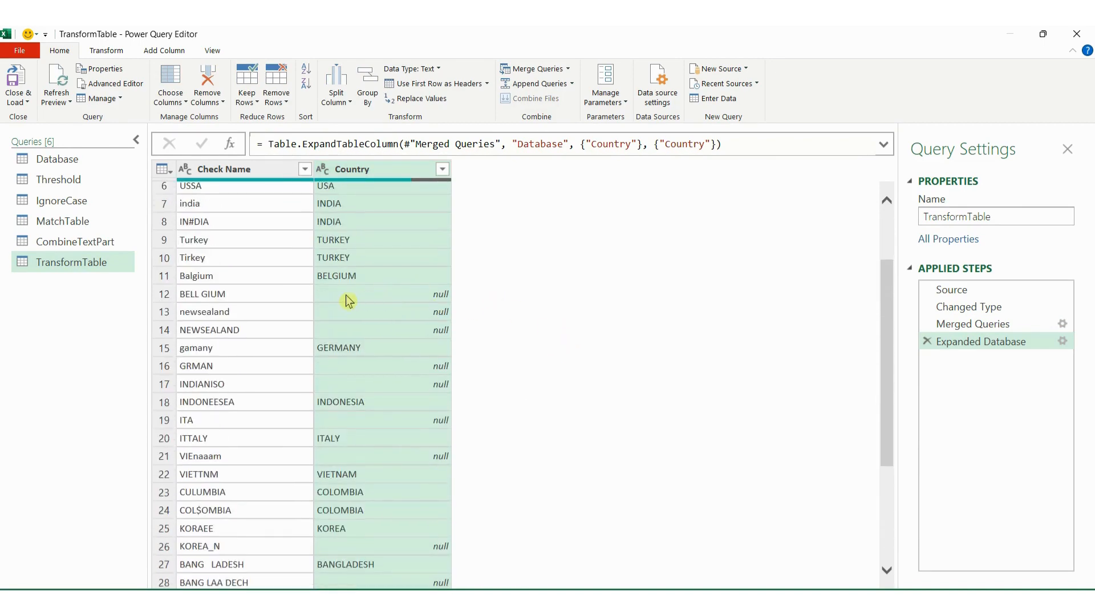
scroll(349, 345, down, 1)
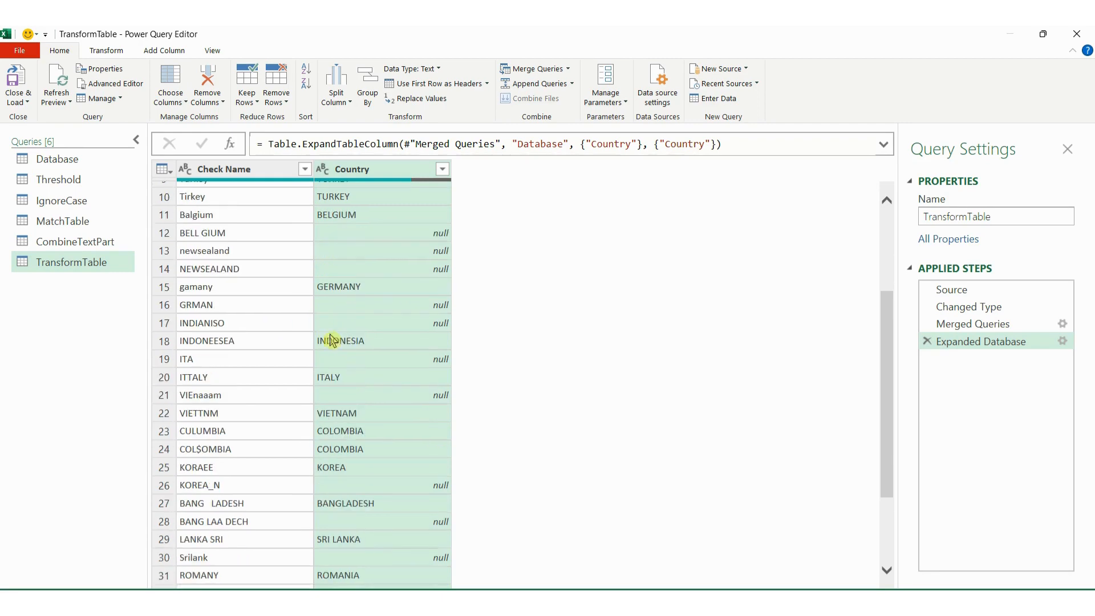
scroll(353, 411, down, 2)
scroll(354, 399, up, 5)
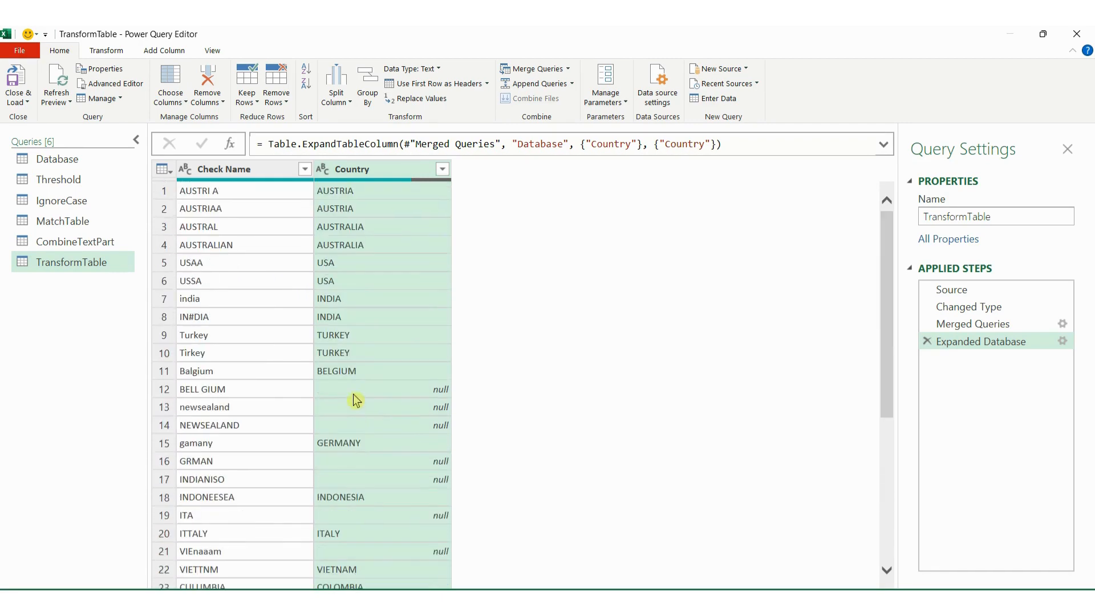
click(374, 173)
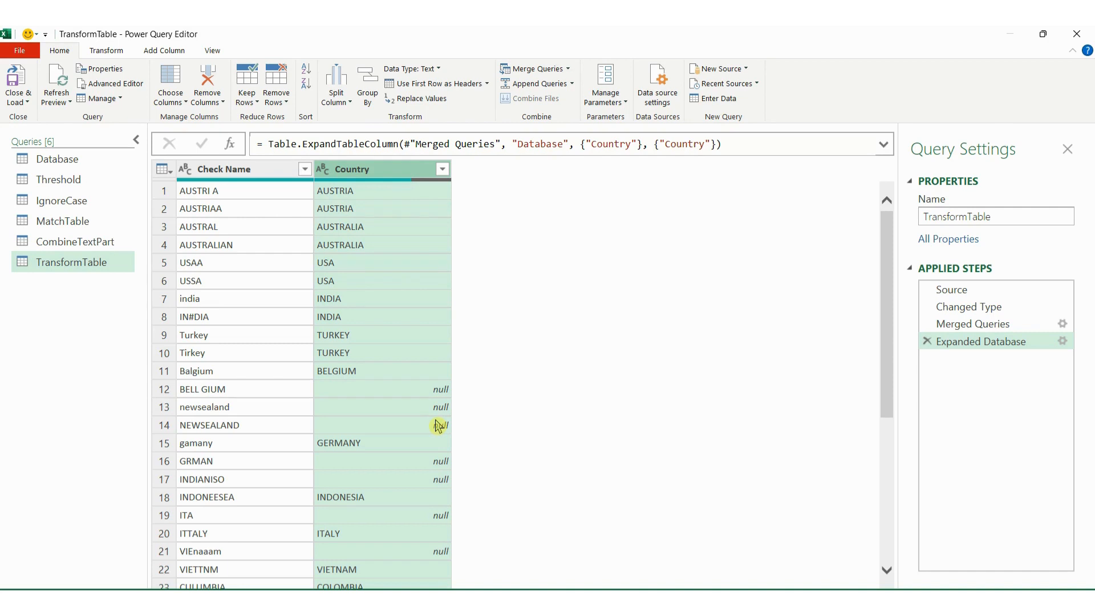
Examine the From and To name pairs in the MatchTable query.
click(54, 225)
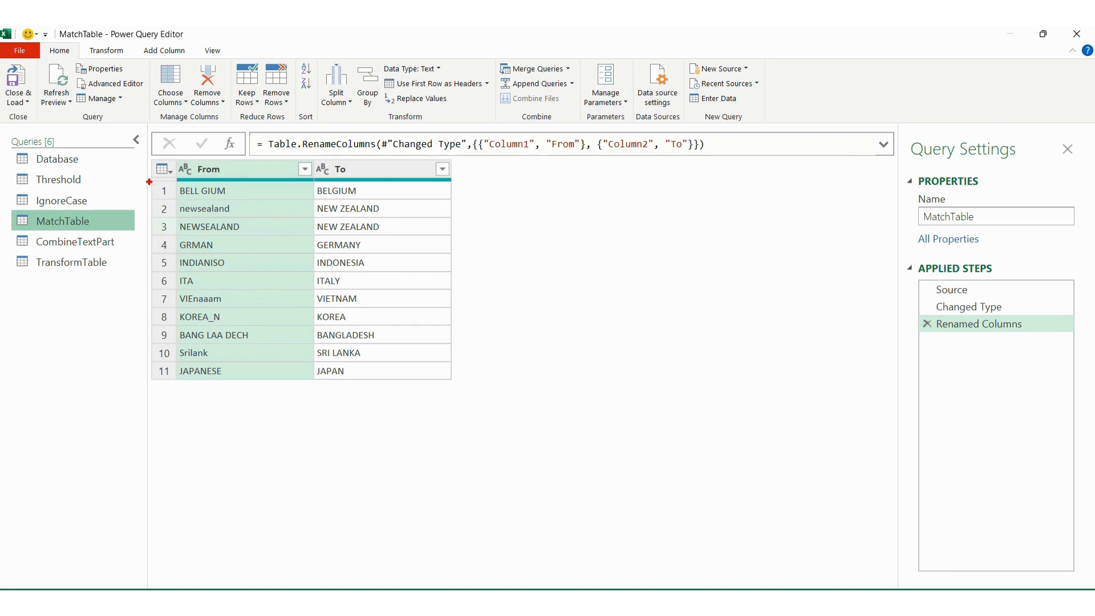
mouse_move(147, 158)
mouse_down()
mouse_move(216, 268)
mouse_move(357, 364)
mouse_move(460, 388)
mouse_up()
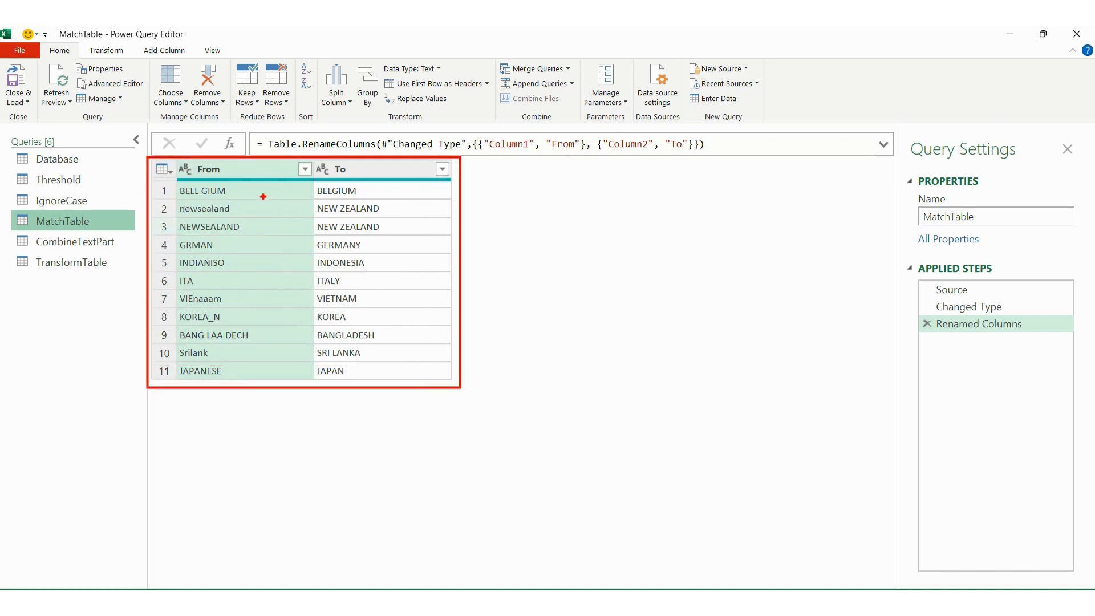
drag(254, 202, 269, 184)
drag(402, 272, 419, 257)
key(Escape)
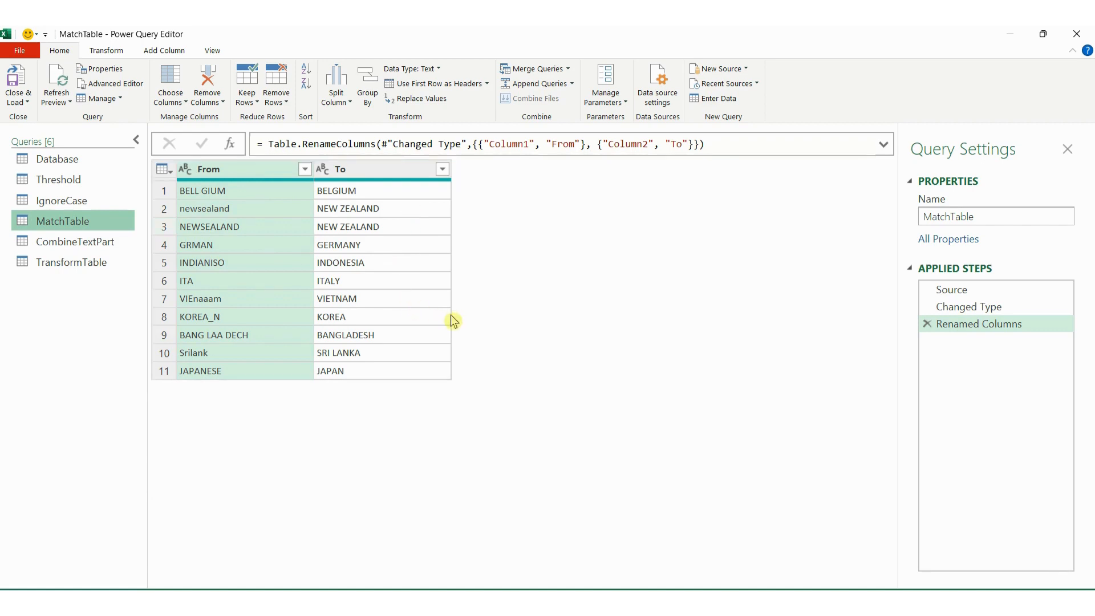
Set up a second merge of TransformTable with Database, again pairing Check Name with the database's Country column.
click(74, 265)
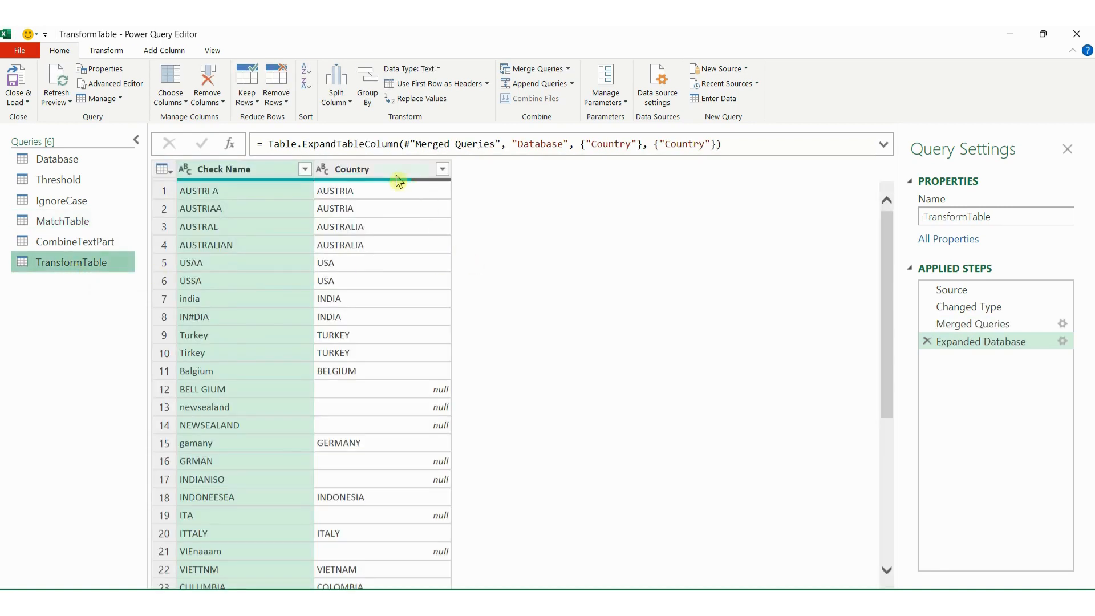
click(393, 170)
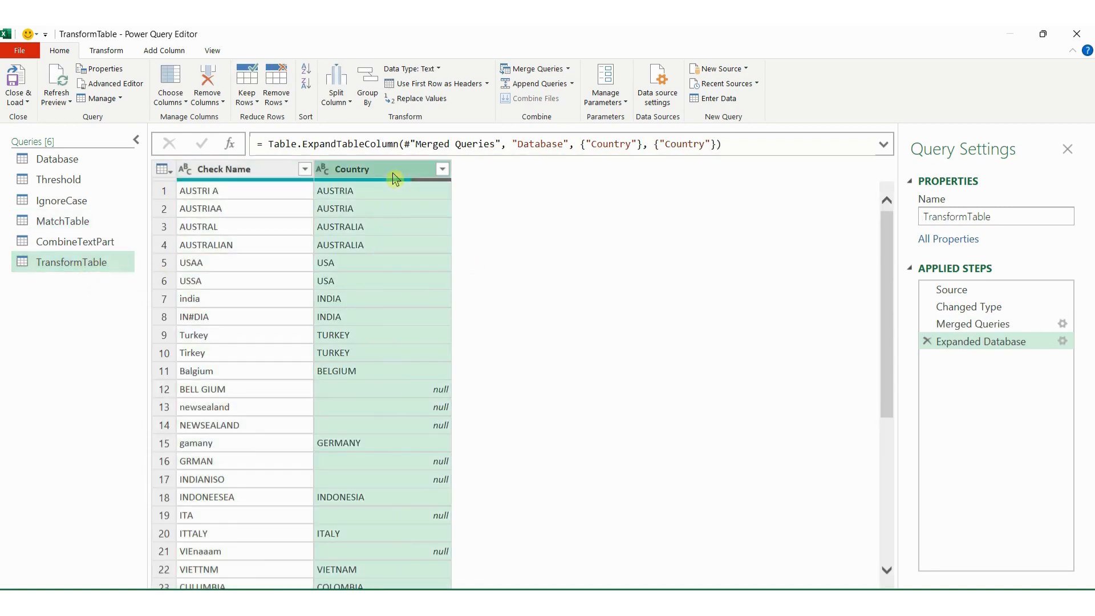
click(536, 71)
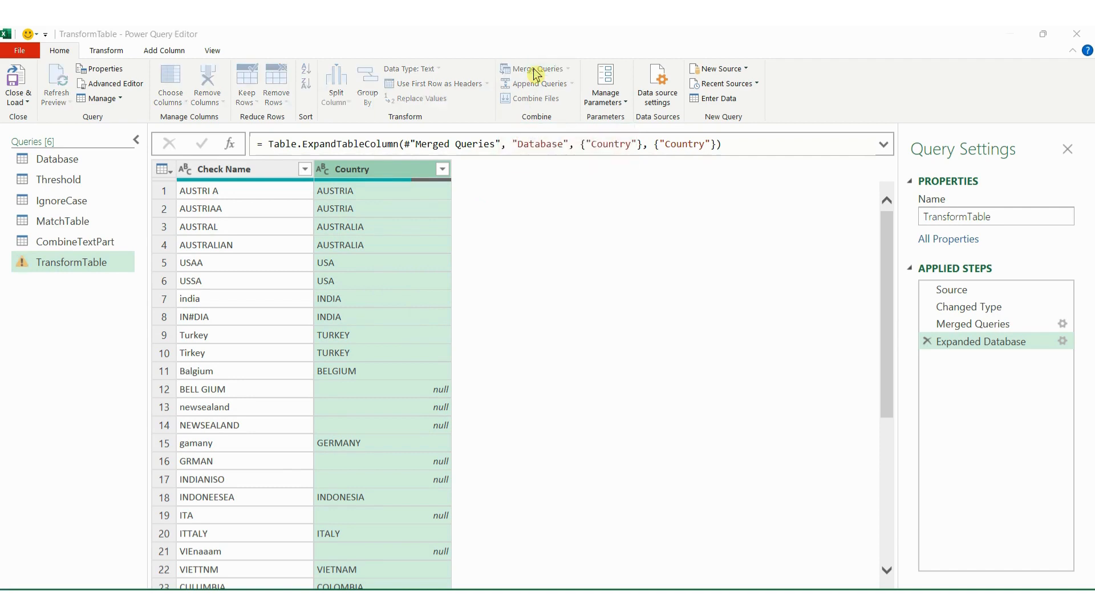
click(365, 303)
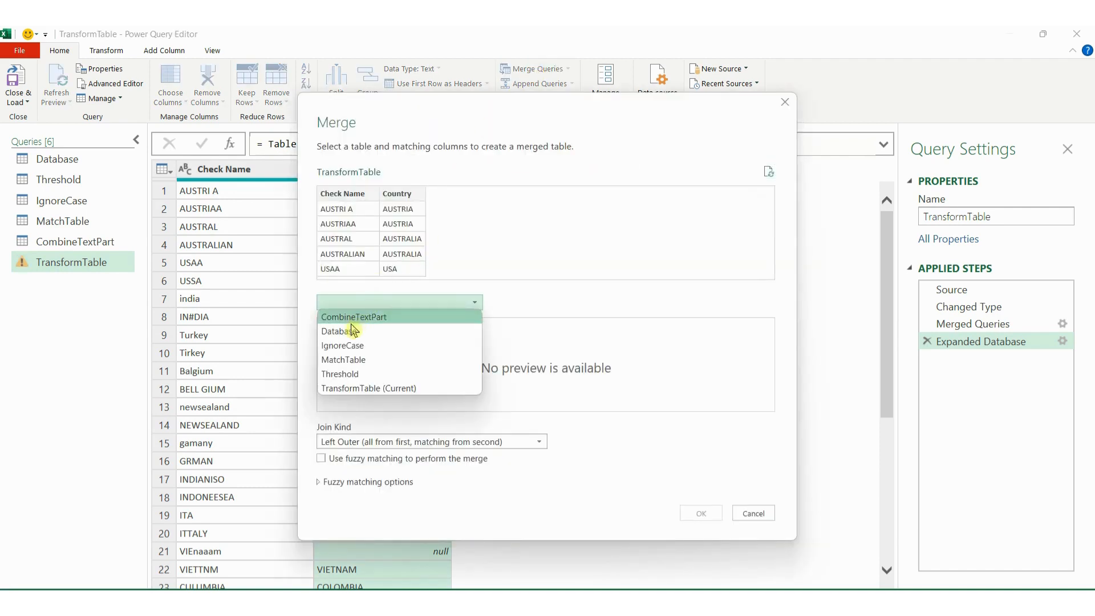
click(351, 334)
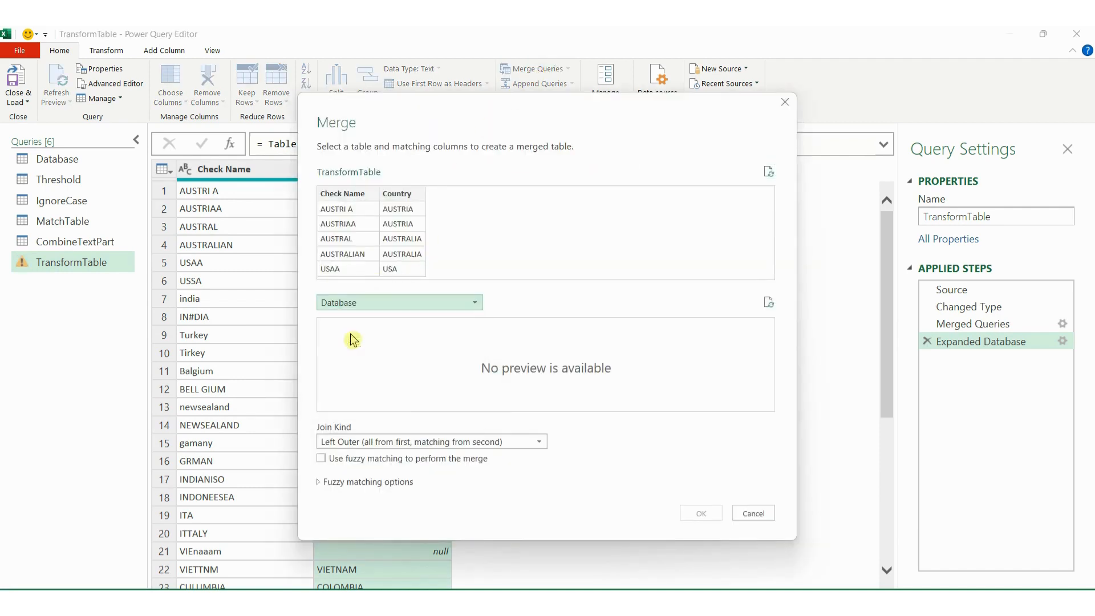
click(343, 194)
click(384, 325)
Turn on fuzzy matching for the second TransformTable merge and set the maximum number of matches to 1.
click(322, 458)
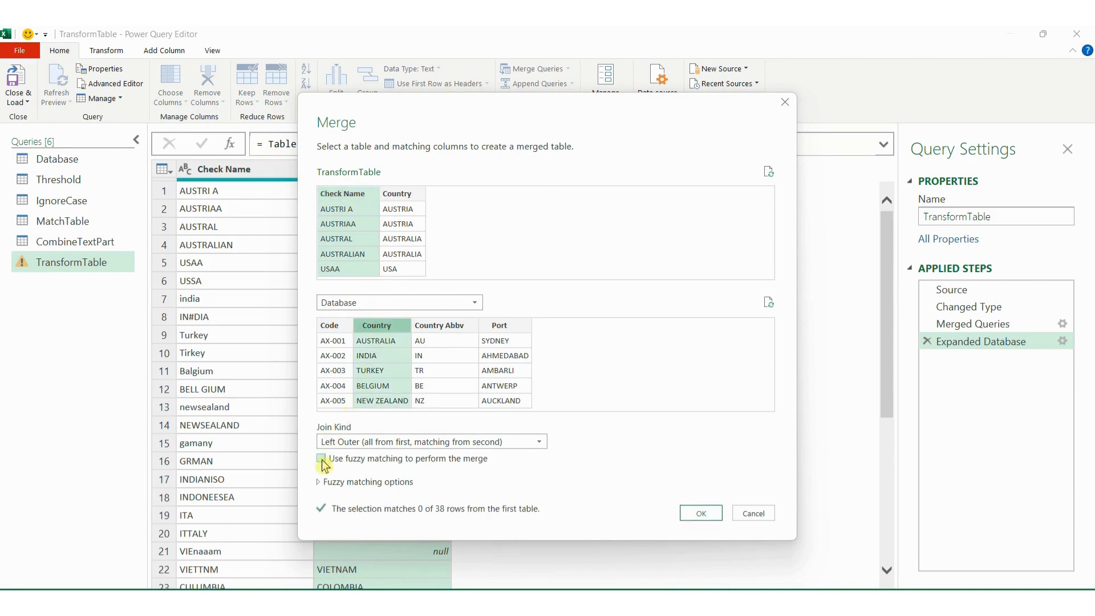
drag(521, 122, 478, 92)
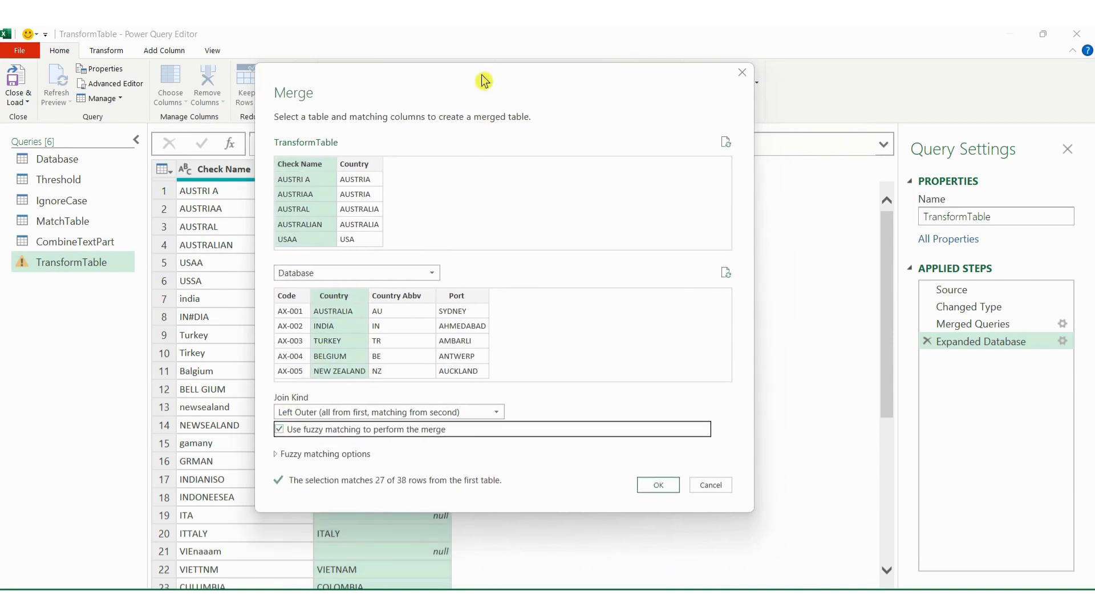
click(281, 453)
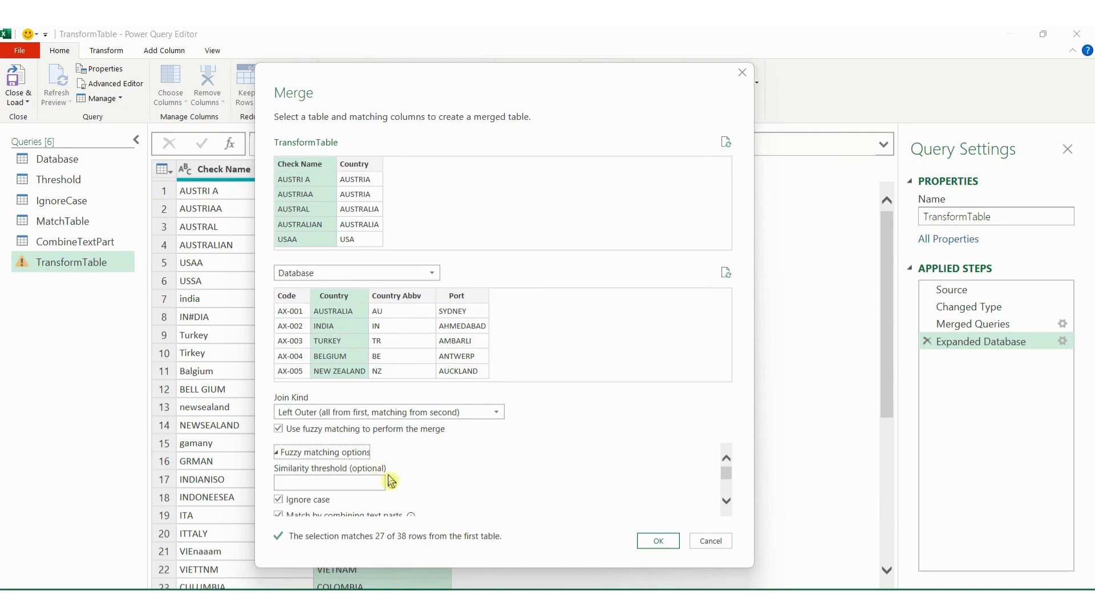
scroll(383, 479, down, 1)
scroll(356, 486, down, 1)
scroll(356, 486, up, 1)
scroll(355, 486, down, 2)
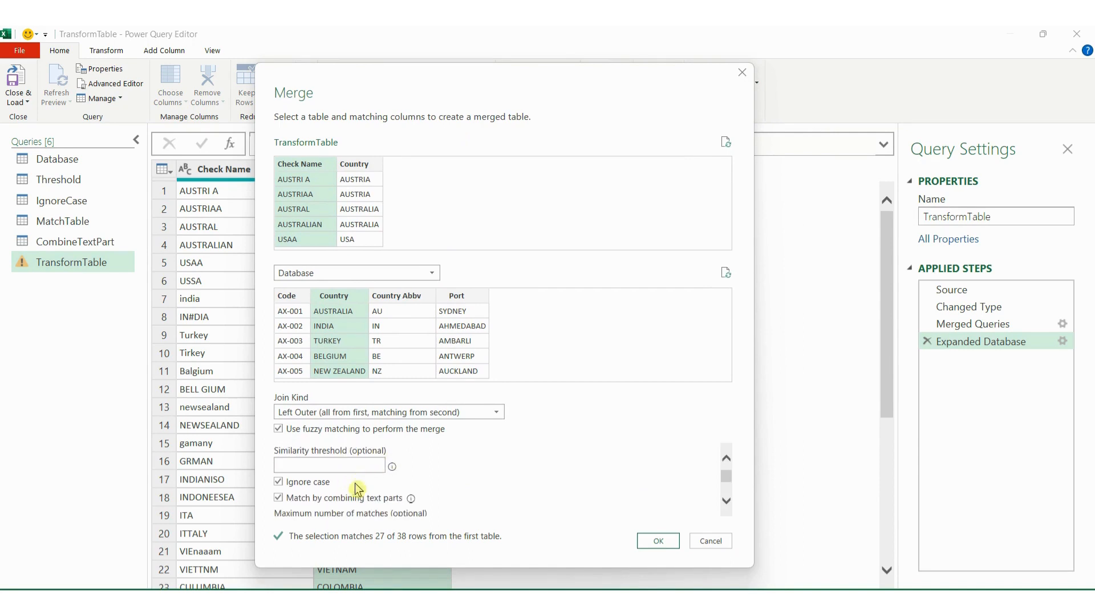
scroll(355, 485, down, 1)
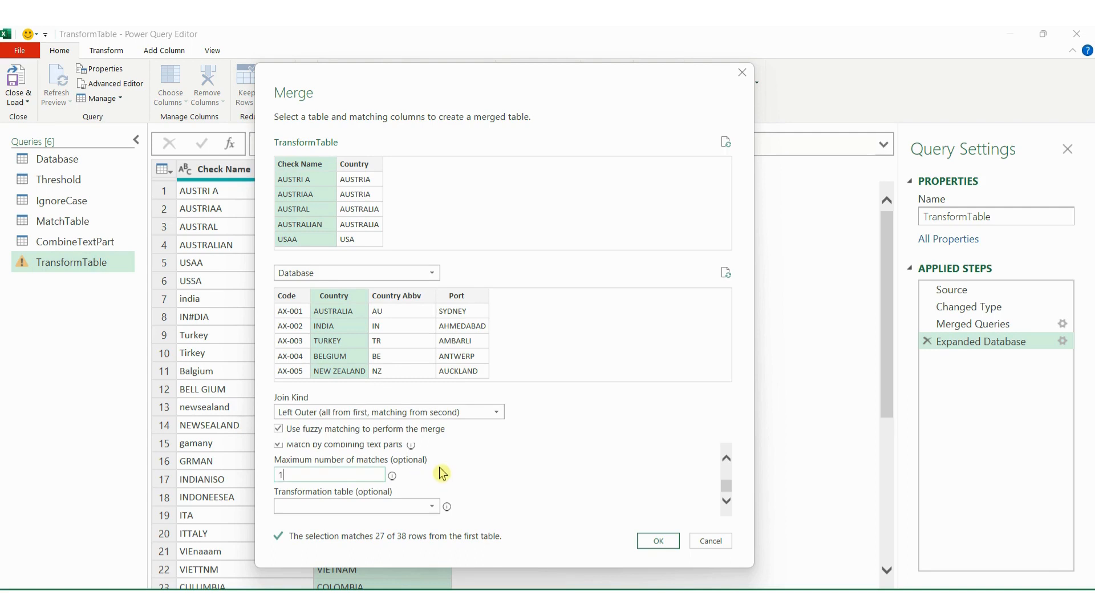
Choose MatchTable as the merge's transformation table and apply the merge.
click(434, 508)
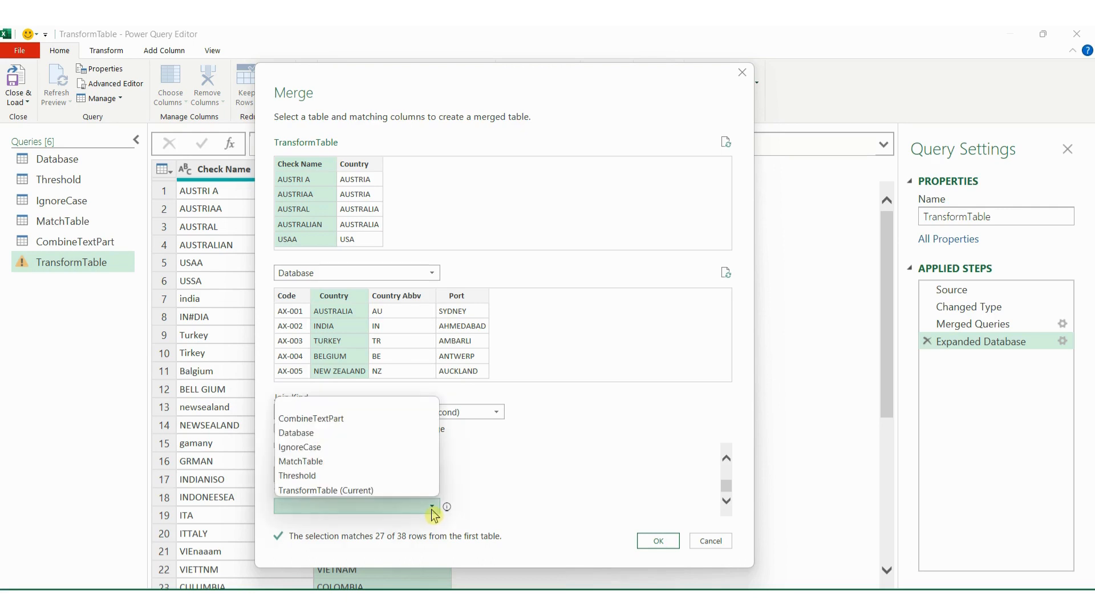
click(385, 460)
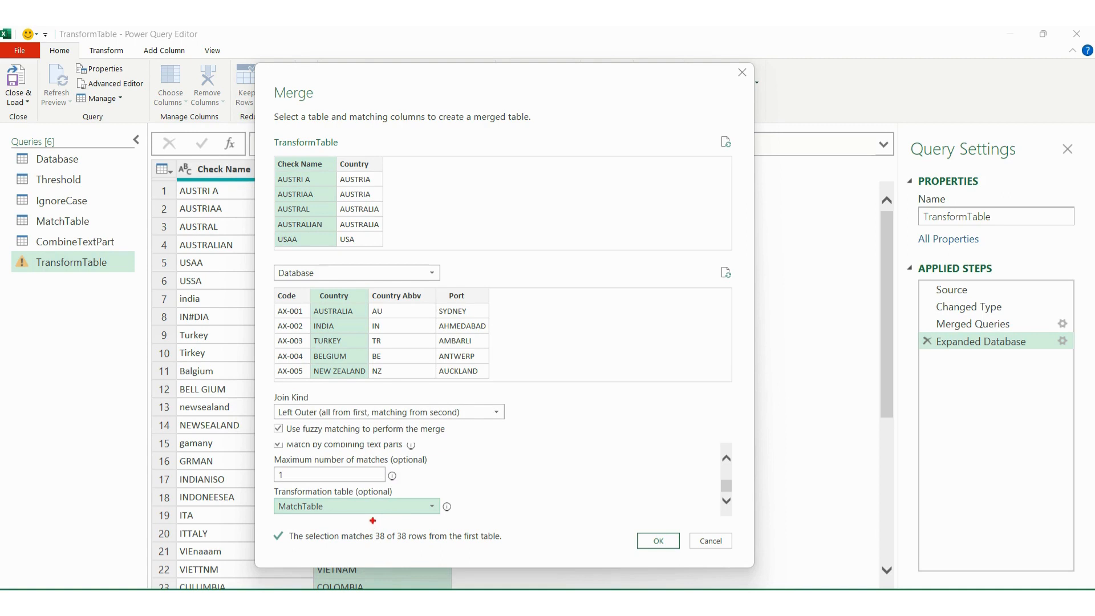
mouse_move(372, 520)
mouse_down()
mouse_move(399, 552)
mouse_move(429, 551)
mouse_up()
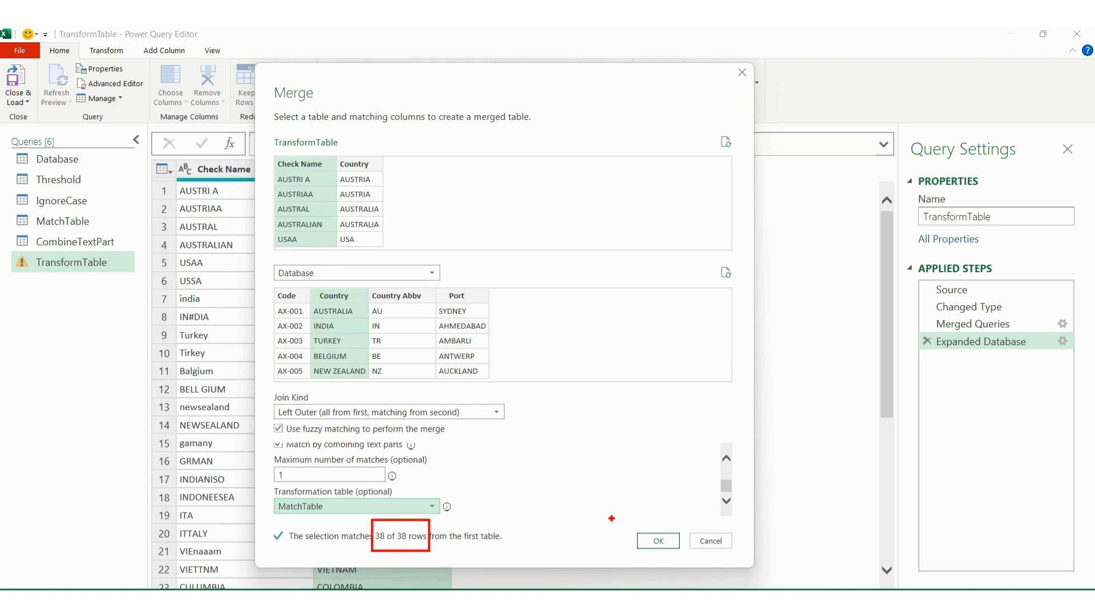
click(656, 543)
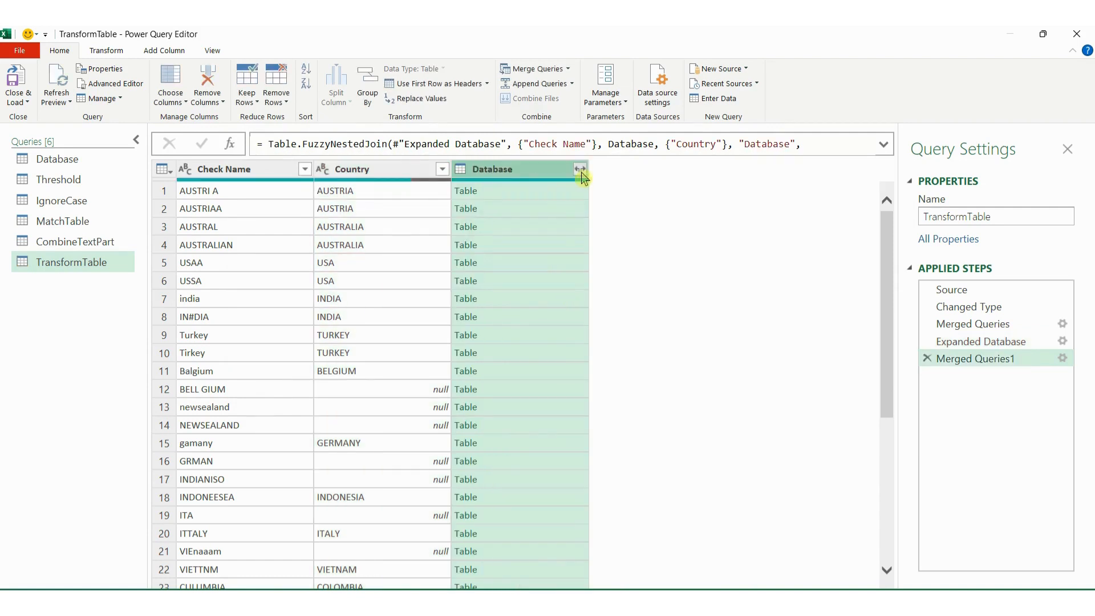
Expand only Country from the newly merged Database column, without the original column name as prefix.
click(580, 170)
click(382, 239)
click(358, 274)
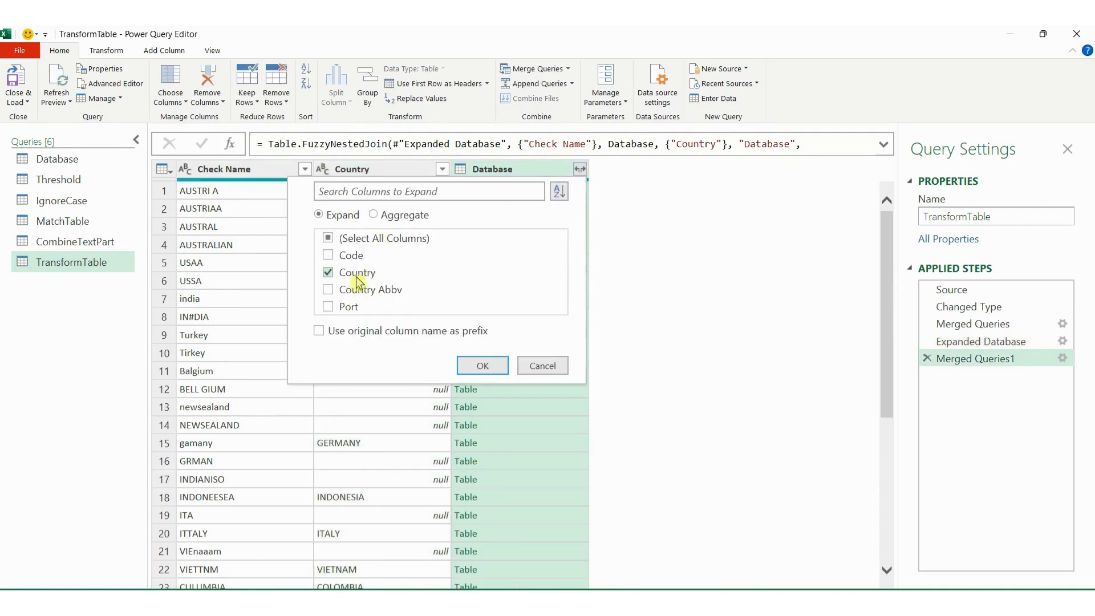
click(492, 373)
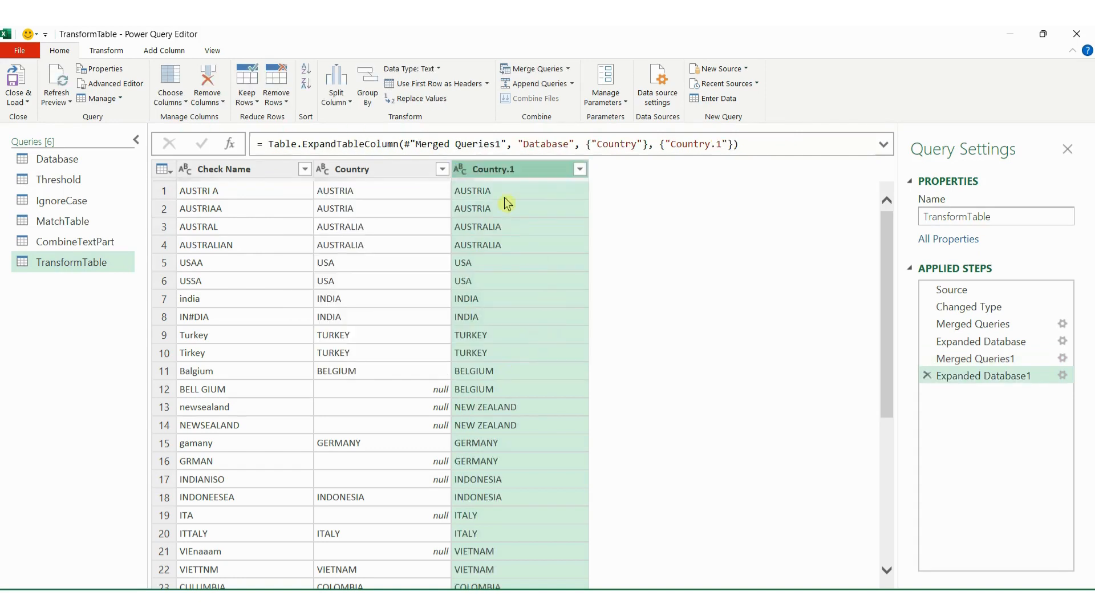
Rename the newly expanded country column as TransformTable.
double_click(504, 170)
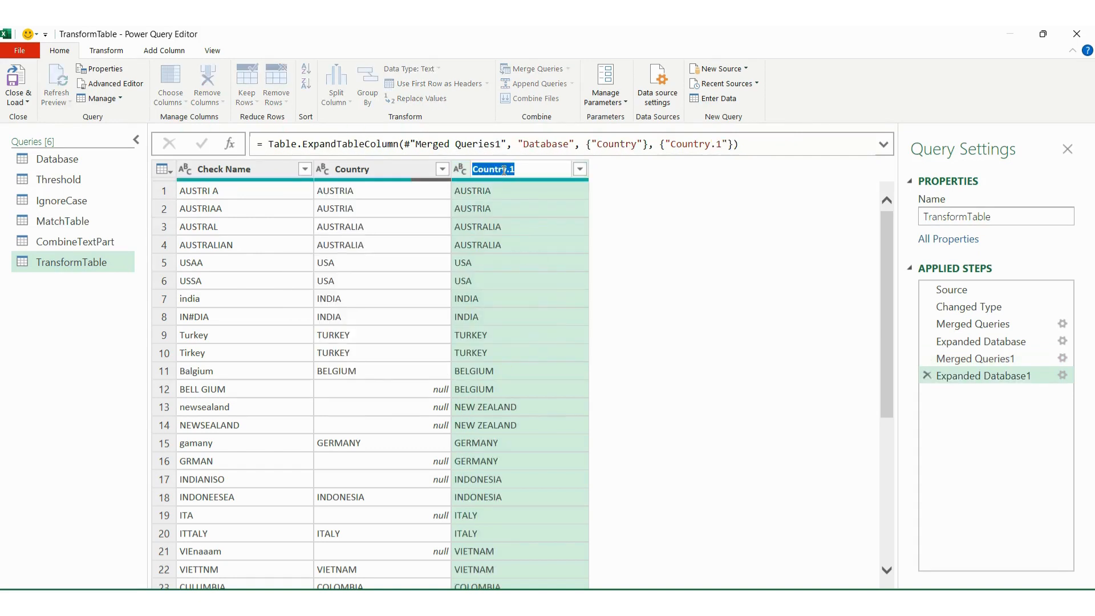
text(TransformTable)
key(Return)
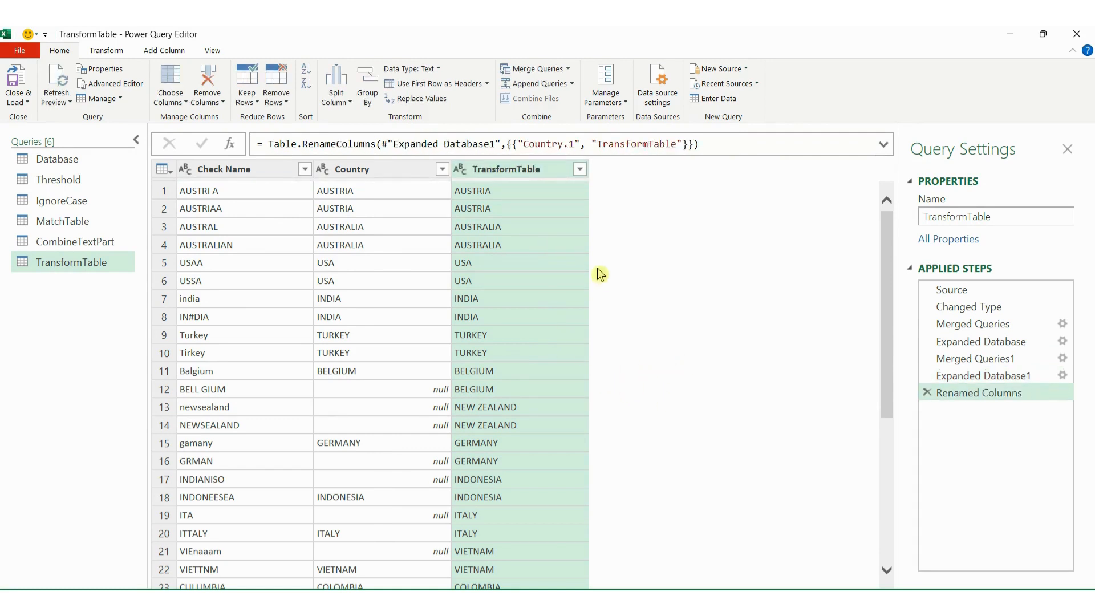
Compare the Country and TransformTable columns against Check Name down all the rows.
scroll(538, 377, down, 5)
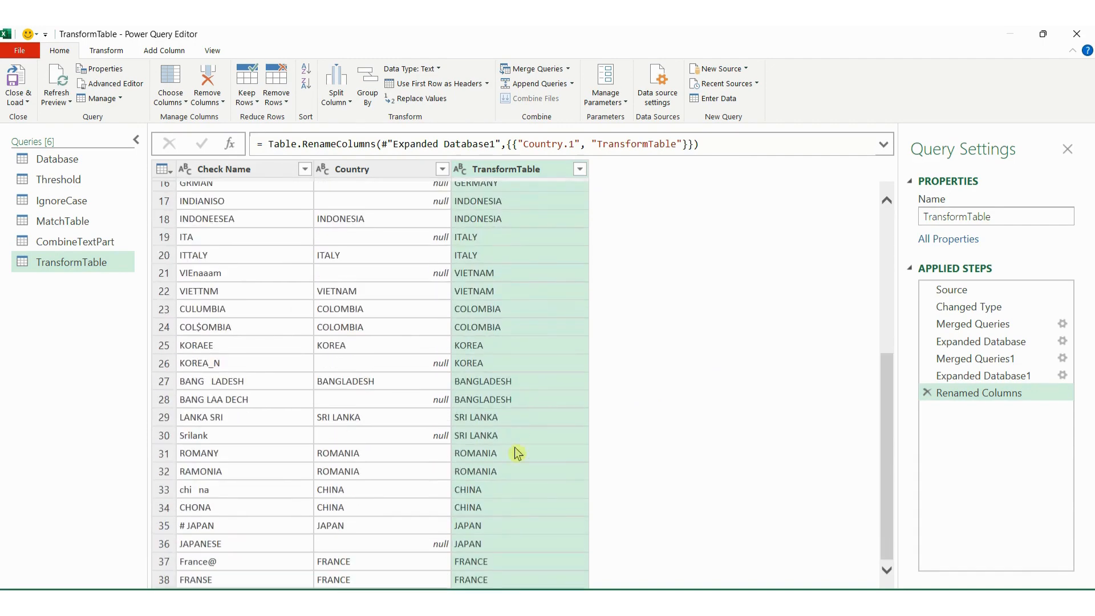
scroll(507, 484, up, 1)
scroll(507, 445, up, 5)
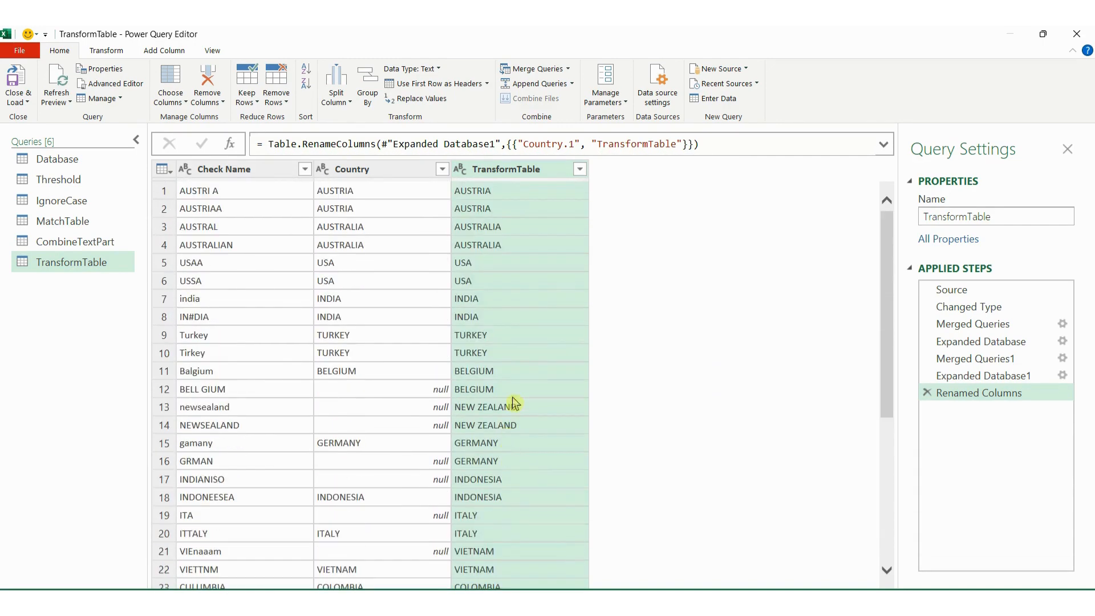
scroll(508, 411, down, 2)
scroll(504, 423, down, 3)
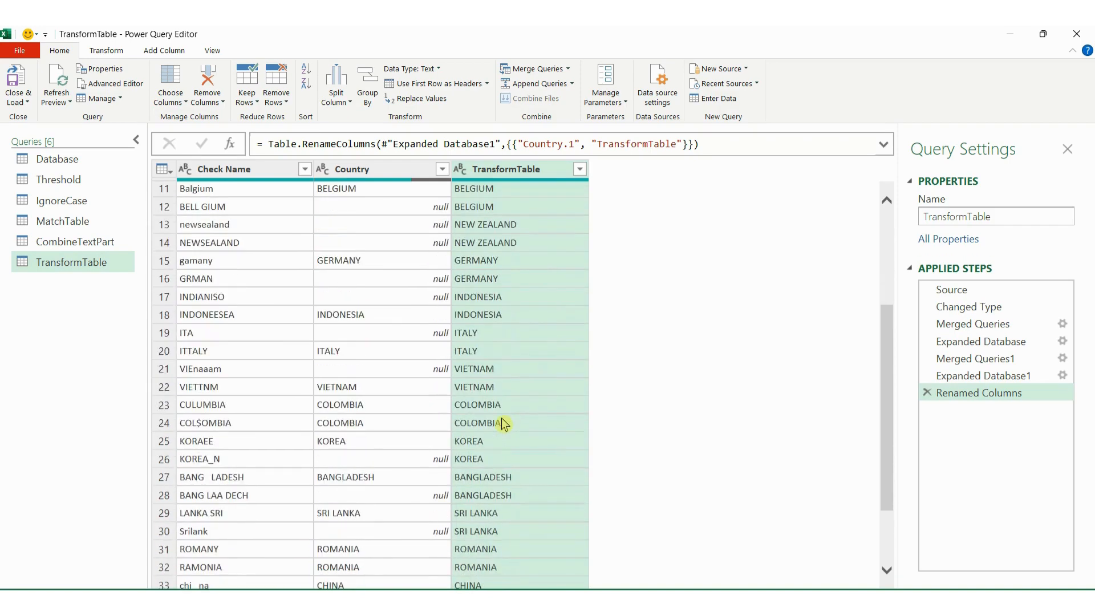
scroll(691, 446, up, 5)
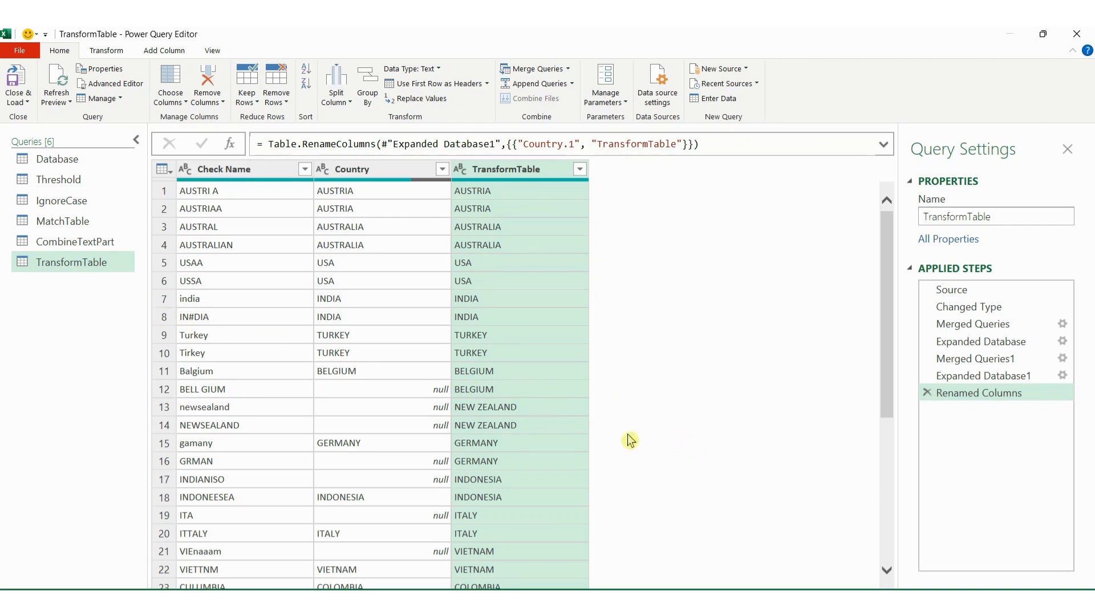
scroll(630, 442, down, 5)
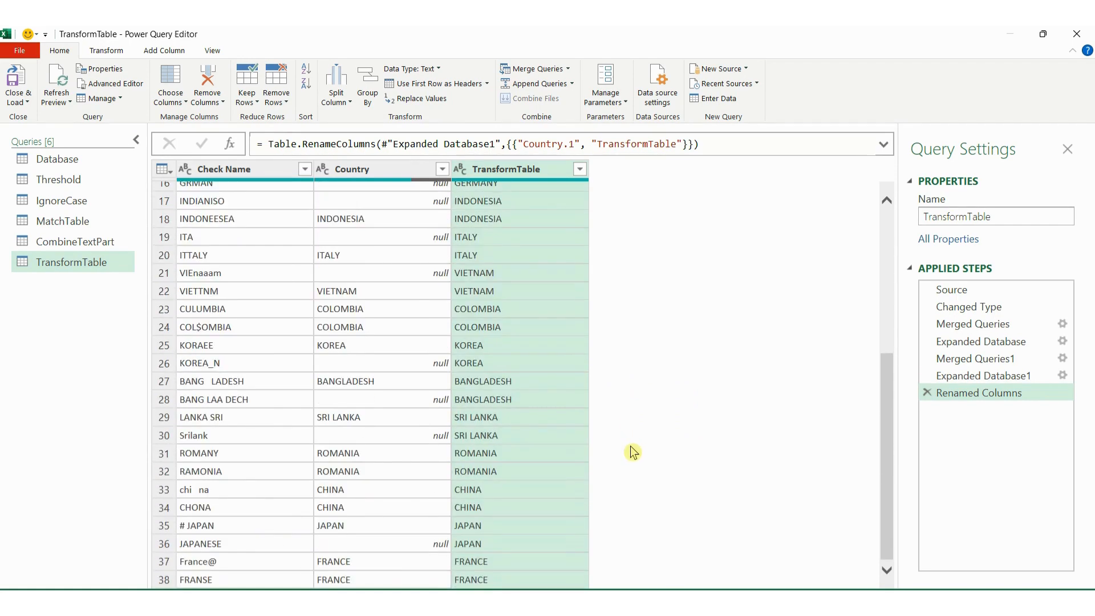
Review the name pairs in the MatchTable query and compare them with the TransformTable query's matched column.
click(66, 226)
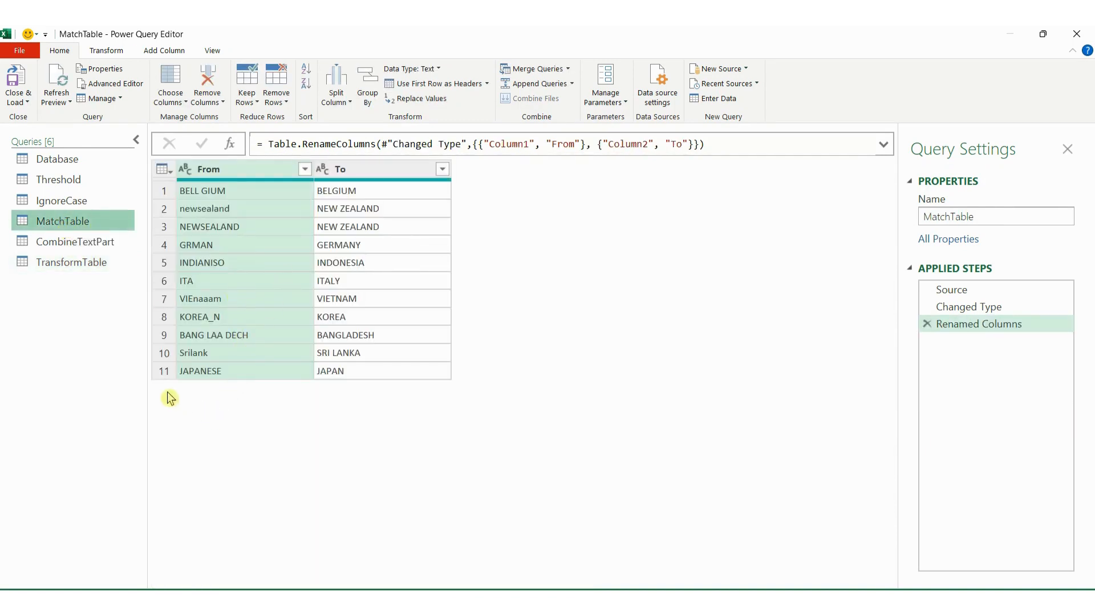
mouse_move(157, 383)
mouse_down()
mouse_move(294, 460)
mouse_move(448, 507)
mouse_up()
click(65, 264)
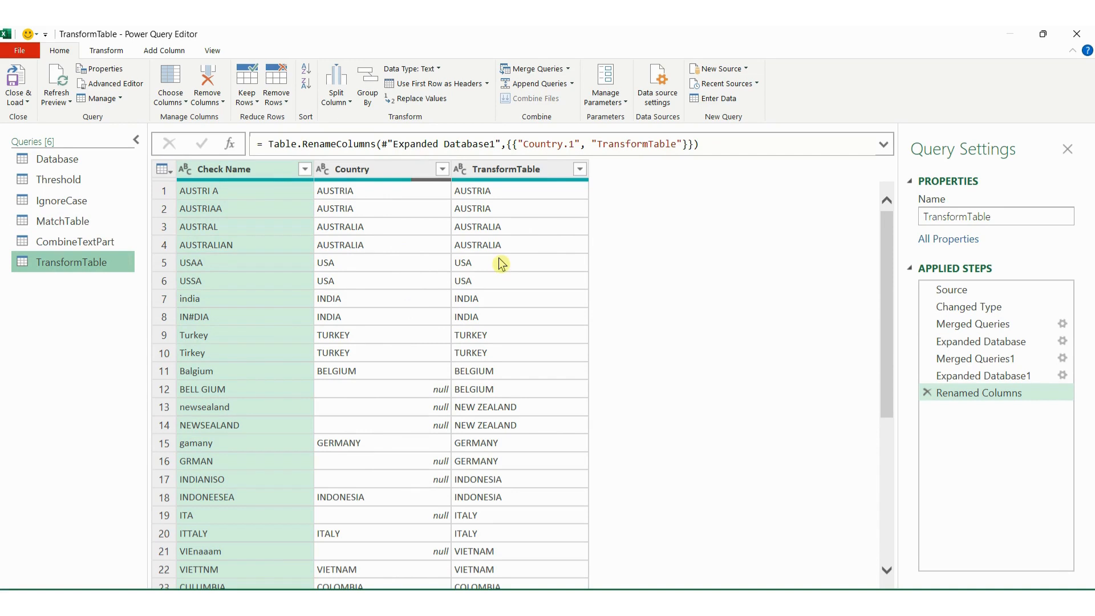
mouse_move(446, 160)
mouse_down()
mouse_move(557, 510)
mouse_move(602, 582)
mouse_up()
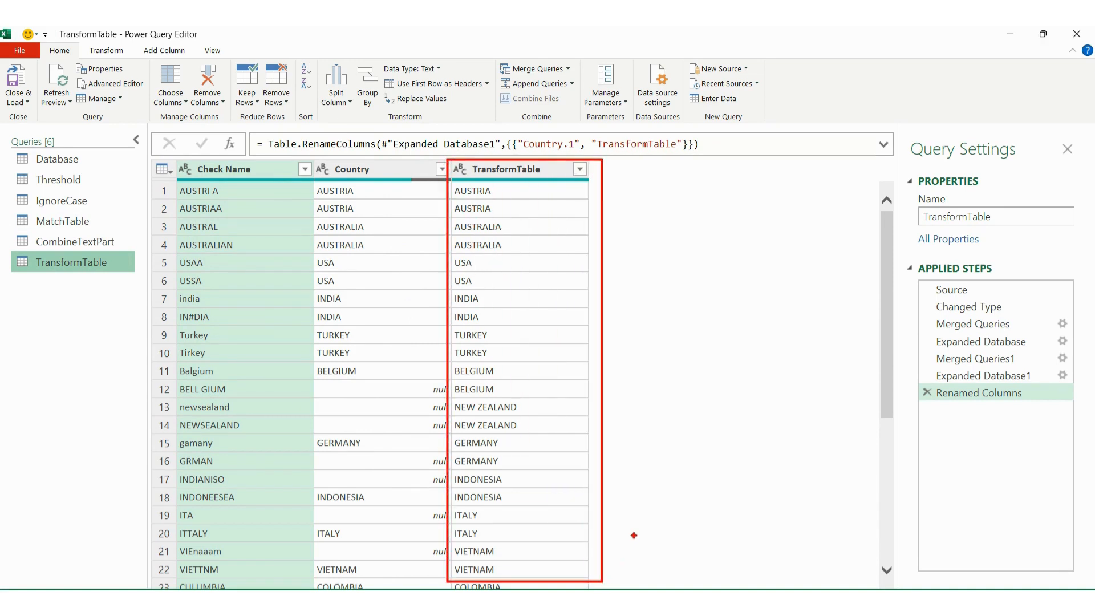